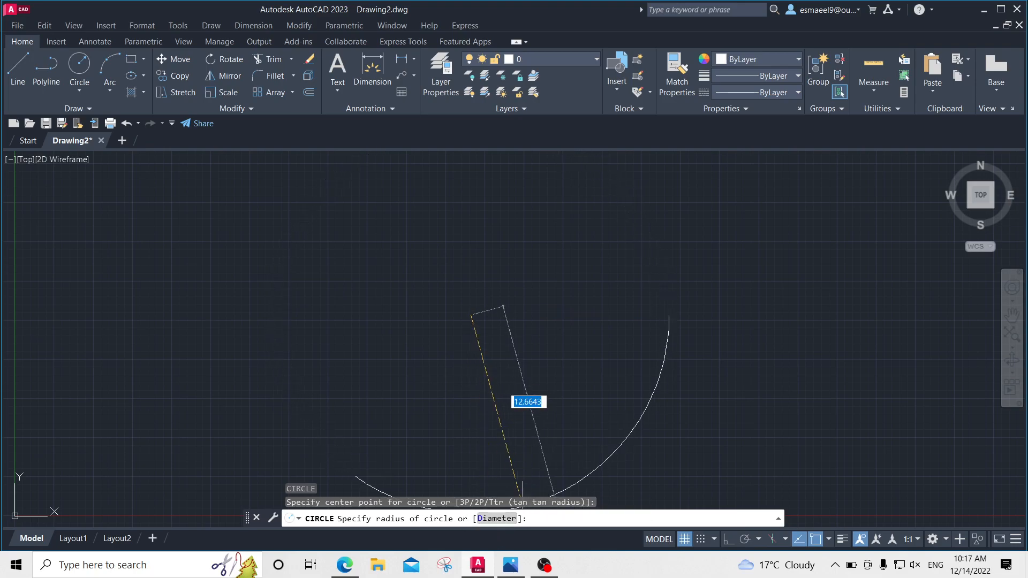
# - Finish the circle from its chosen centre with a diameter of 50
pyautogui.write('d')
pyautogui.press('Return')
pyautogui.write('50')
pyautogui.press('Return')
pyautogui.scroll(-6, 538, 255)
pyautogui.moveTo(515, 220); pyautogui.dragTo(493, 255, button='middle')
pyautogui.press('Escape')
pyautogui.press('Escape')
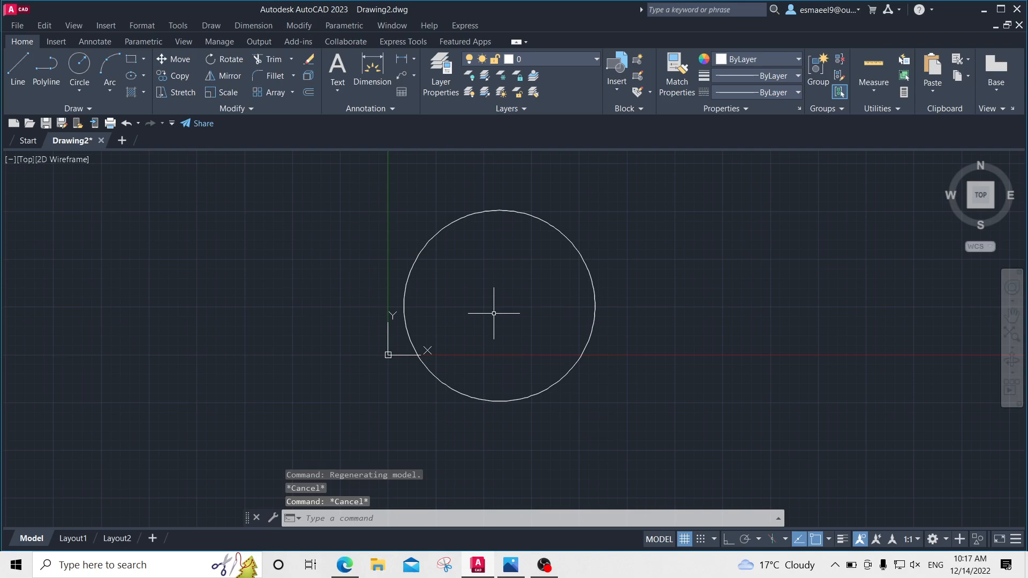
# - Try to draw a short horizontal line rightward from the circle's centre
pyautogui.write('l')
pyautogui.press('Return')
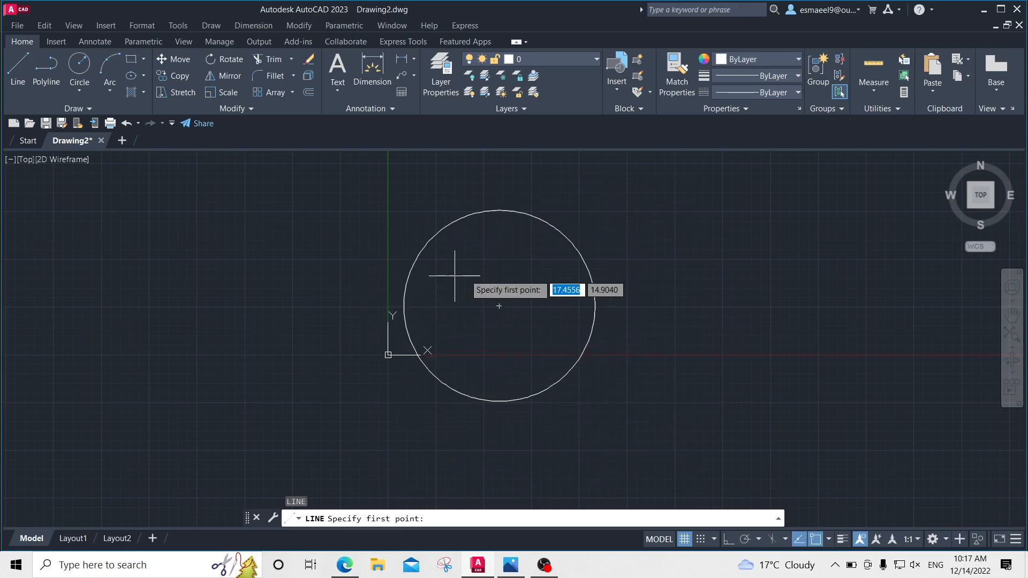
pyautogui.scroll(2, 484, 313)
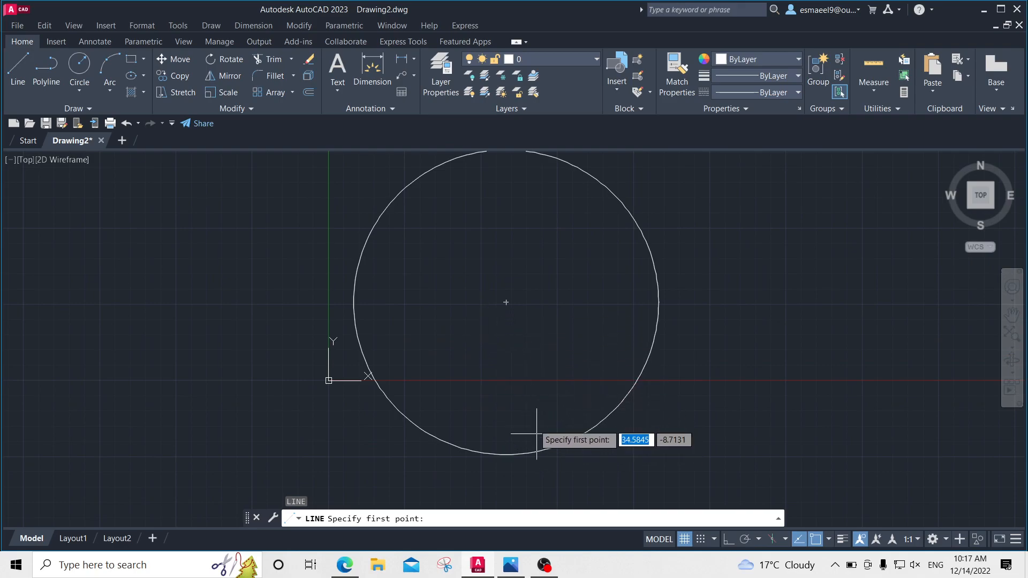
pyautogui.click(551, 299)
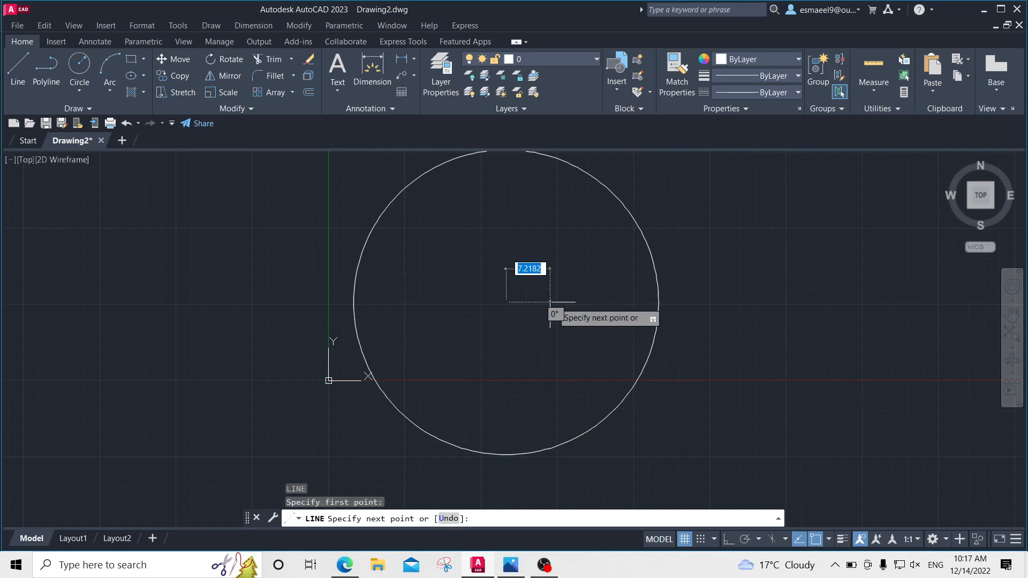
pyautogui.click(506, 302)
pyautogui.press('Escape')
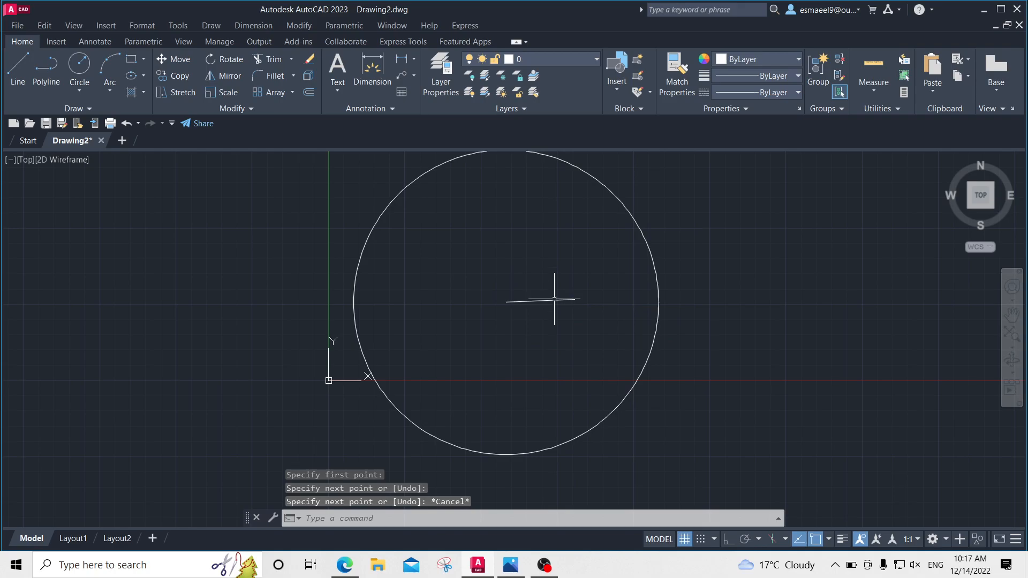
# - Erase the slightly slanted line starting at the circle's centre
pyautogui.click(570, 227)
pyautogui.click(491, 344)
pyautogui.press('Delete')
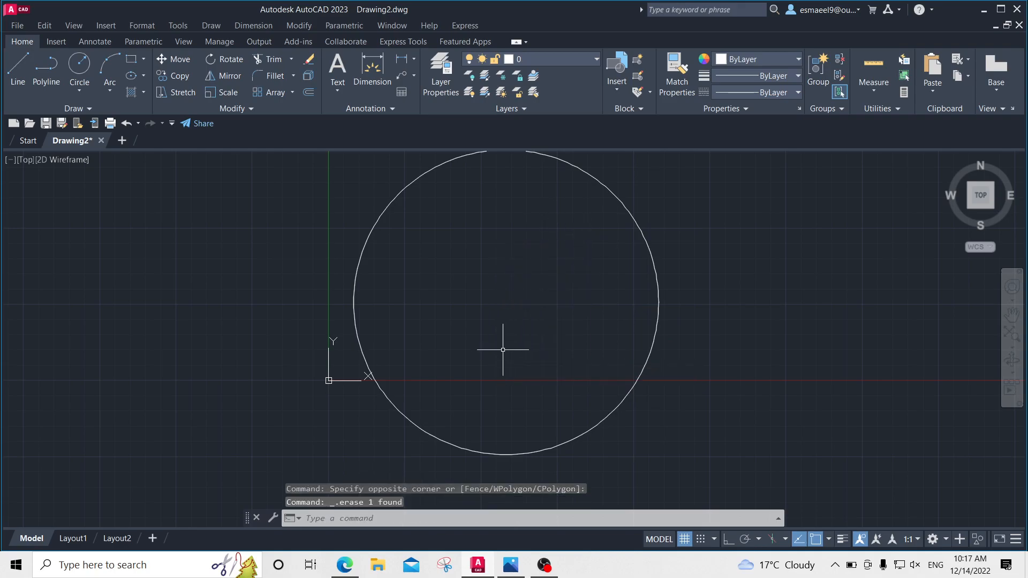
# - Turn on Ortho mode and draw a short horizontal line rightward from the circle's centre
pyautogui.press('F8')
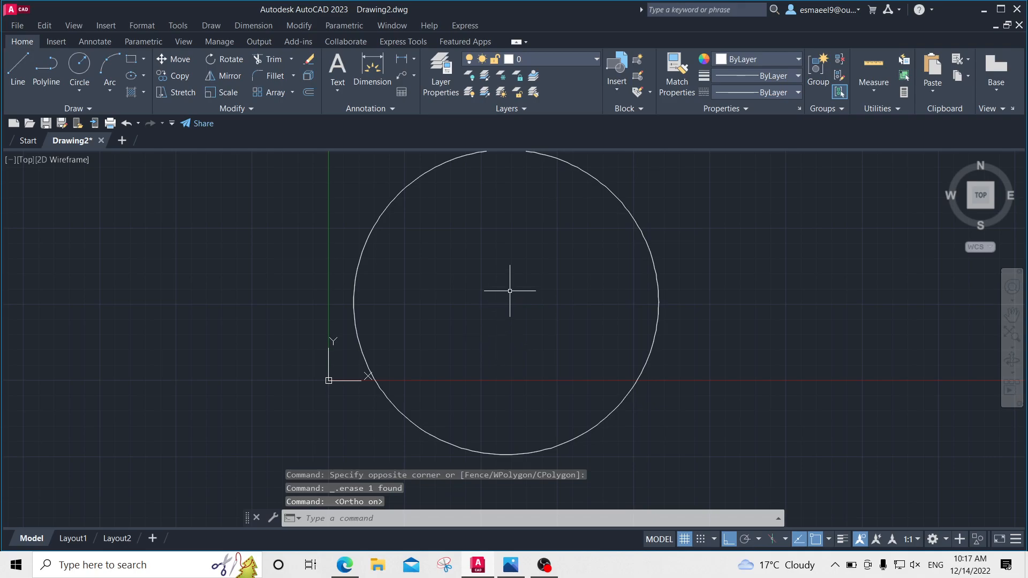
pyautogui.write('l')
pyautogui.press('Return')
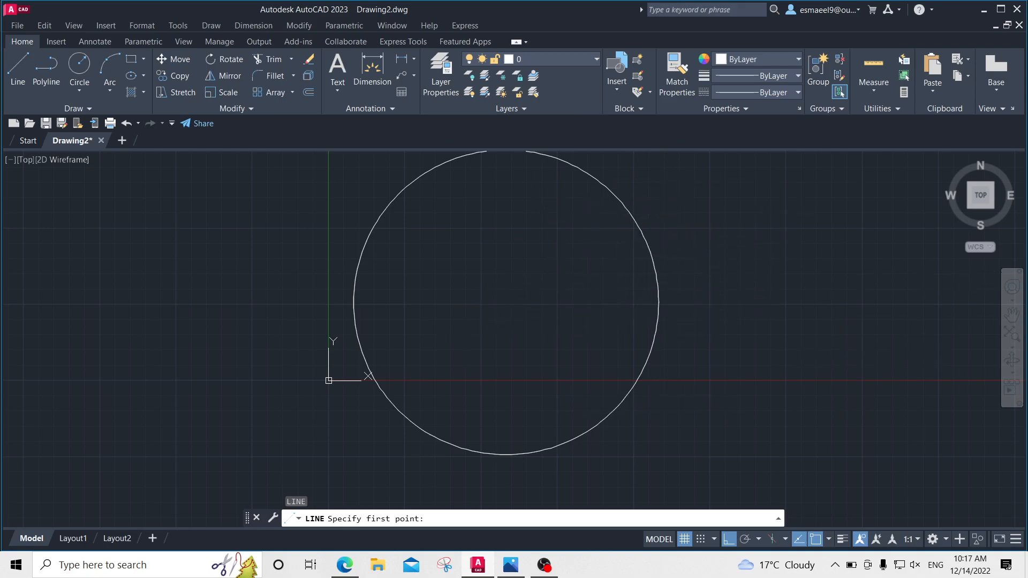
pyautogui.click(506, 302)
pyautogui.press('Escape')
# - Draw a short vertical line upward from the circle's centre to mark the second axis
pyautogui.press('Return')
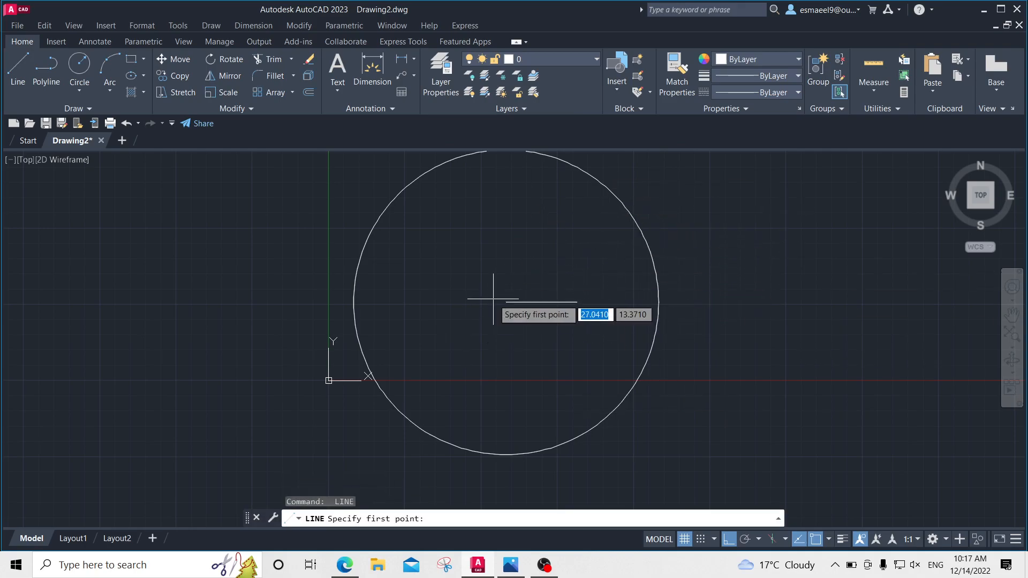
pyautogui.click(504, 302)
pyautogui.click(498, 257)
pyautogui.press('Escape')
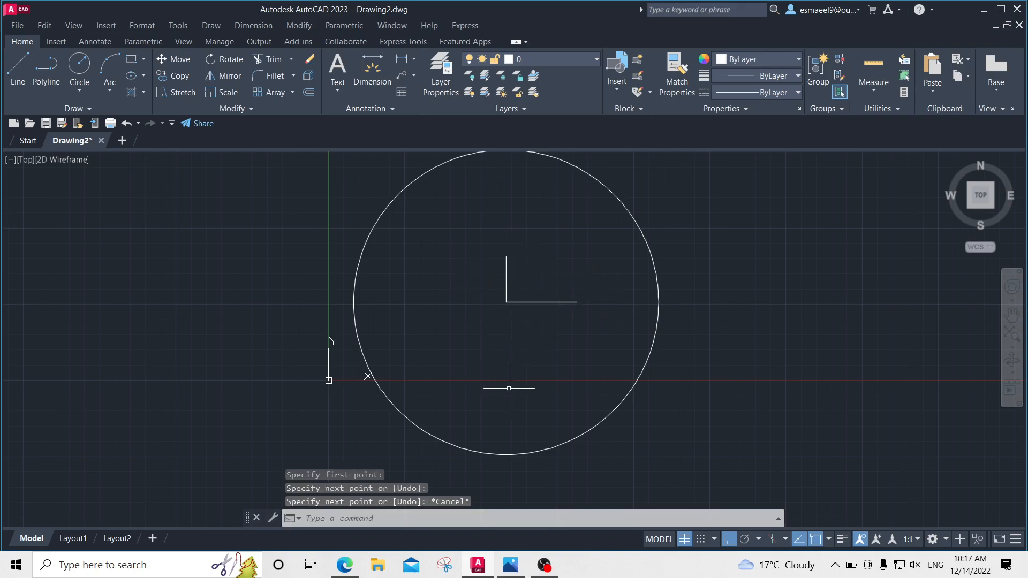
# - Check the reference image in the photo viewer, then draw a concentric circle of diameter 85 in AutoCAD
pyautogui.click(510, 565)
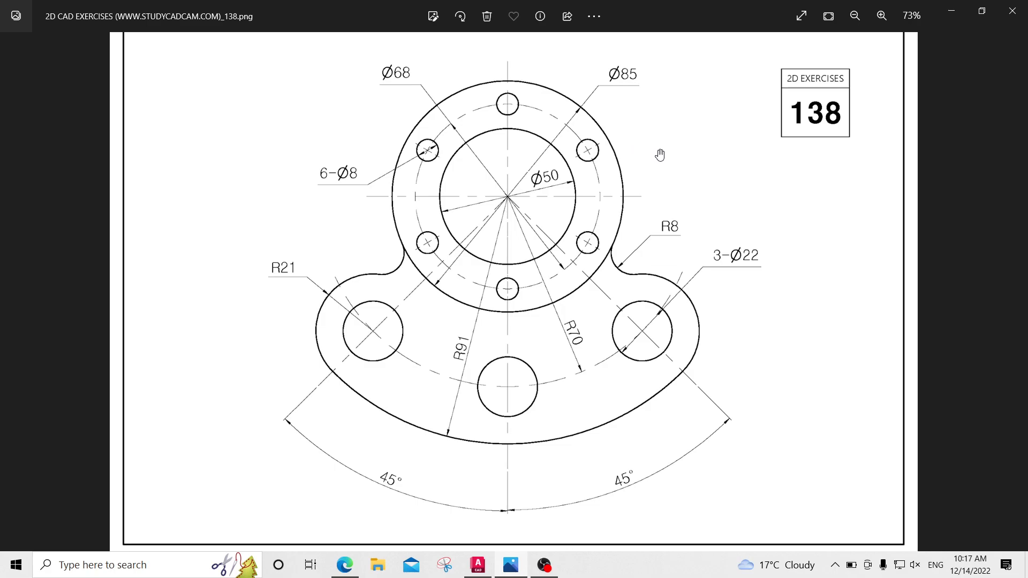
pyautogui.click(477, 565)
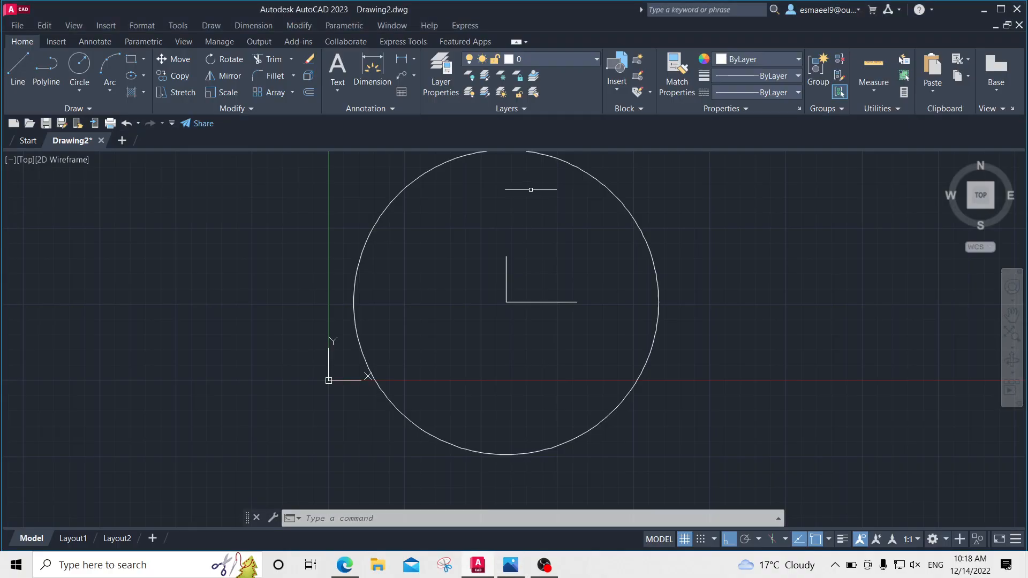
pyautogui.write('c')
pyautogui.press('Return')
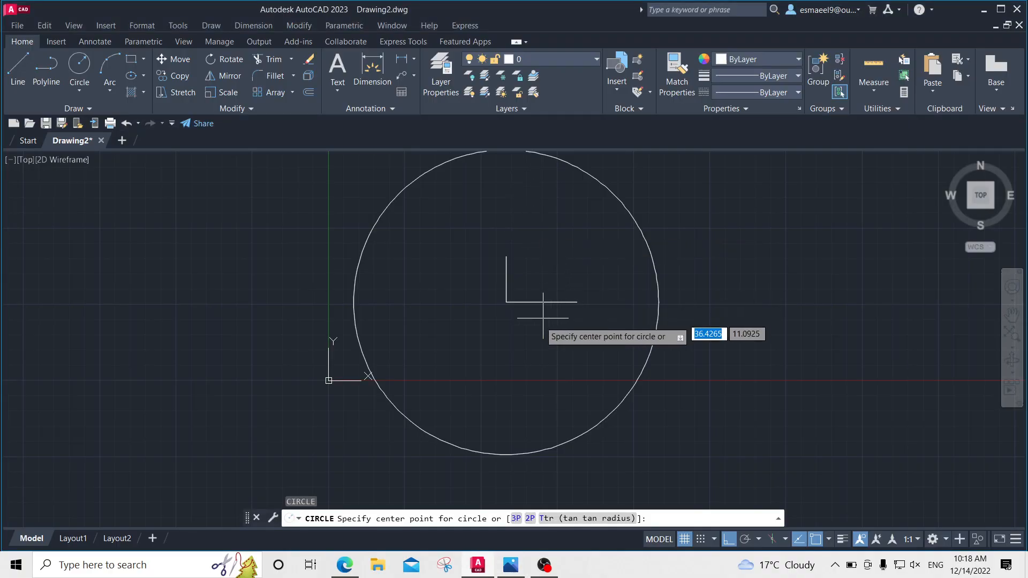
pyautogui.click(506, 302)
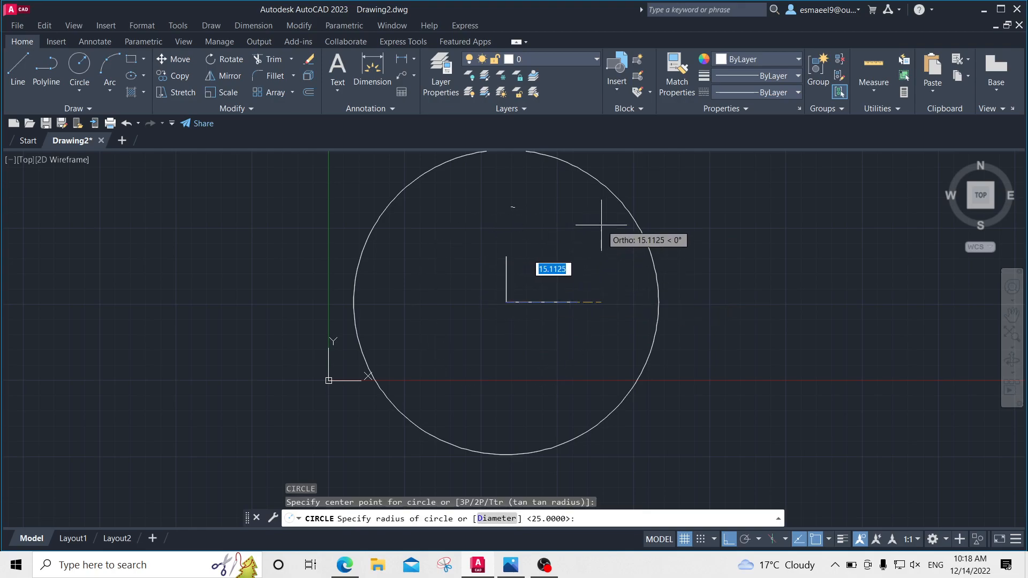
pyautogui.write('d')
pyautogui.press('Return')
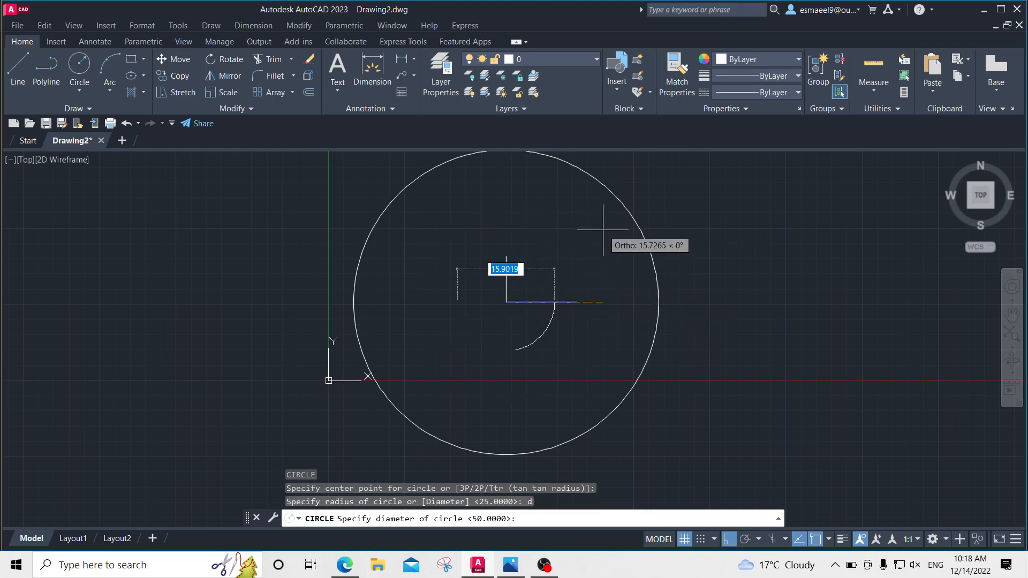
pyautogui.write('85')
pyautogui.press('Return')
pyautogui.scroll(2, 612, 232)
pyautogui.scroll(-2, 601, 278)
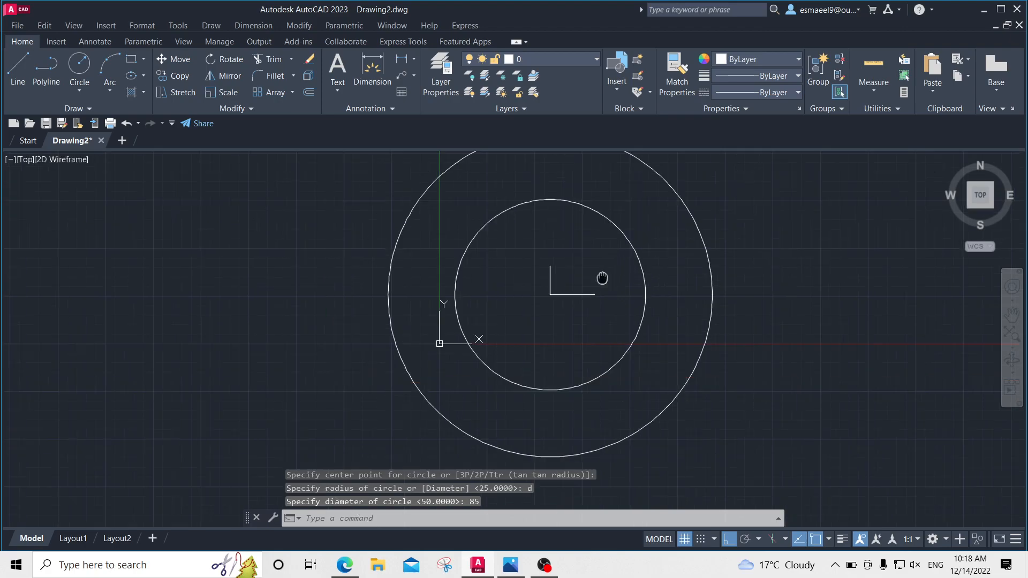
pyautogui.press('Escape')
# - Examine the small-hole layout and pitch circle between the two concentric circles in the reference image, then return to AutoCAD
pyautogui.hotkey('alt', 'Tab')
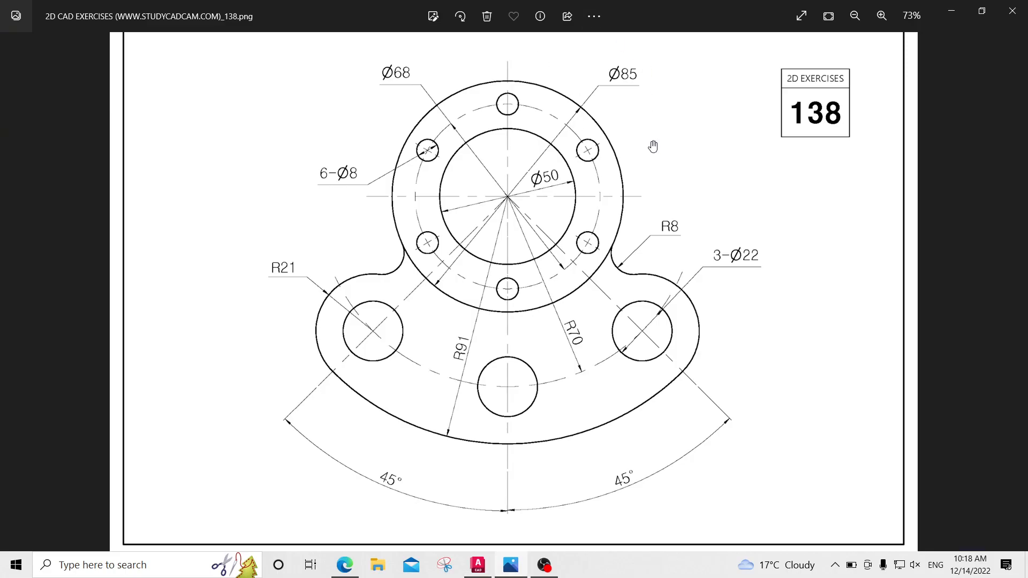
pyautogui.keyDown('ctrl'); pyautogui.scroll(1, 514, 93); pyautogui.keyUp('ctrl')
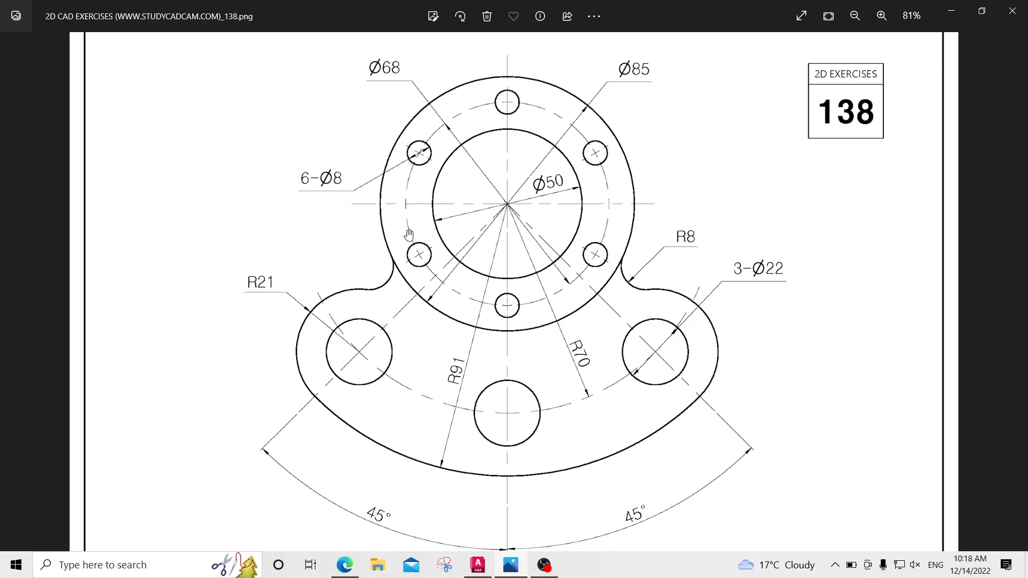
pyautogui.hotkey('alt', 'Tab')
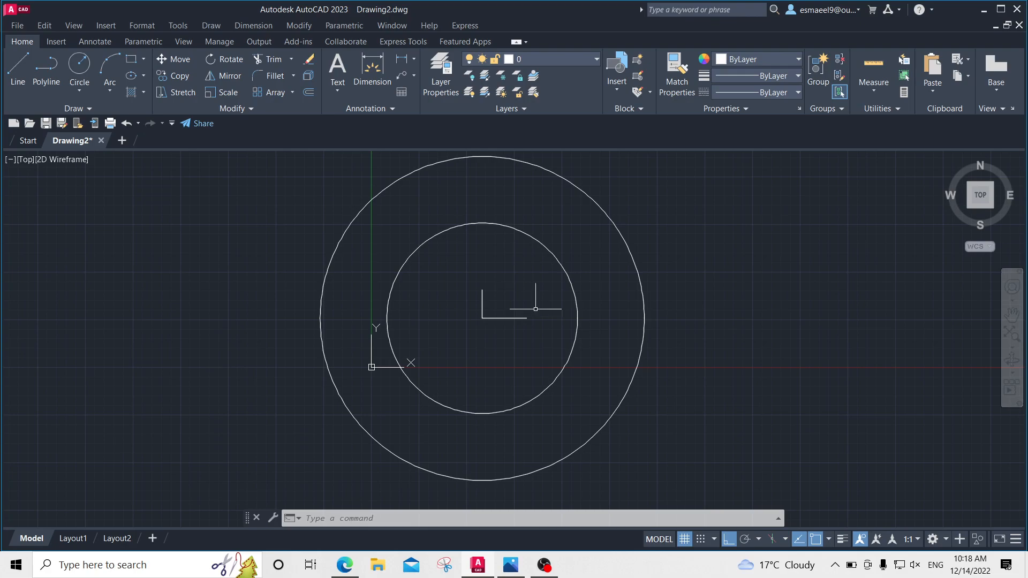
pyautogui.scroll(2, 479, 311)
pyautogui.scroll(-2, 407, 347)
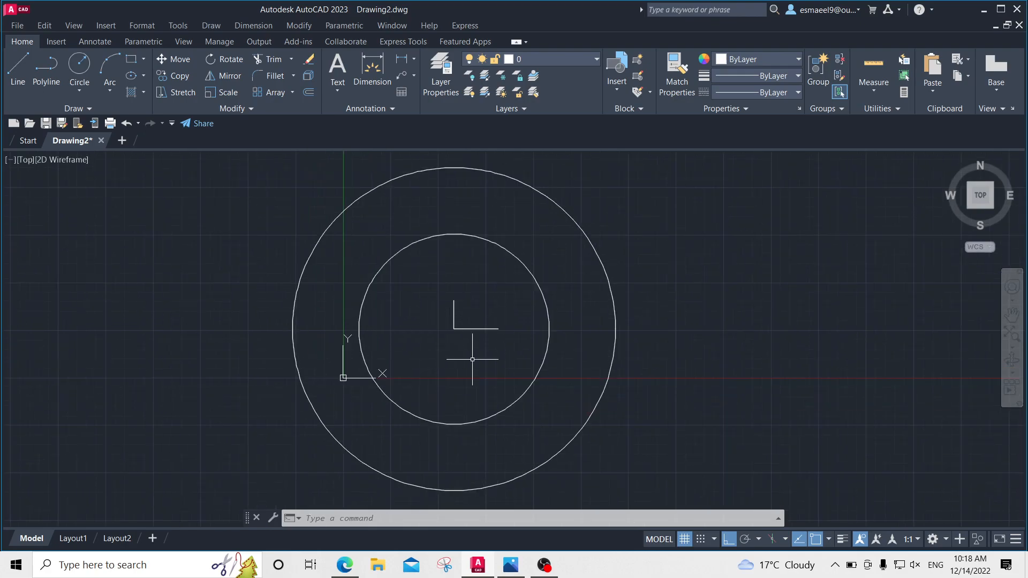
pyautogui.hotkey('alt', 'Tab')
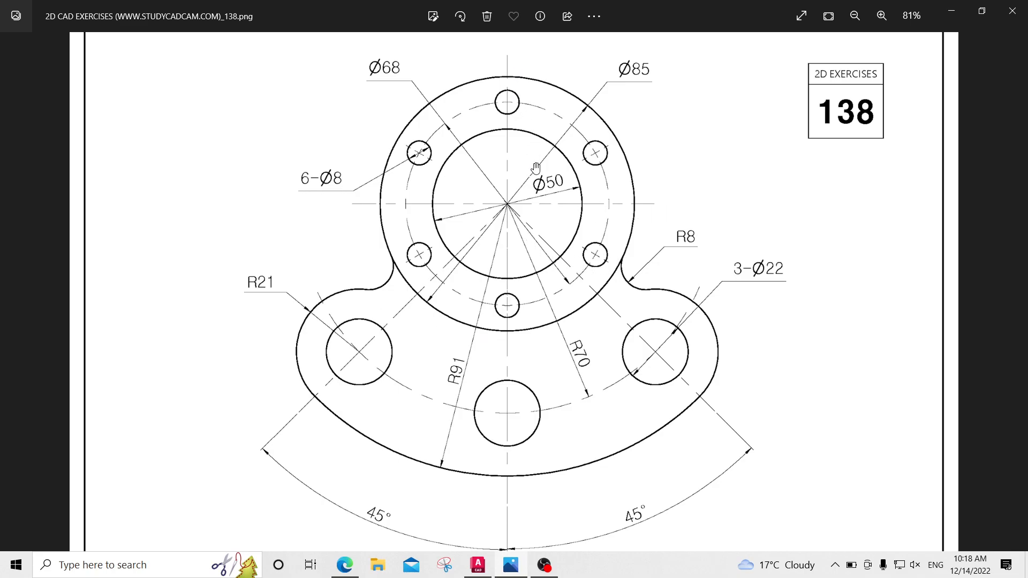
pyautogui.hotkey('alt', 'Tab')
pyautogui.write('l')
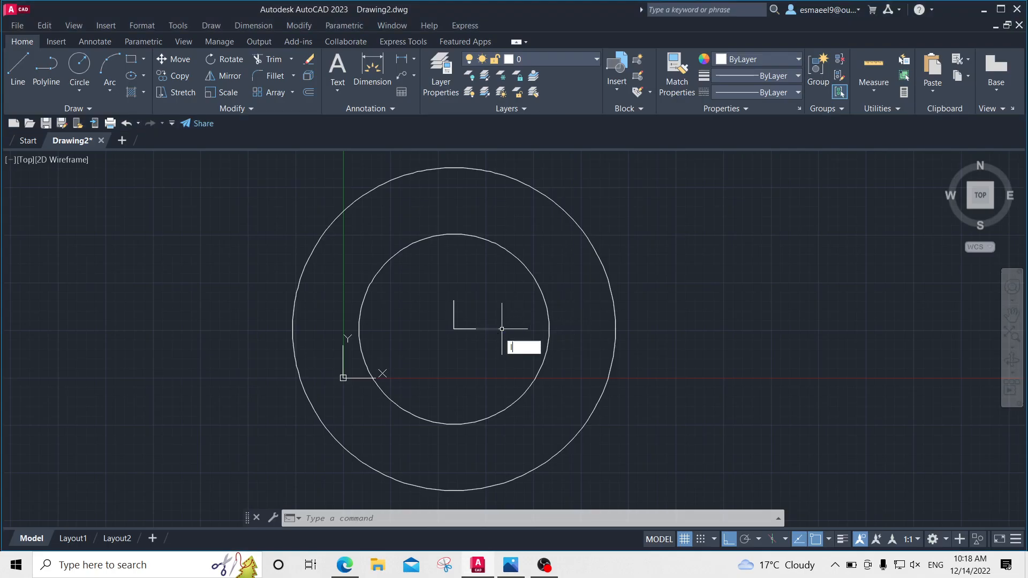
pyautogui.press('Return')
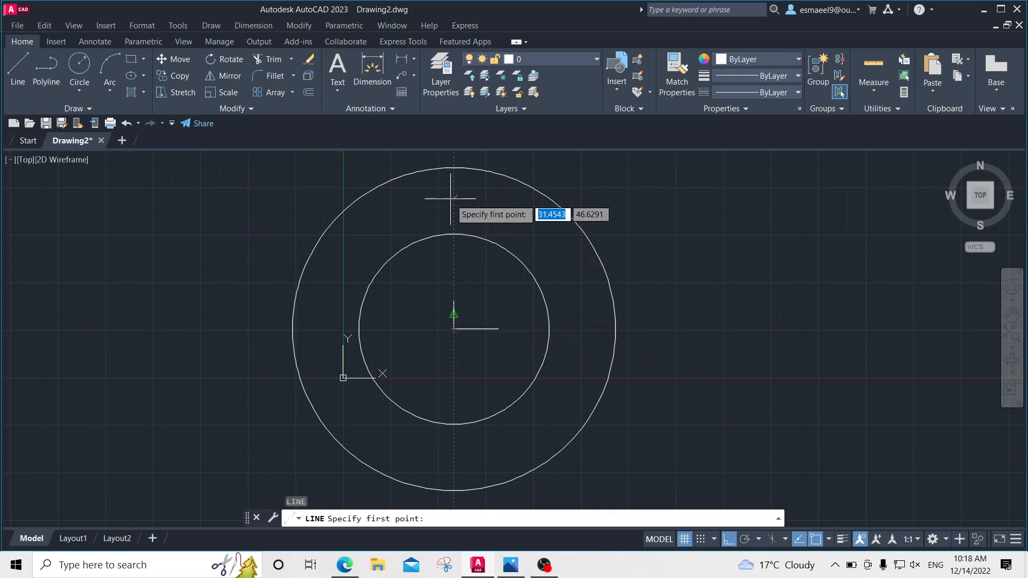
pyautogui.press('Escape')
# - Recheck the reference image, then colour the two short centre lines yellow in the AutoCAD drawing
pyautogui.hotkey('alt', 'Tab')
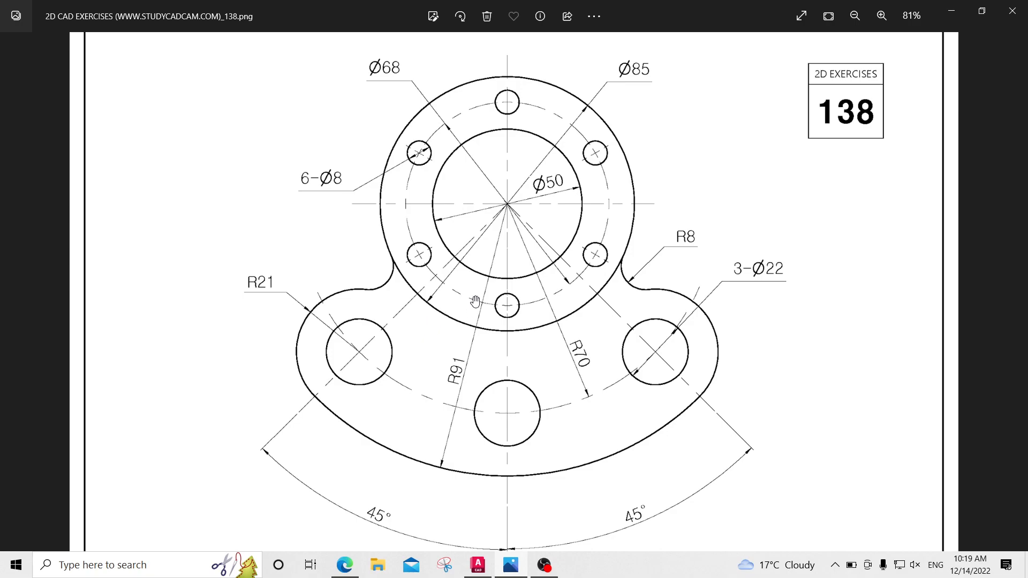
pyautogui.click(478, 565)
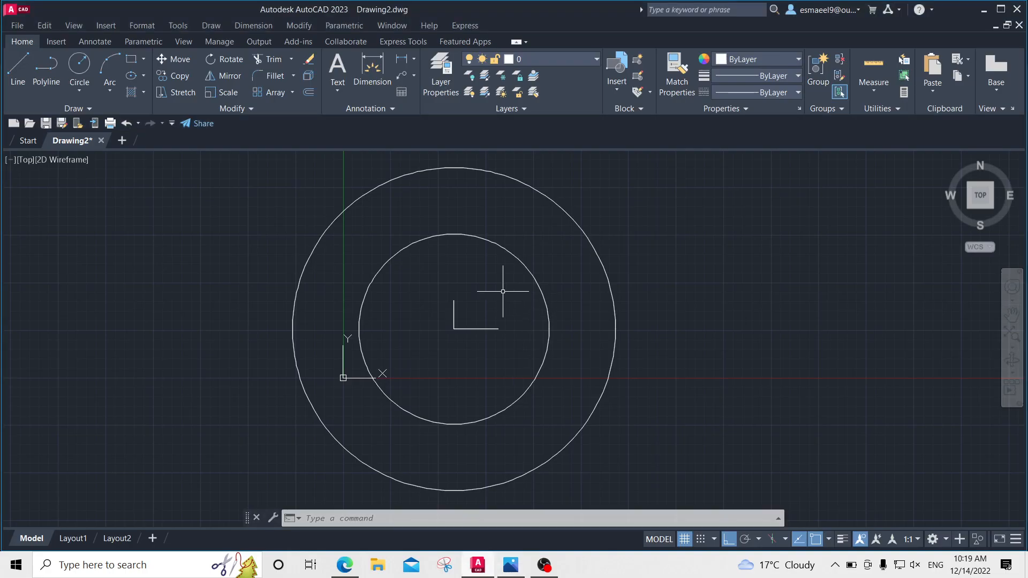
pyautogui.click(530, 333)
pyautogui.click(493, 355)
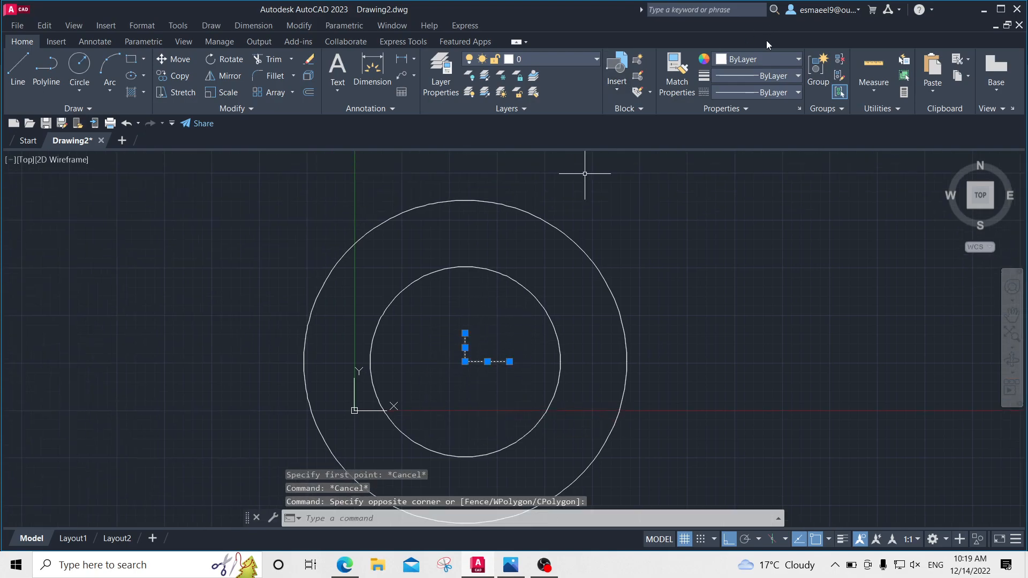
pyautogui.click(748, 62)
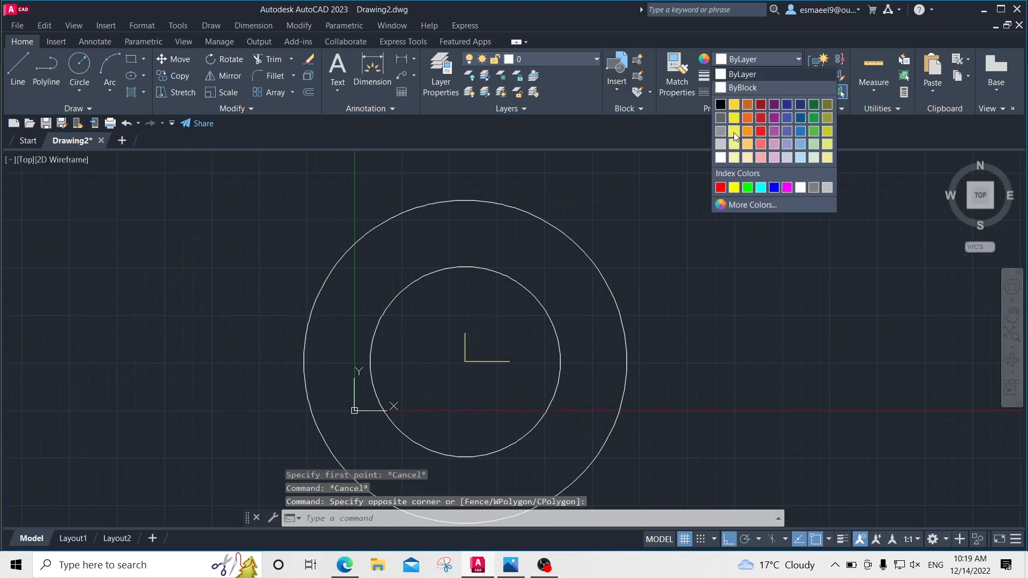
pyautogui.click(730, 185)
pyautogui.press('Escape')
pyautogui.press('Escape')
pyautogui.click(751, 60)
pyautogui.click(605, 204)
pyautogui.write('l')
pyautogui.press('Return')
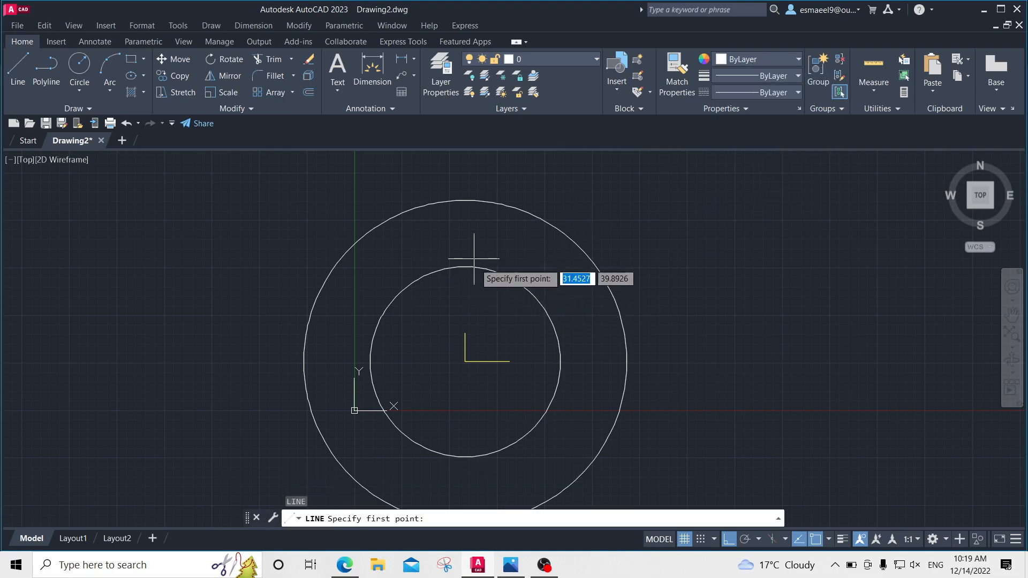
pyautogui.click(465, 333)
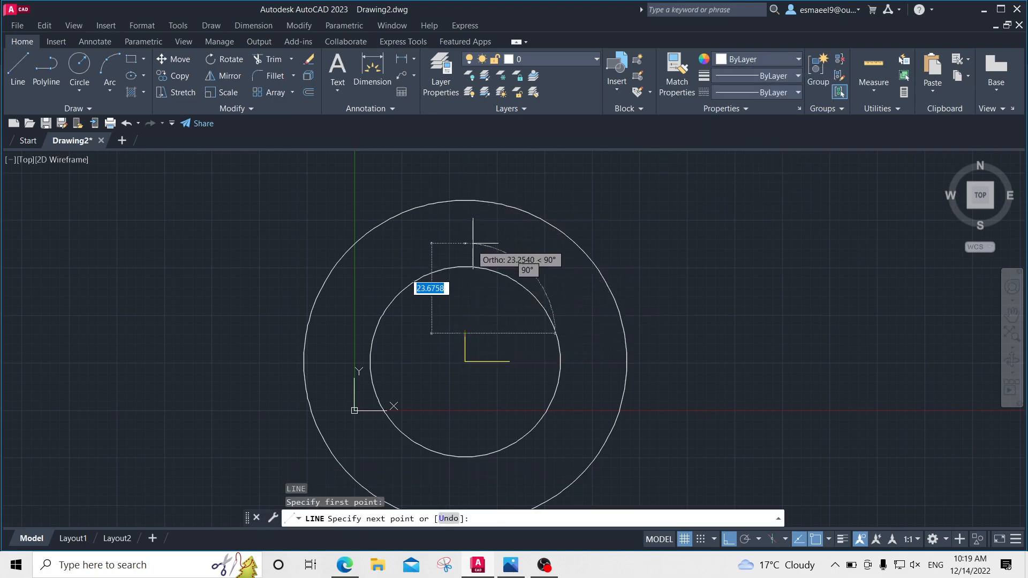
pyautogui.press('Escape')
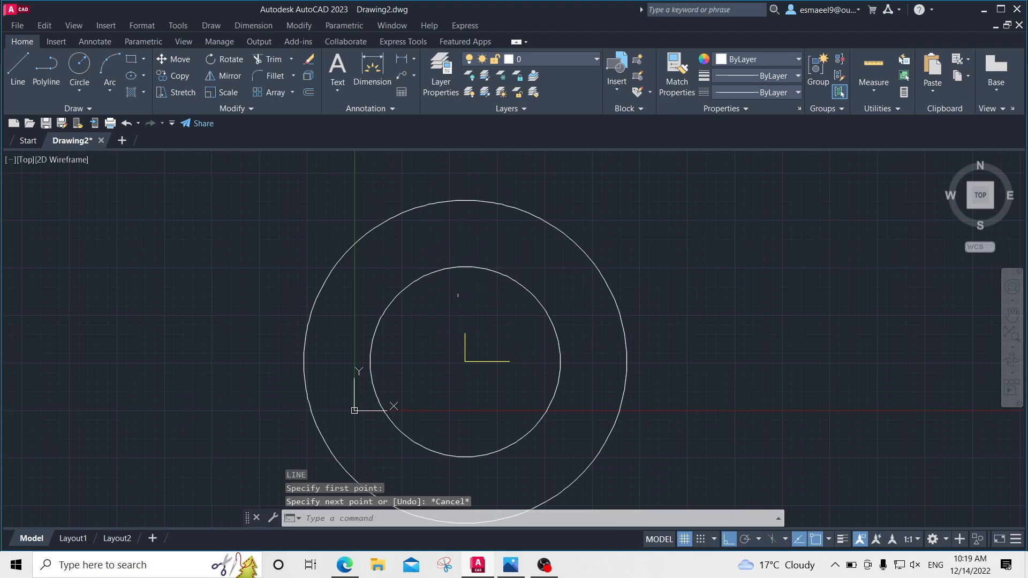
# - Draw a vertical line from the upper end of the short vertical centre line to beyond the outer circle
pyautogui.press('Return')
pyautogui.click(465, 333)
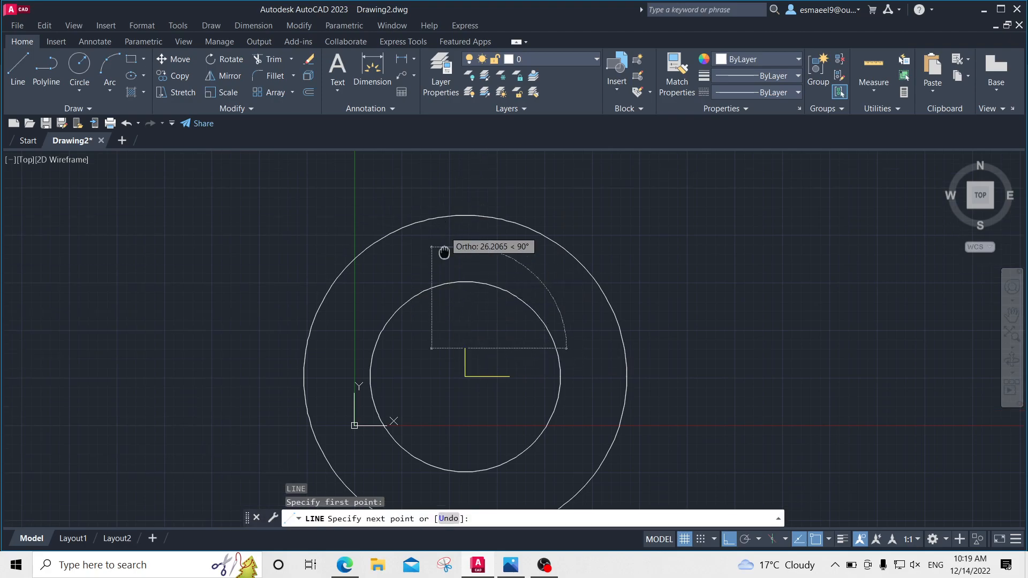
pyautogui.click(449, 194)
pyautogui.press('Escape')
pyautogui.press('Escape')
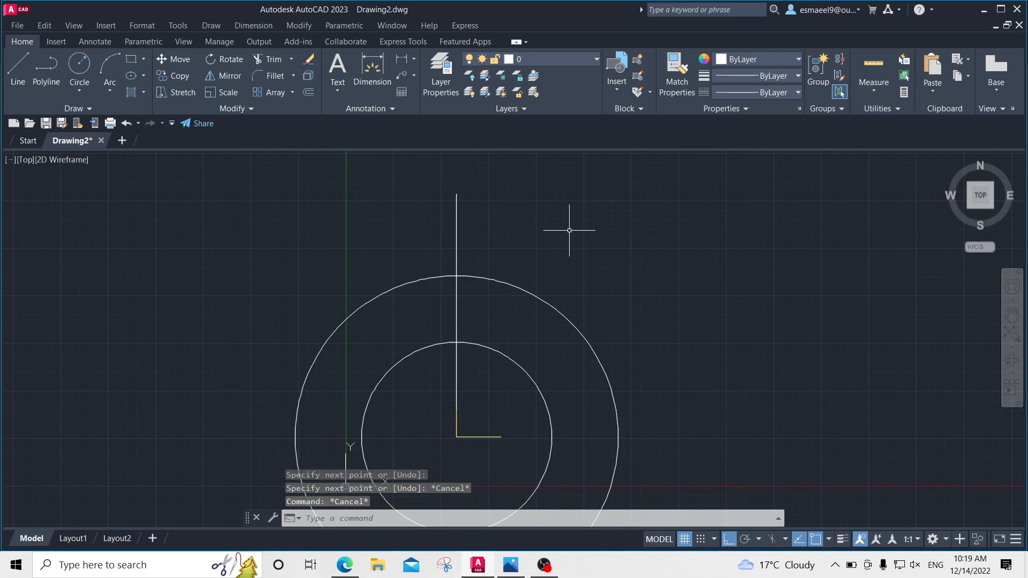
# - Trim the long vertical line above the outer circle and inside the inner circle, keeping the segment between them
pyautogui.write('tr')
pyautogui.press('Return')
pyautogui.moveTo(526, 219); pyautogui.dragTo(397, 227)
pyautogui.moveTo(479, 381); pyautogui.dragTo(444, 392)
pyautogui.press('Escape')
pyautogui.press('Escape')
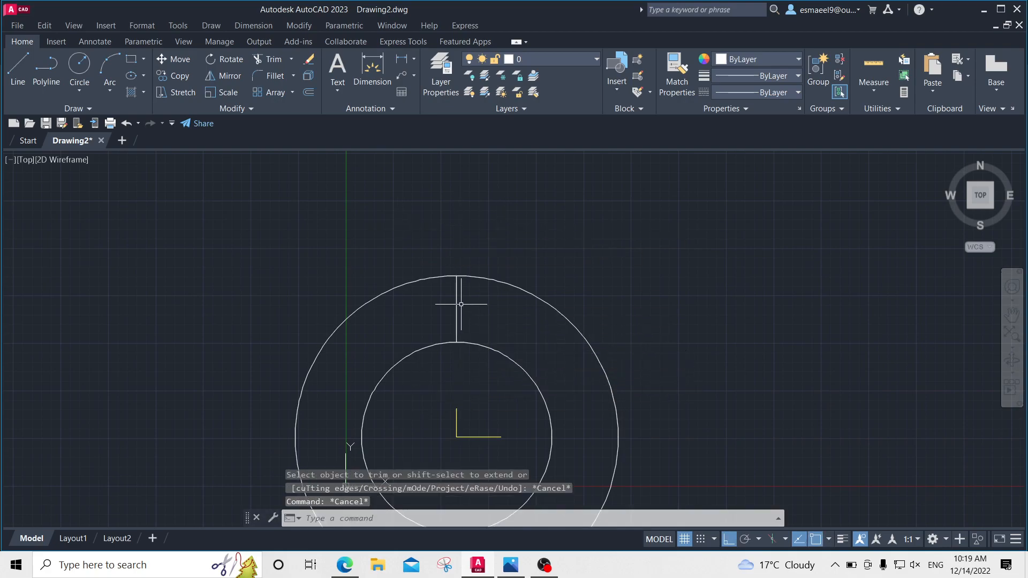
# - Colour the vertical segment between the inner and outer circles yellow
pyautogui.click(457, 304)
pyautogui.click(416, 304)
pyautogui.press('Escape')
pyautogui.press('Escape')
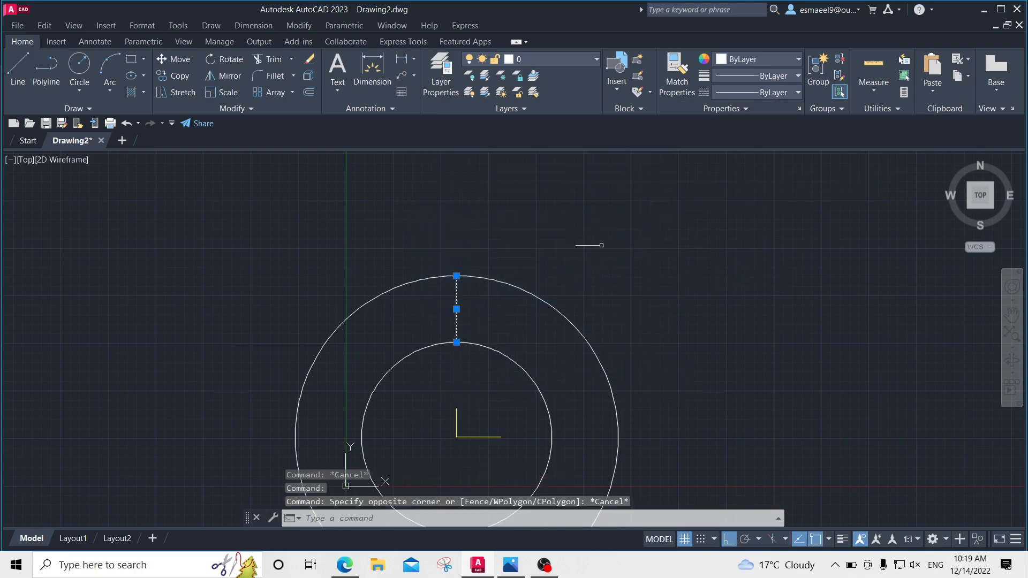
pyautogui.click(750, 60)
pyautogui.click(734, 120)
pyautogui.press('Escape')
pyautogui.moveTo(509, 312); pyautogui.dragTo(560, 294, button='middle')
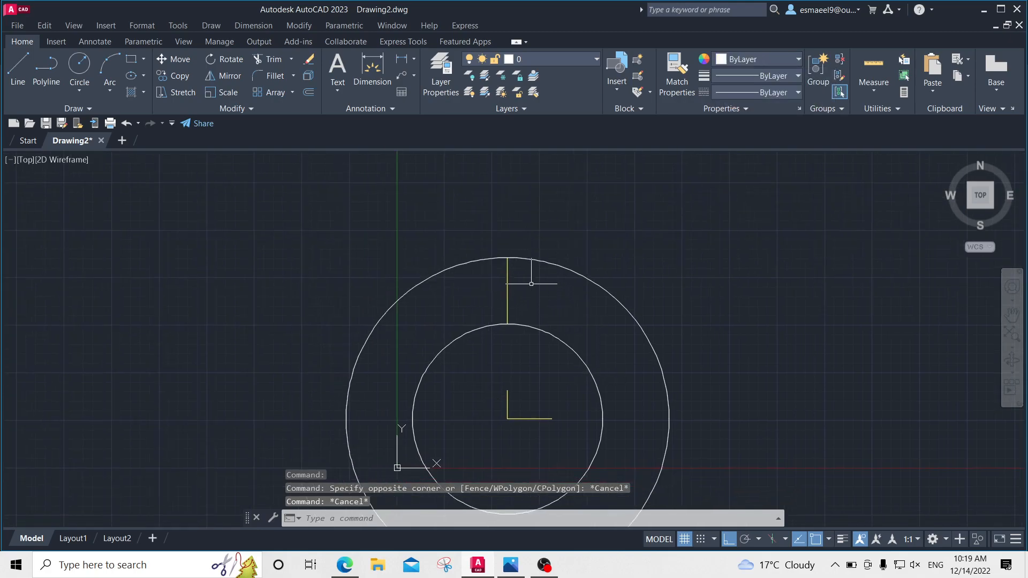
pyautogui.scroll(2, 536, 283)
pyautogui.scroll(1, 539, 333)
pyautogui.scroll(-1, 551, 282)
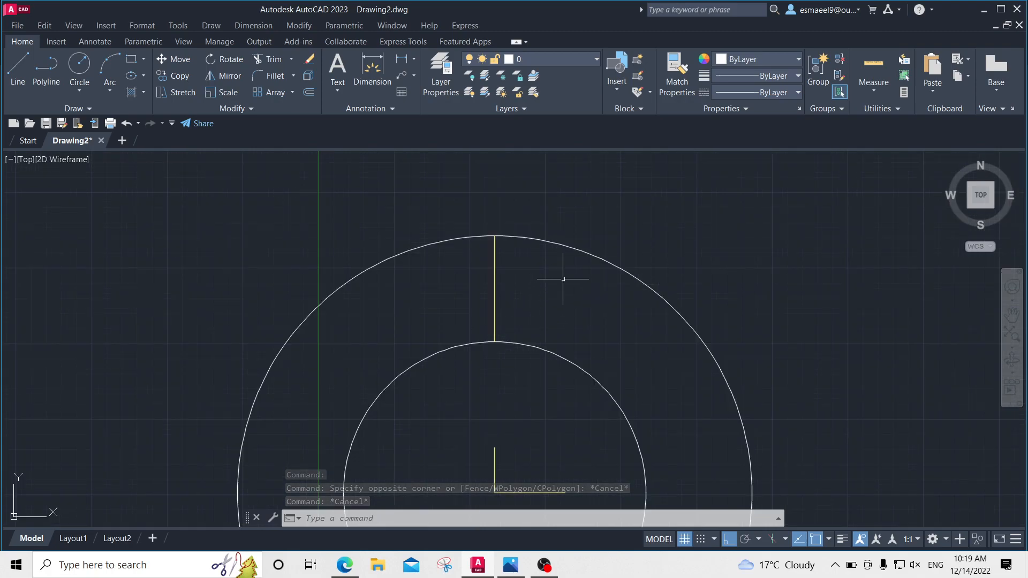
pyautogui.write('c')
pyautogui.press('Return')
pyautogui.moveTo(663, 212); pyautogui.dragTo(570, 250, button='middle')
pyautogui.click(606, 218)
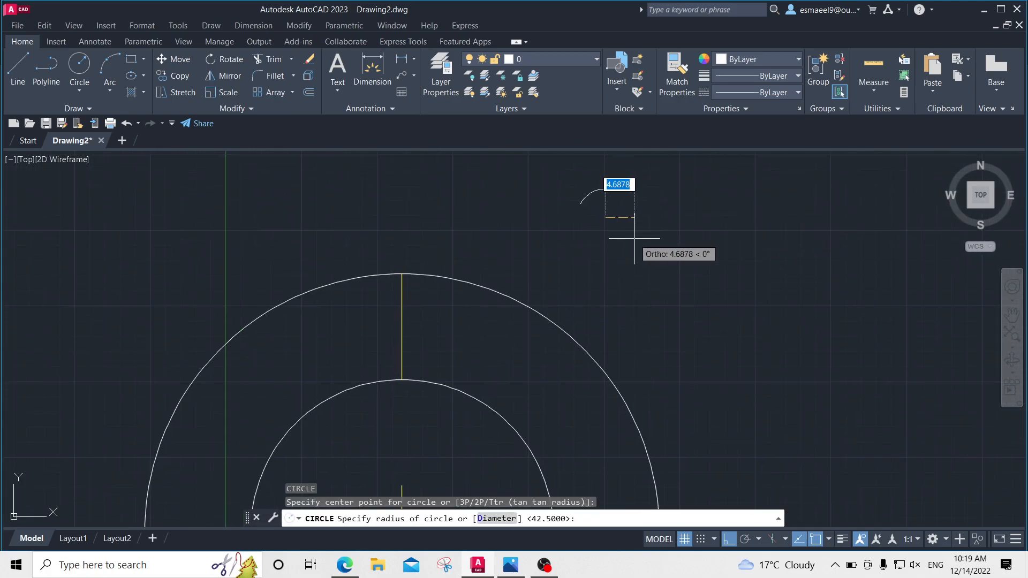
pyautogui.press('Escape')
pyautogui.write('c')
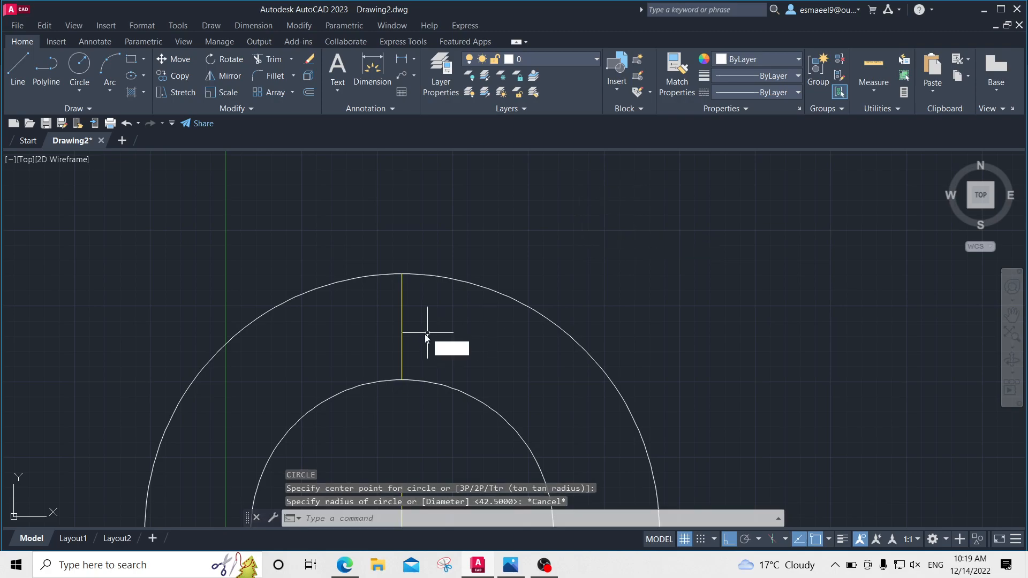
pyautogui.press('Return')
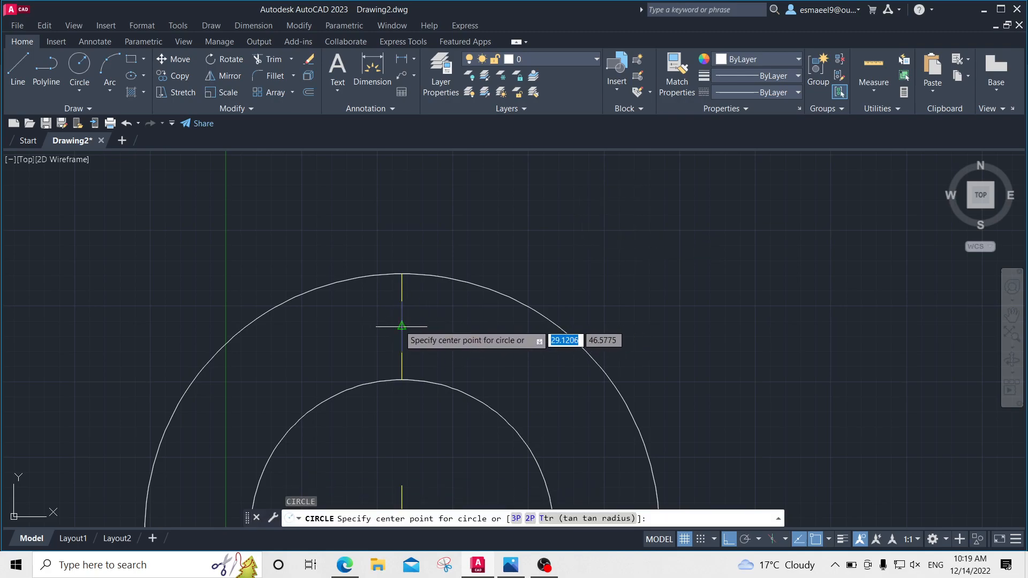
pyautogui.scroll(1, 397, 335)
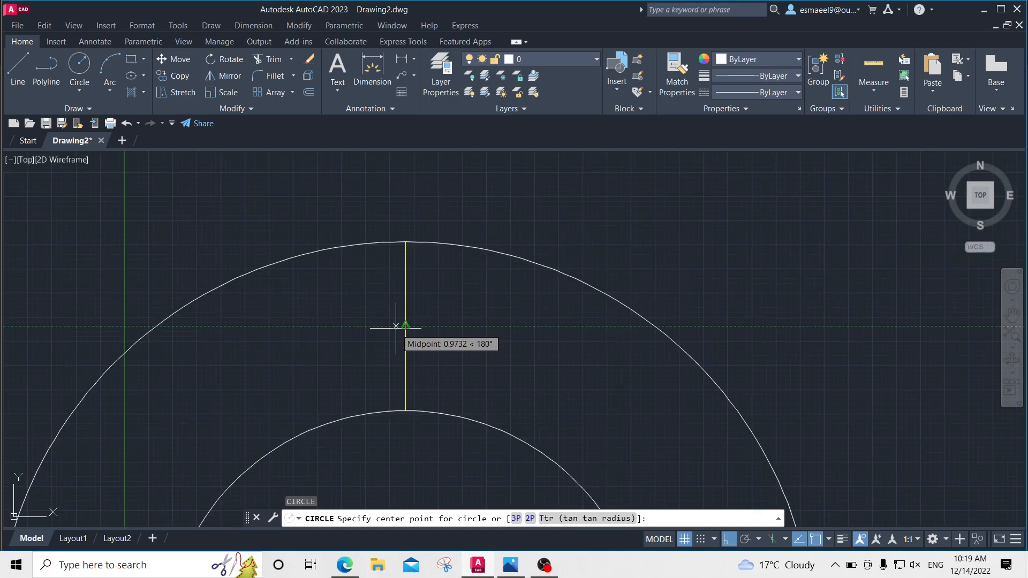
pyautogui.press('Escape')
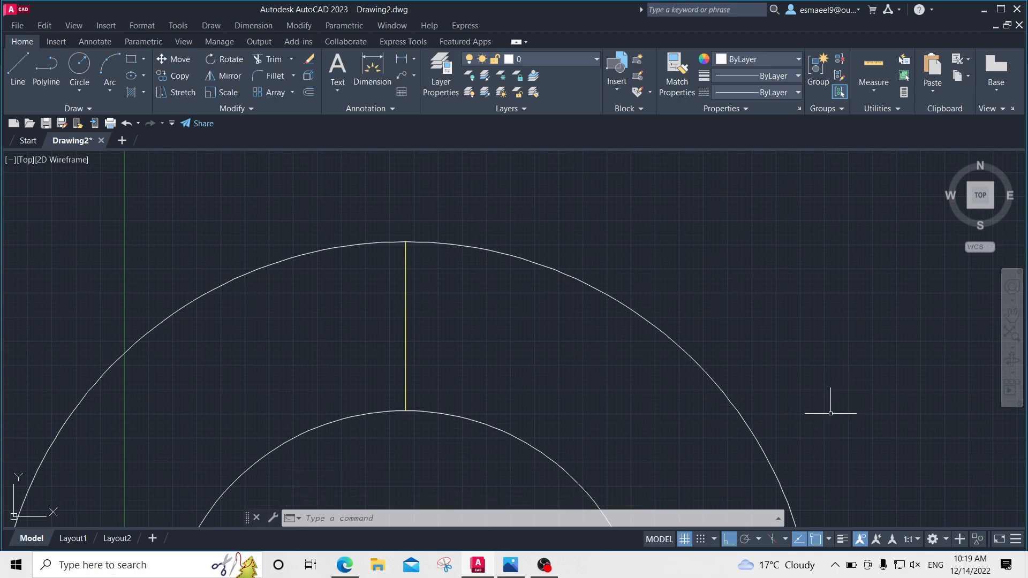
# - Check which object snap modes are enabled in the drafting settings
pyautogui.rightClick(816, 541)
pyautogui.click(844, 522)
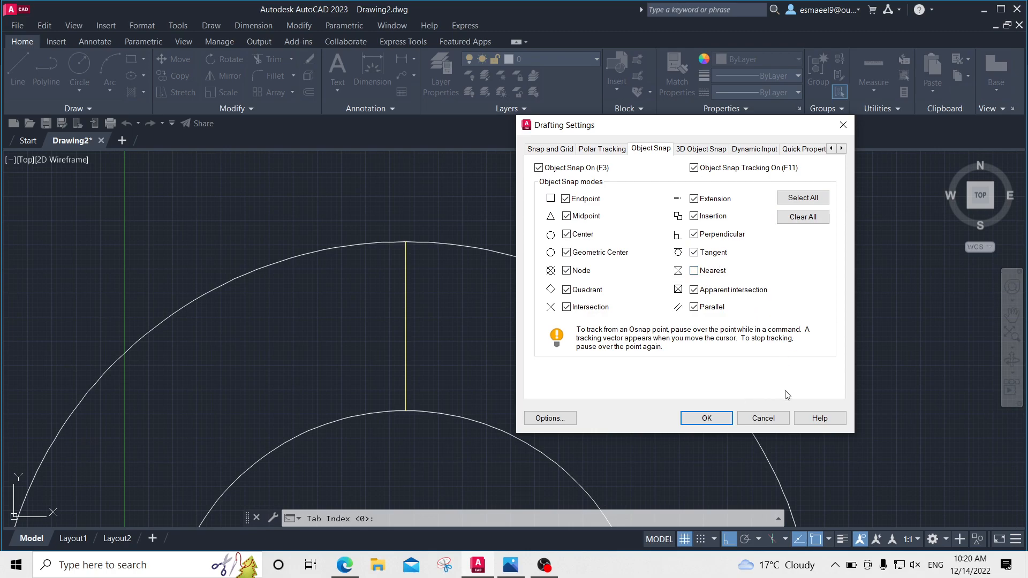
pyautogui.click(770, 416)
# - Draw a circle of diameter 8 centred on the midpoint of the yellow vertical segment between the inner and outer circles
pyautogui.write('c')
pyautogui.press('Return')
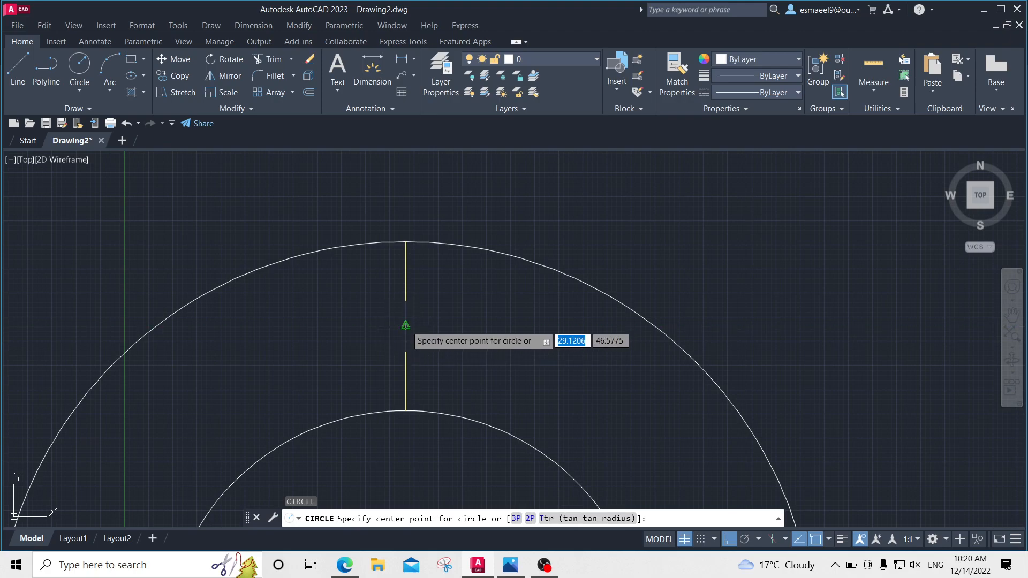
pyautogui.click(405, 326)
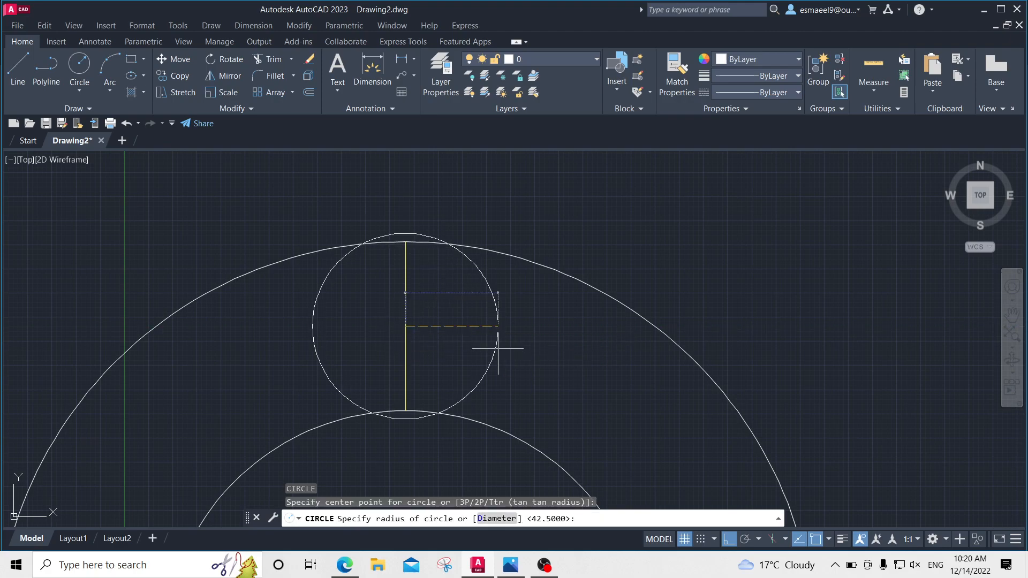
pyautogui.write('d')
pyautogui.press('Return')
pyautogui.write('8')
pyautogui.press('Return')
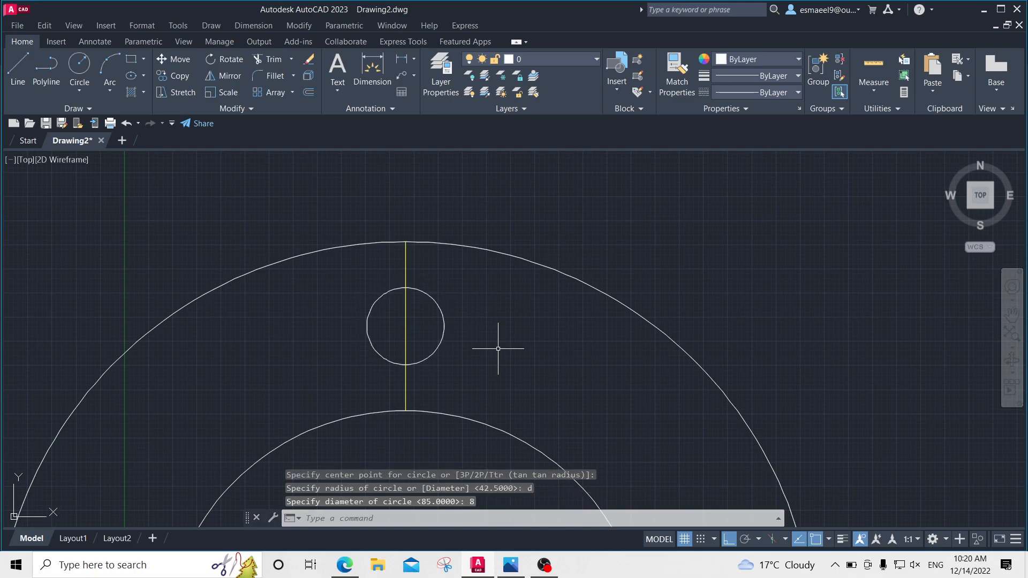
pyautogui.press('Escape')
pyautogui.click(436, 271)
pyautogui.press('Escape')
pyautogui.scroll(-3, 414, 310)
pyautogui.moveTo(414, 310); pyautogui.dragTo(402, 259, button='middle')
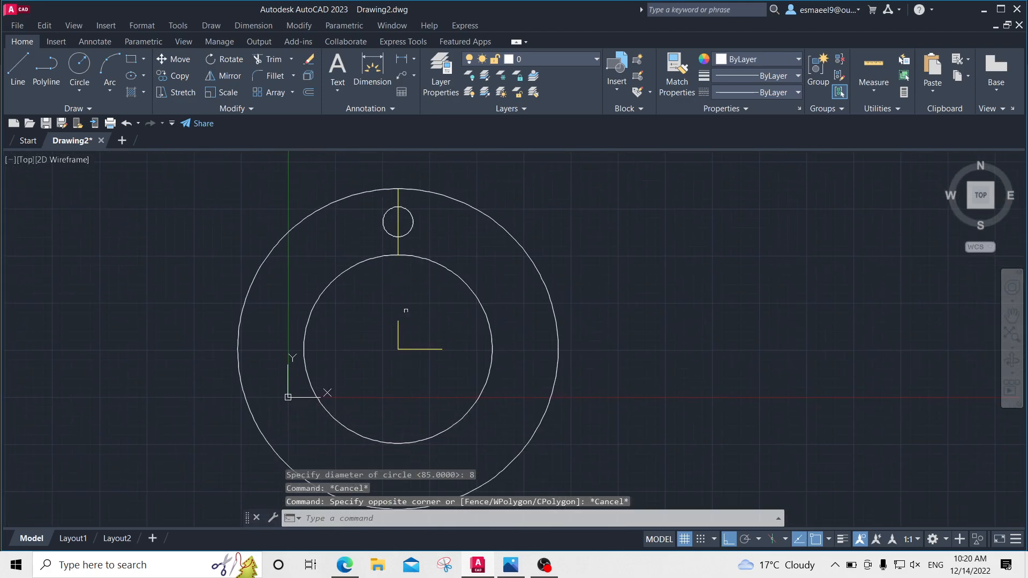
# - Close the Photos collection window and reopen the exercise 138 reference image from the desktop to check the small hole pattern
pyautogui.hotkey('alt', 'Tab')
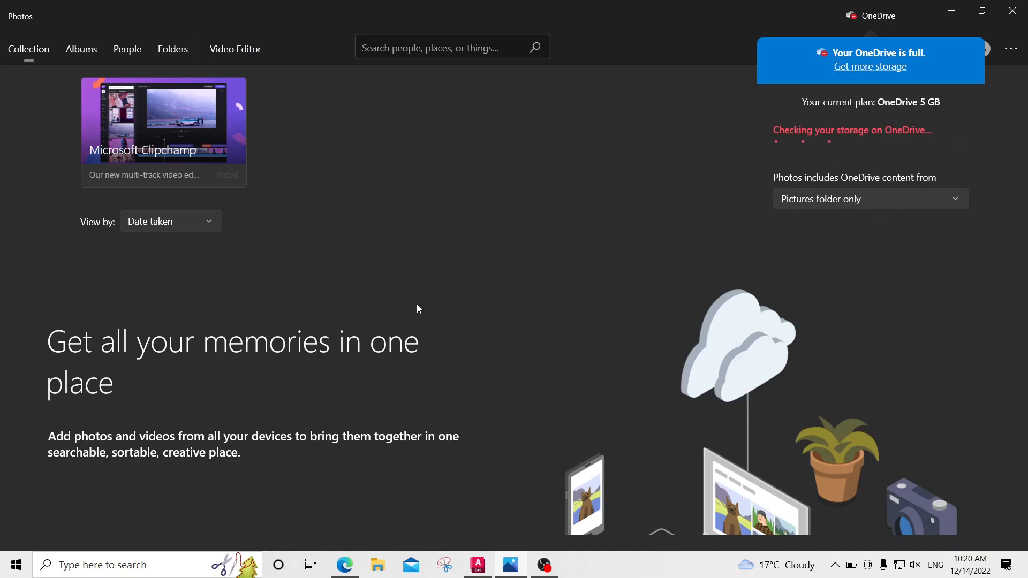
pyautogui.hotkey('alt', 'Tab')
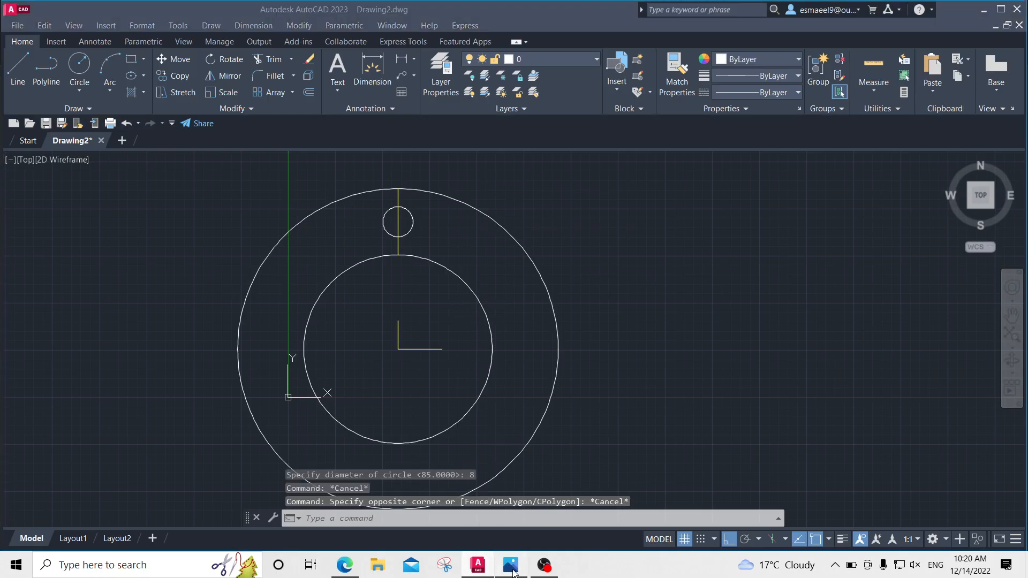
pyautogui.hotkey('alt', 'Tab')
pyautogui.scroll(-2, 699, 270)
pyautogui.click(1012, 11)
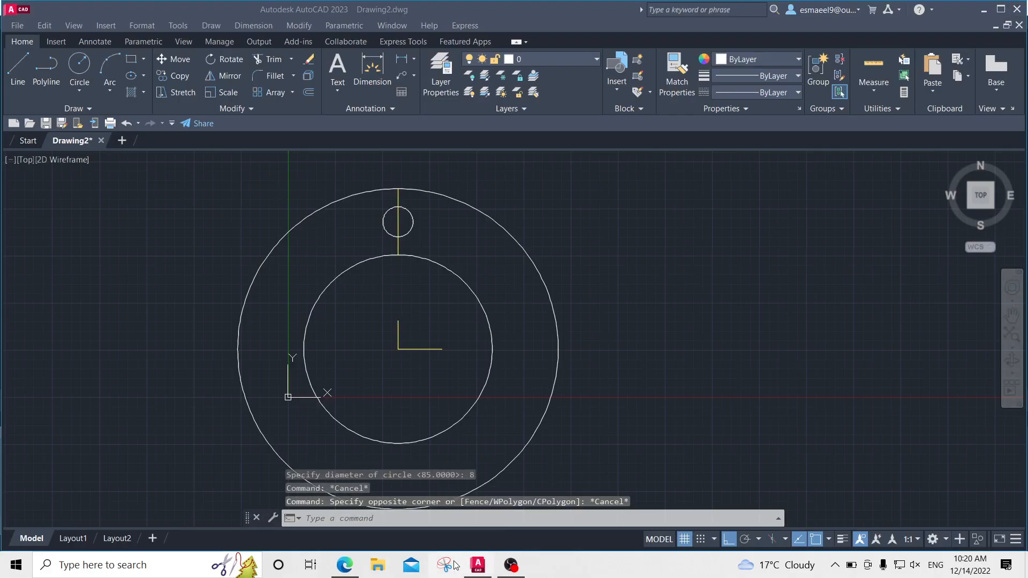
pyautogui.click(478, 565)
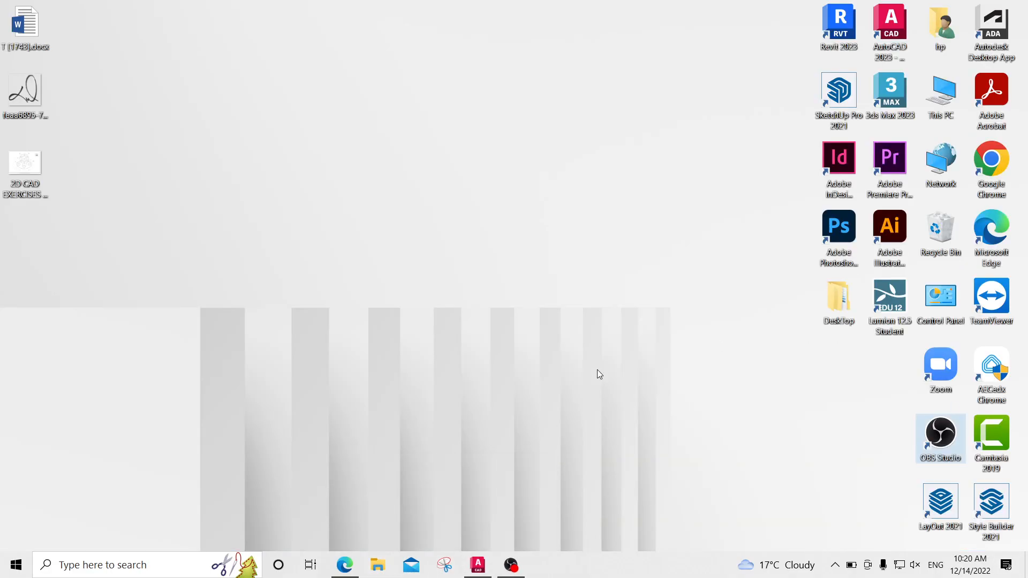
pyautogui.doubleClick(8, 163)
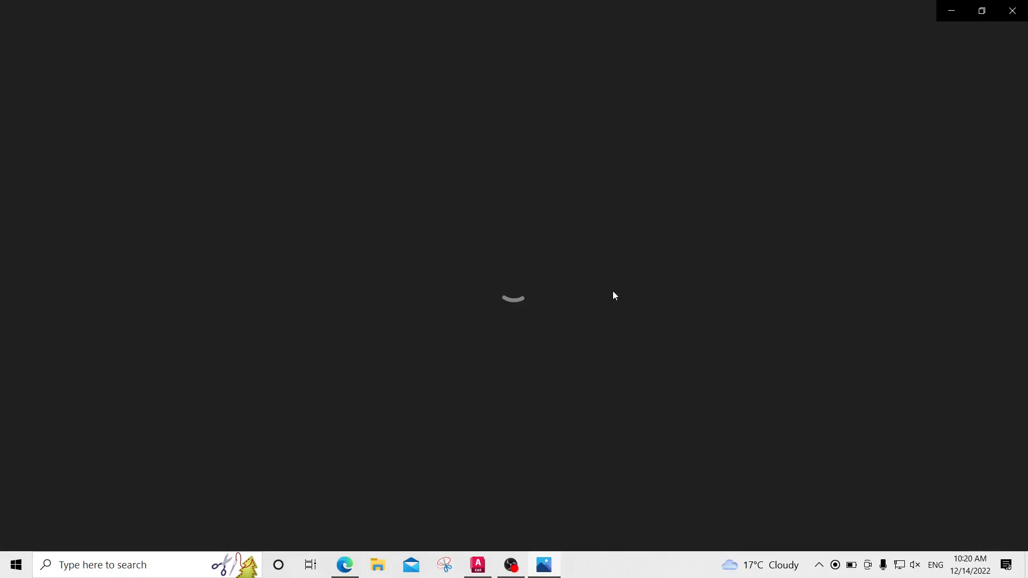
pyautogui.scroll(1, 525, 212)
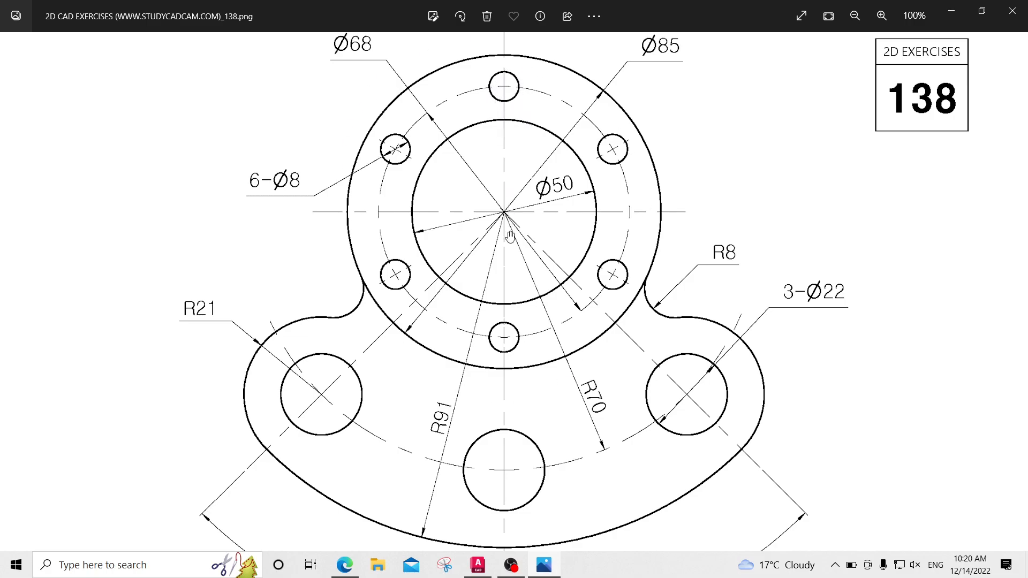
# - Switch back to AutoCAD and polar-array the diameter 8 circle around the common centre, with 6 items over 360 degrees
pyautogui.hotkey('alt', 'Tab')
pyautogui.click(413, 213)
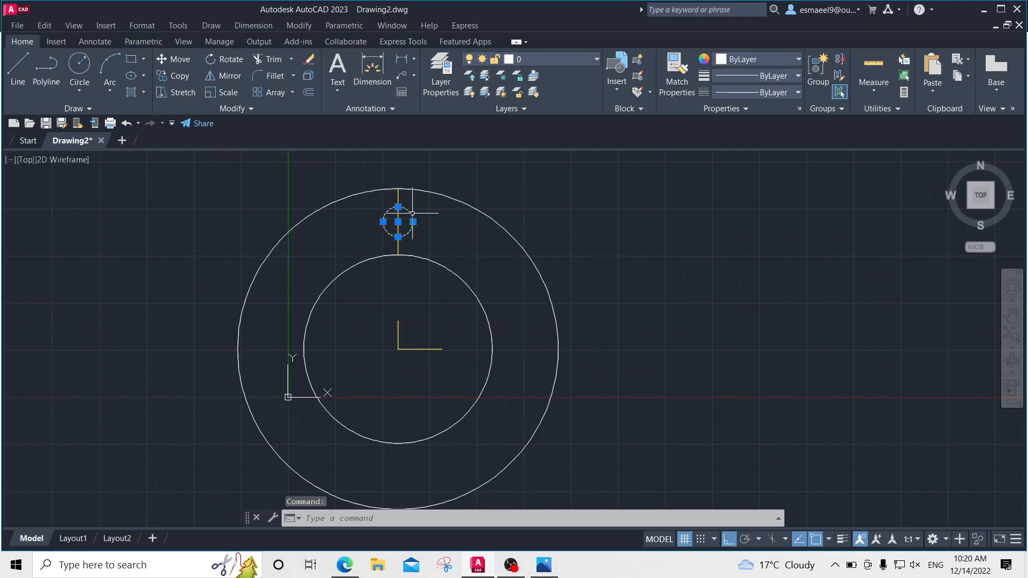
pyautogui.write('AR')
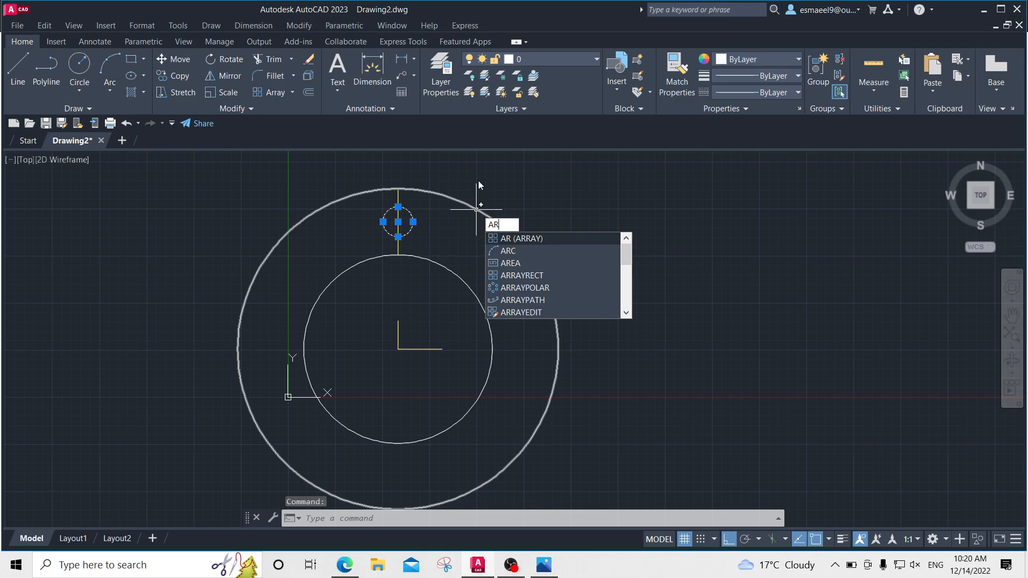
pyautogui.press('Return')
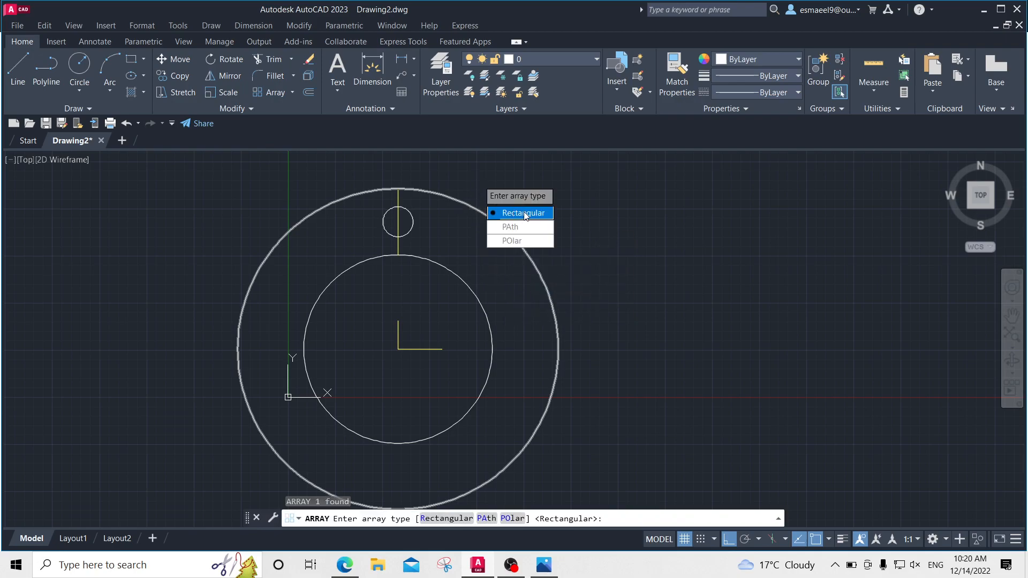
pyautogui.click(522, 241)
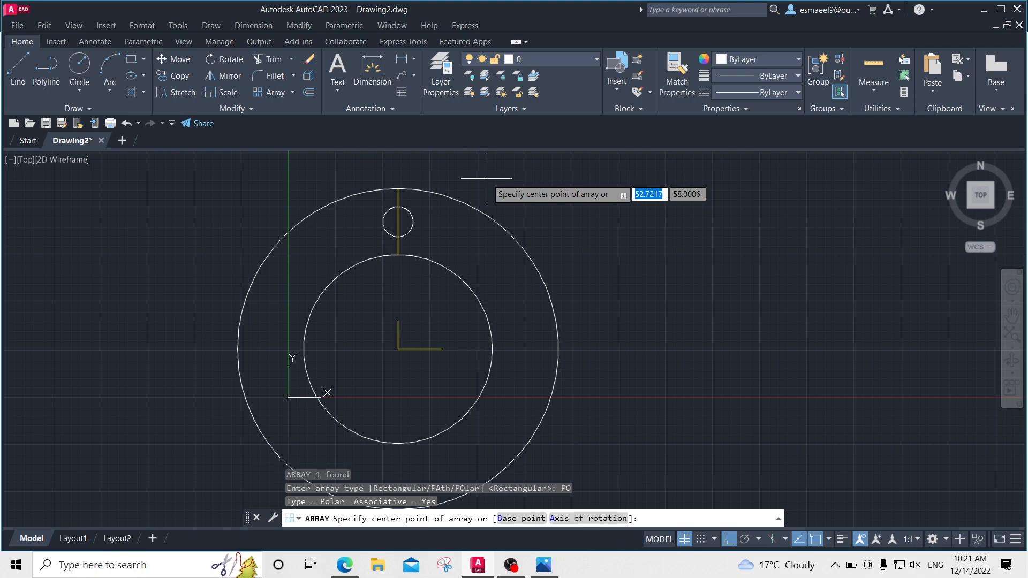
pyautogui.click(398, 349)
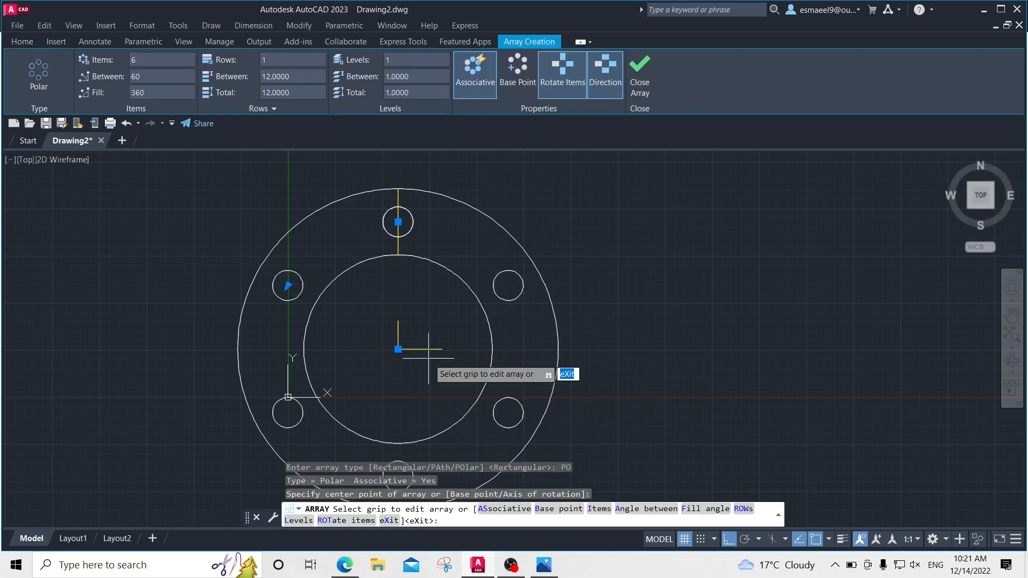
pyautogui.click(640, 72)
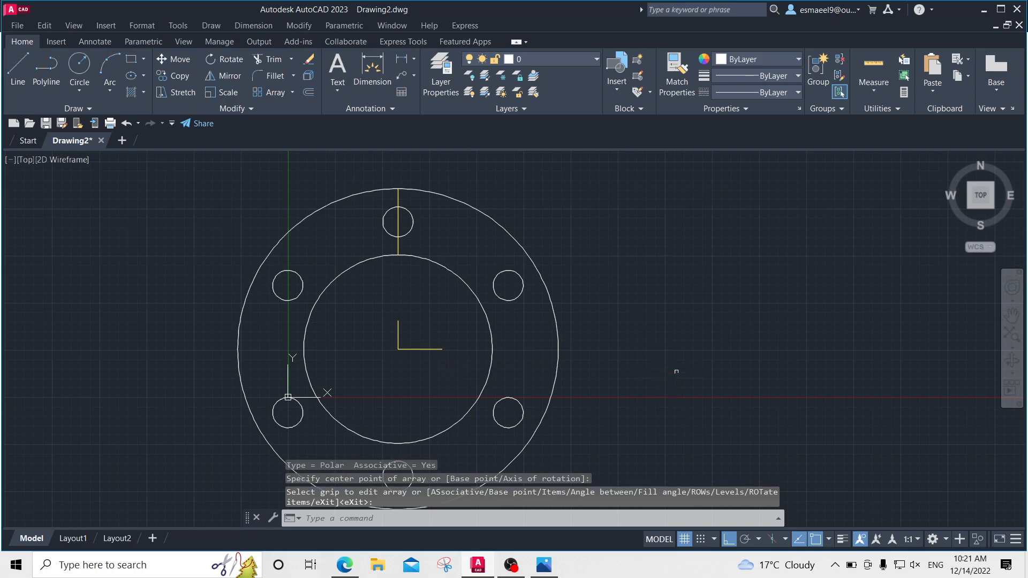
# - Examine the lower flange in the reference image for its radii, hole diameters and angles
pyautogui.hotkey('alt', 'Tab')
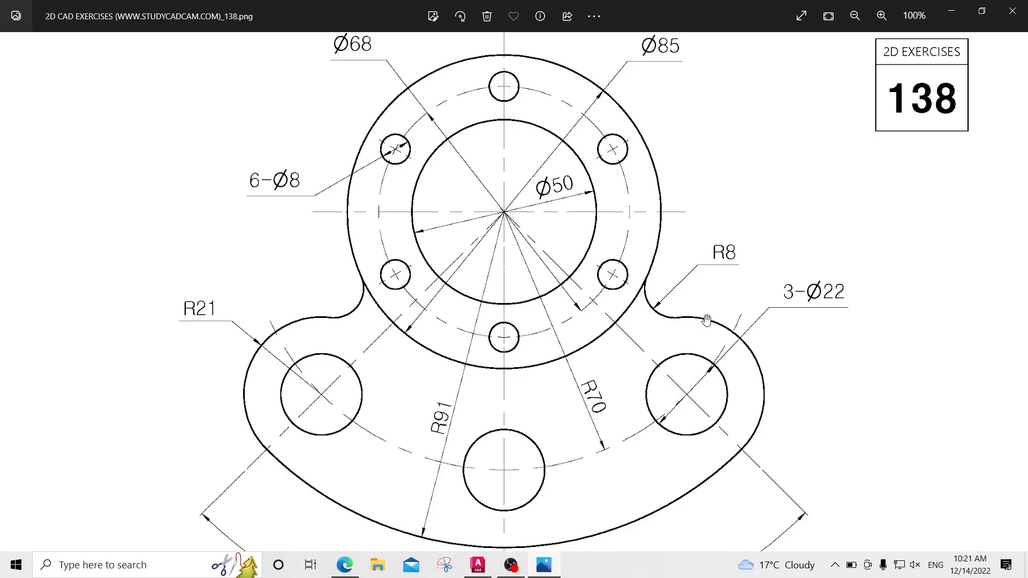
pyautogui.scroll(-1, 710, 360)
pyautogui.moveTo(585, 466); pyautogui.dragTo(573, 343)
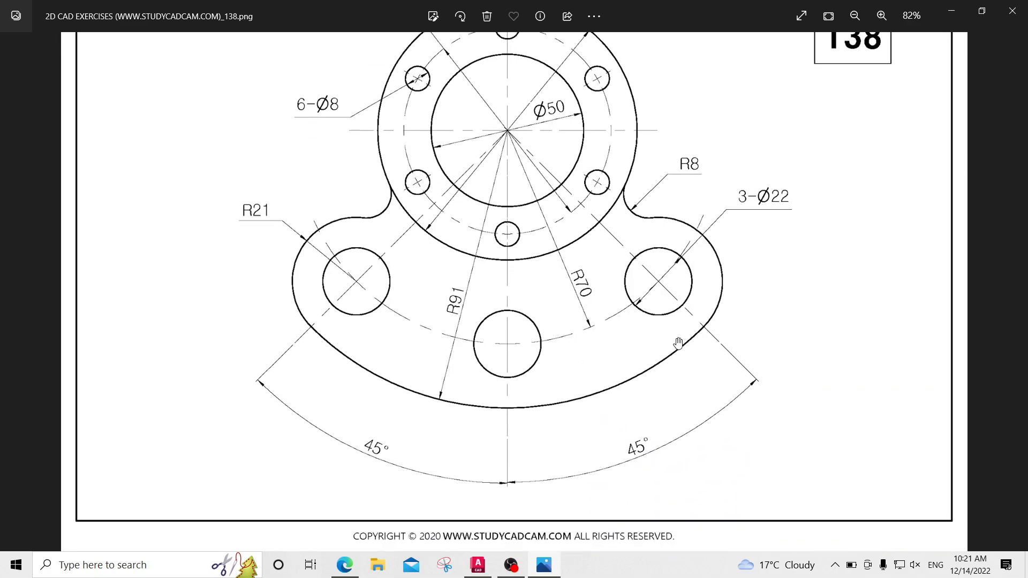
pyautogui.moveTo(398, 278); pyautogui.dragTo(399, 352)
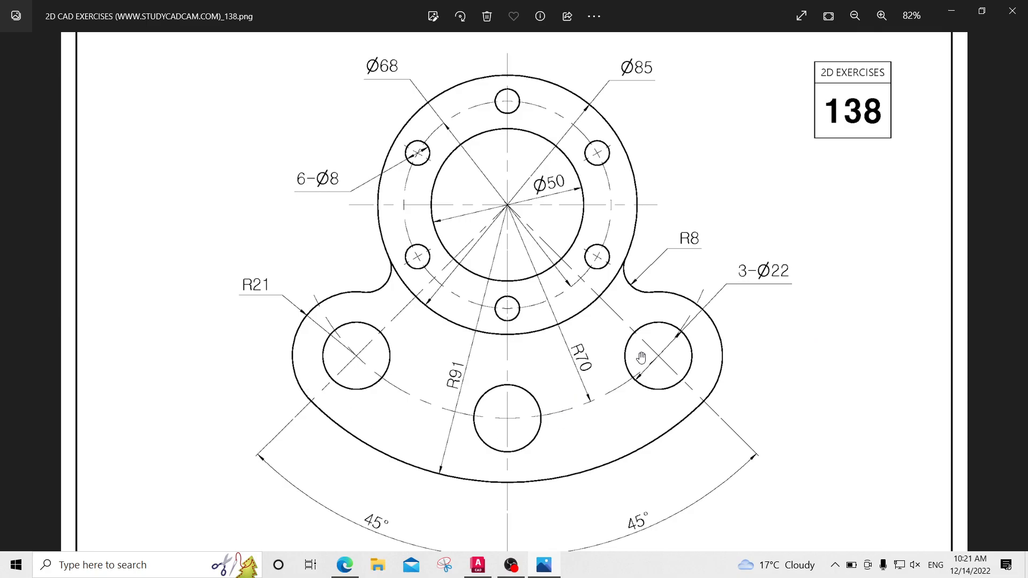
pyautogui.moveTo(475, 457)
pyautogui.mouseDown()
pyautogui.moveTo(458, 385)
pyautogui.moveTo(465, 296)
pyautogui.mouseUp()
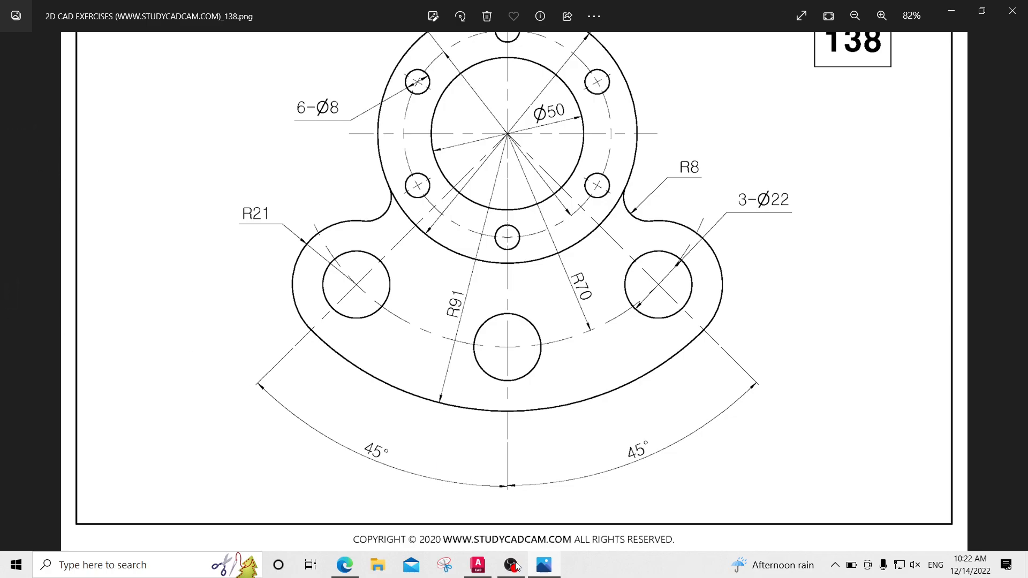
# - Switch back to AutoCAD and draw a circle of radius 91 centred on the common centre of the existing circles
pyautogui.click(478, 565)
pyautogui.moveTo(498, 350); pyautogui.dragTo(526, 289, button='middle')
pyautogui.press('Escape')
pyautogui.moveTo(449, 271); pyautogui.dragTo(488, 248, button='middle')
pyautogui.write('c')
pyautogui.press('Return')
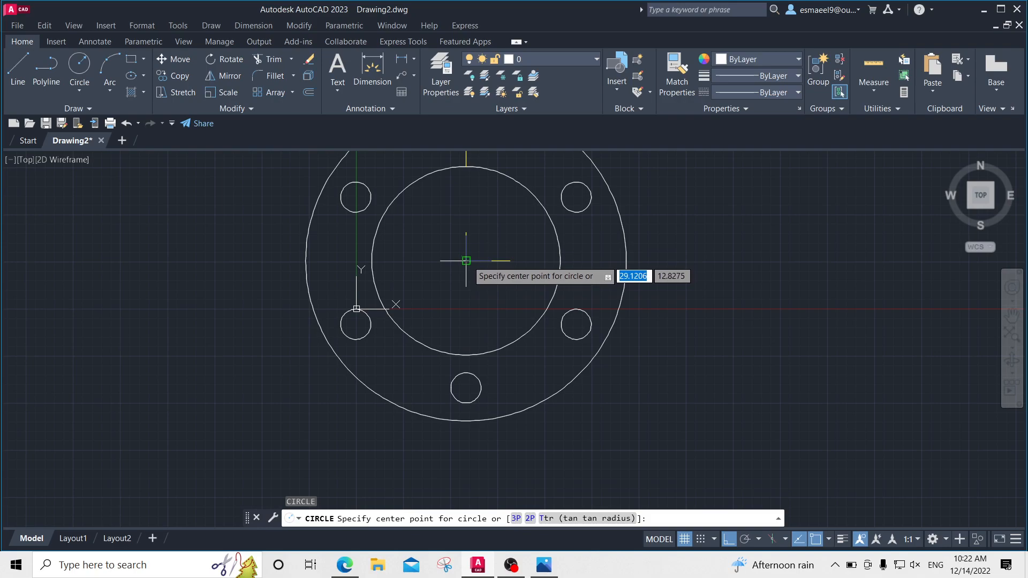
pyautogui.click(466, 261)
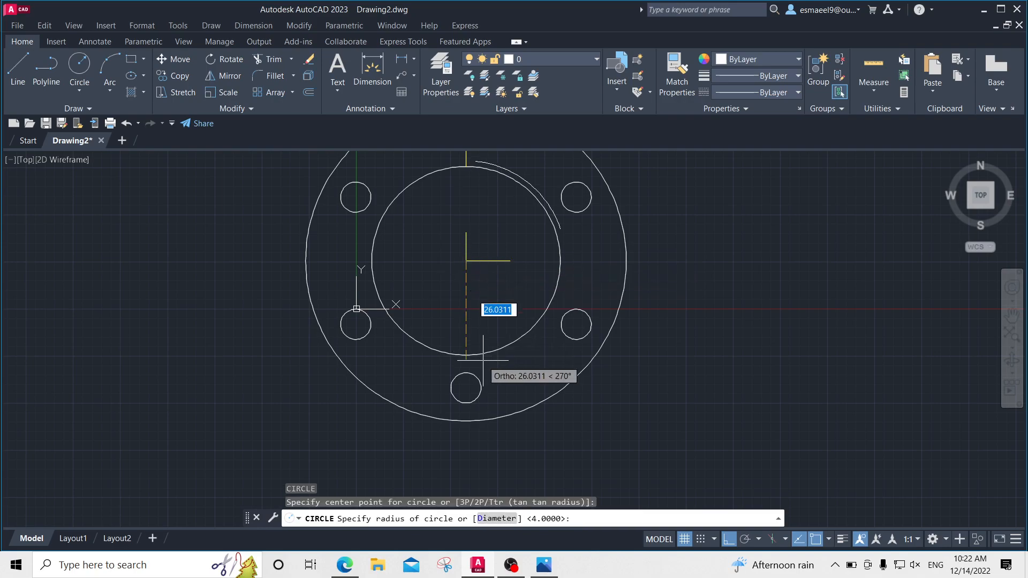
pyautogui.write('91')
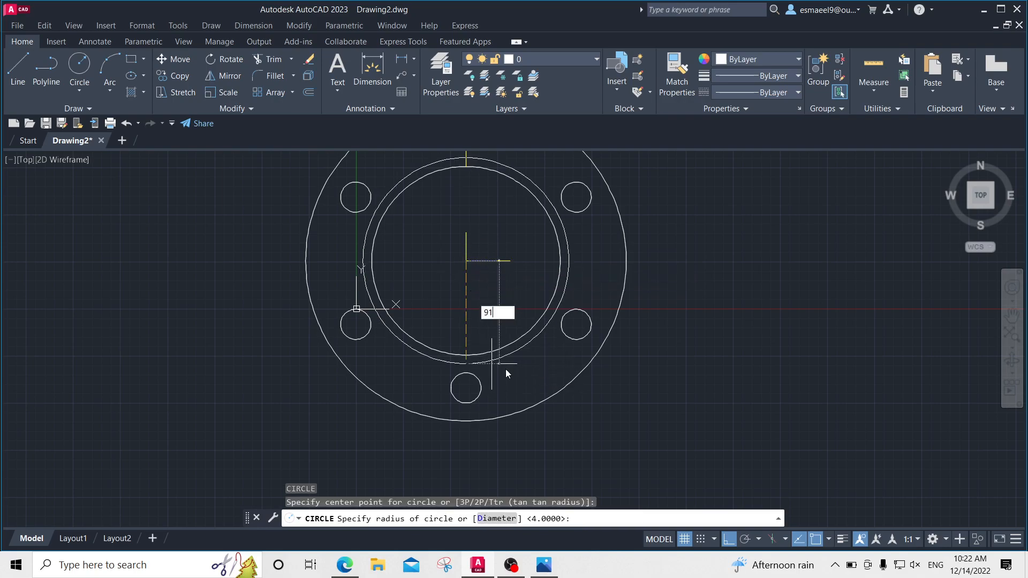
pyautogui.press('Return')
pyautogui.moveTo(656, 403); pyautogui.dragTo(692, 344, button='middle')
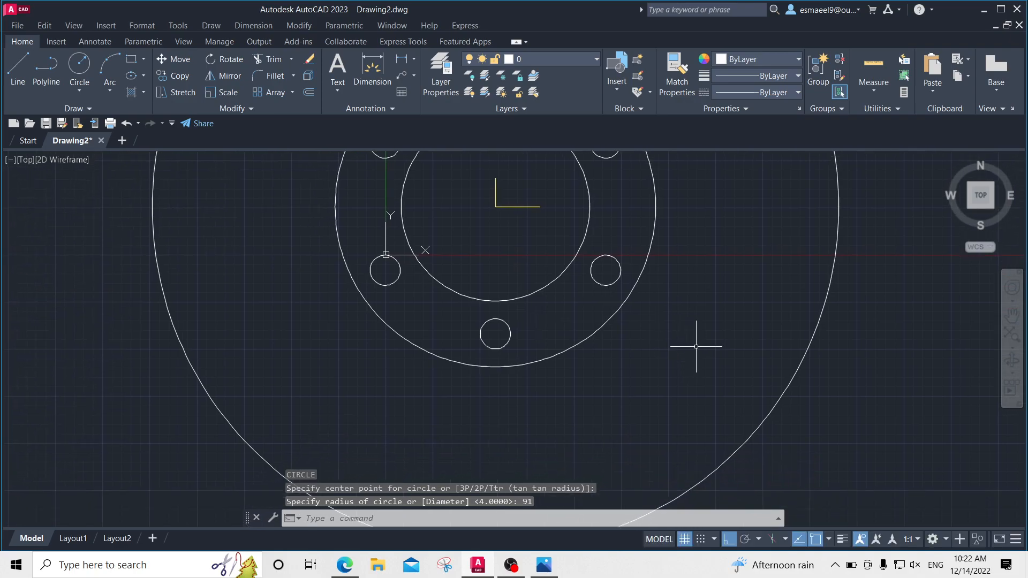
# - Check the hole-circle radius in the reference image, and draw a circle of radius 70 on the common centre in AutoCAD
pyautogui.hotkey('alt', 'Tab')
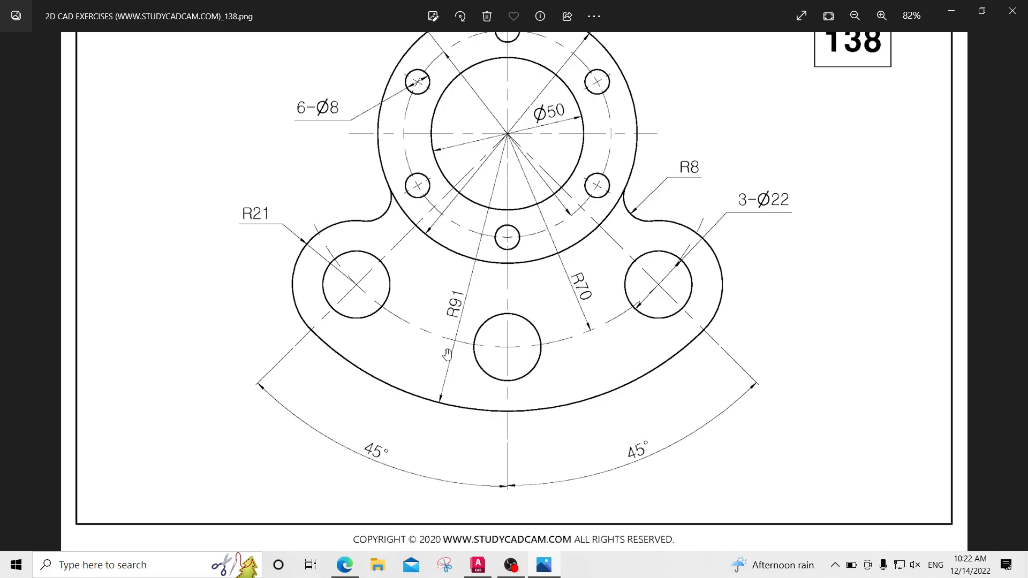
pyautogui.hotkey('alt', 'Tab')
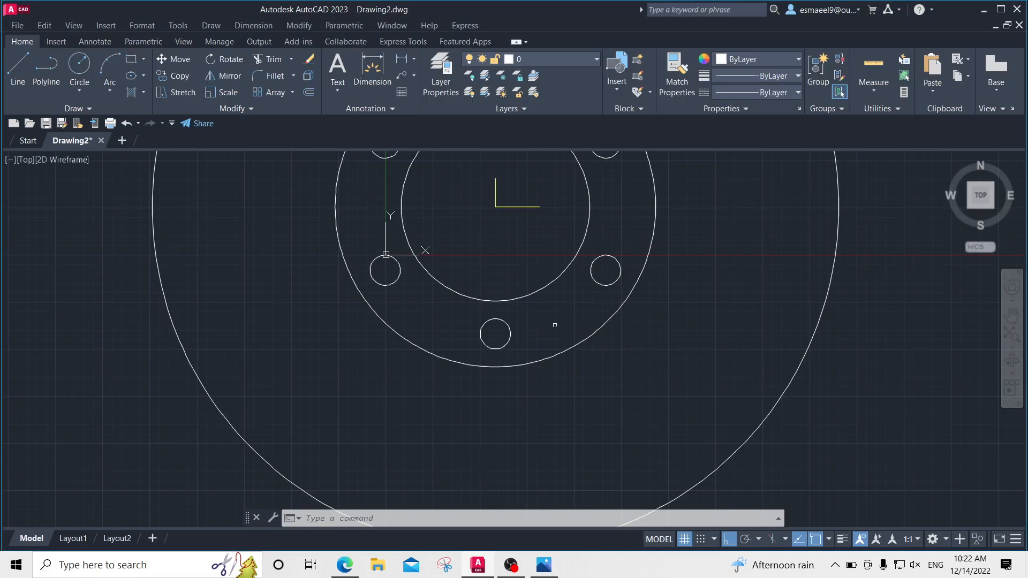
pyautogui.write('c')
pyautogui.press('Return')
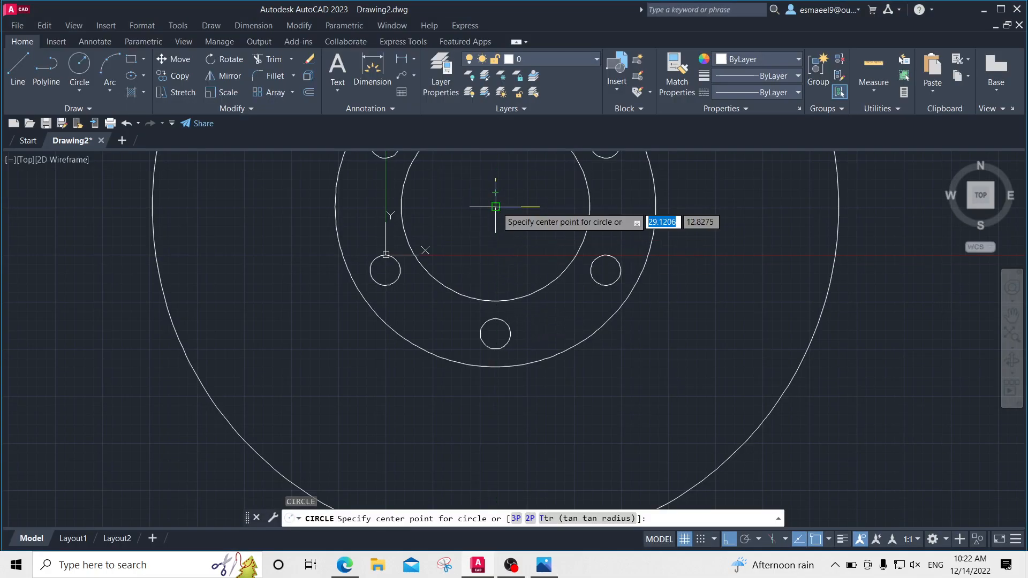
pyautogui.click(495, 207)
pyautogui.write('70')
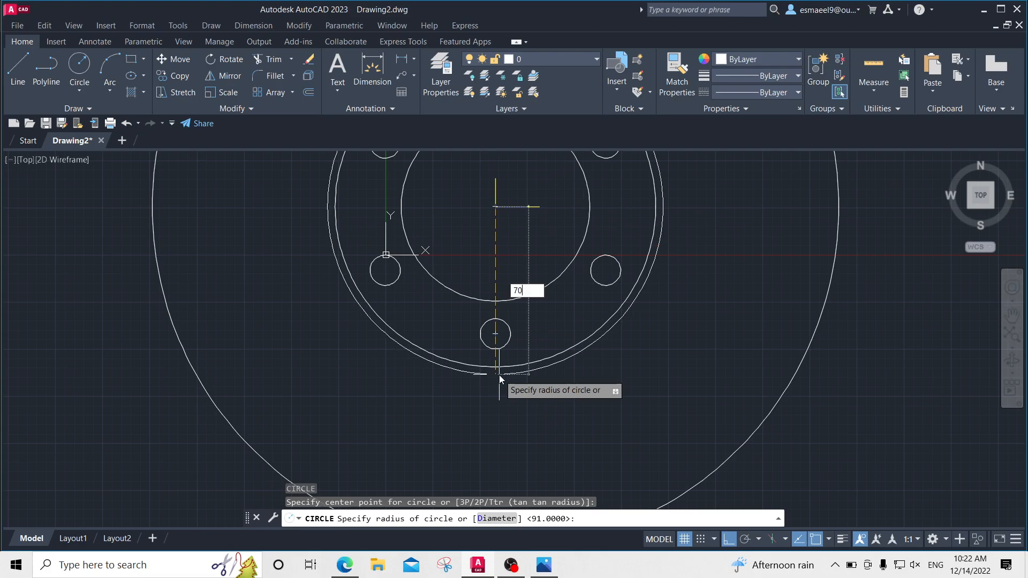
pyautogui.press('Return')
# - Recheck the reference image, return to AutoCAD and set the radius 70 circle's colour to yellow
pyautogui.hotkey('alt', 'Tab')
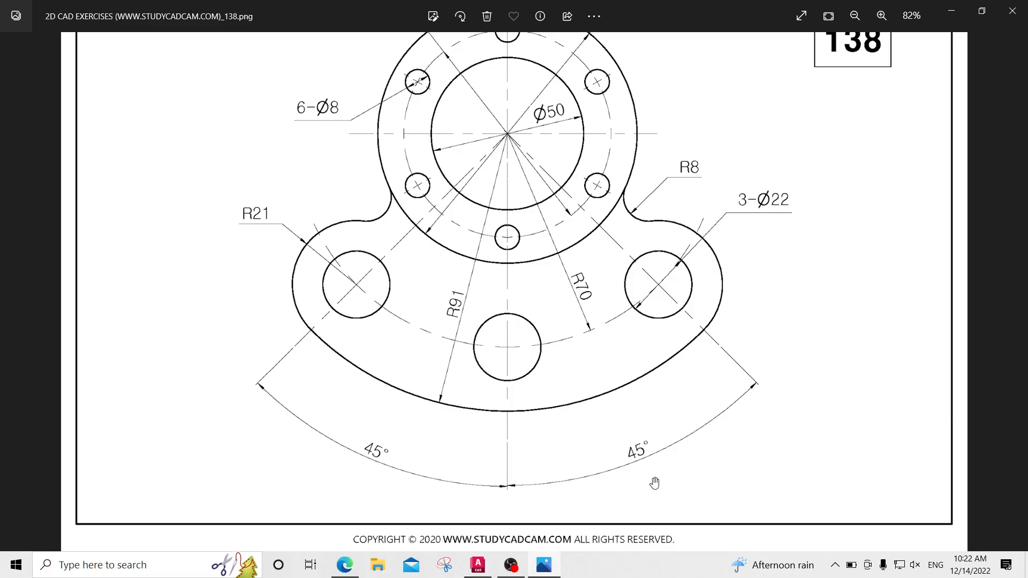
pyautogui.hotkey('alt', 'Tab')
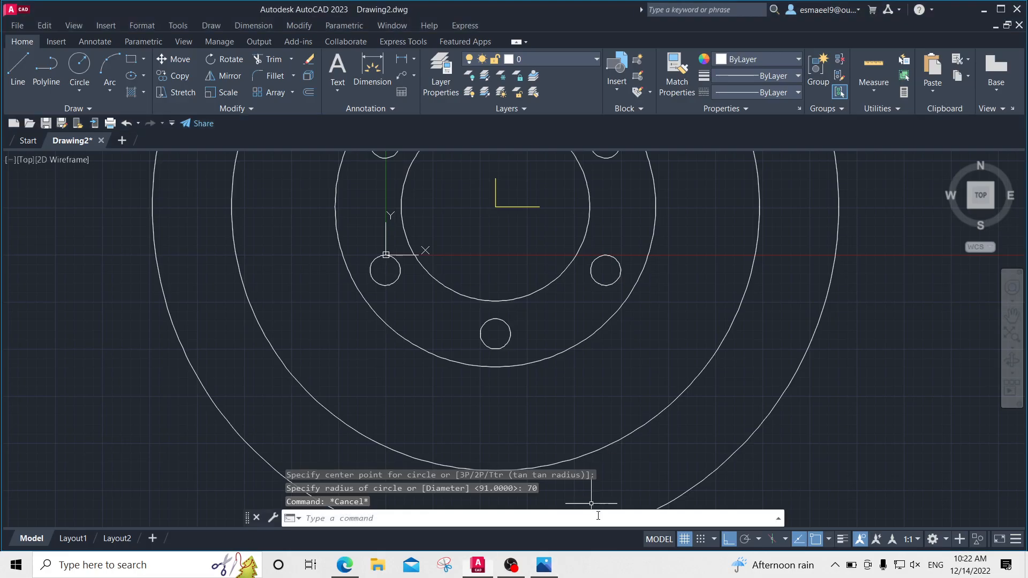
pyautogui.click(692, 394)
pyautogui.click(692, 238)
pyautogui.click(762, 59)
pyautogui.click(737, 127)
pyautogui.moveTo(694, 290); pyautogui.dragTo(718, 255, button='middle')
pyautogui.press('Escape')
pyautogui.press('Escape')
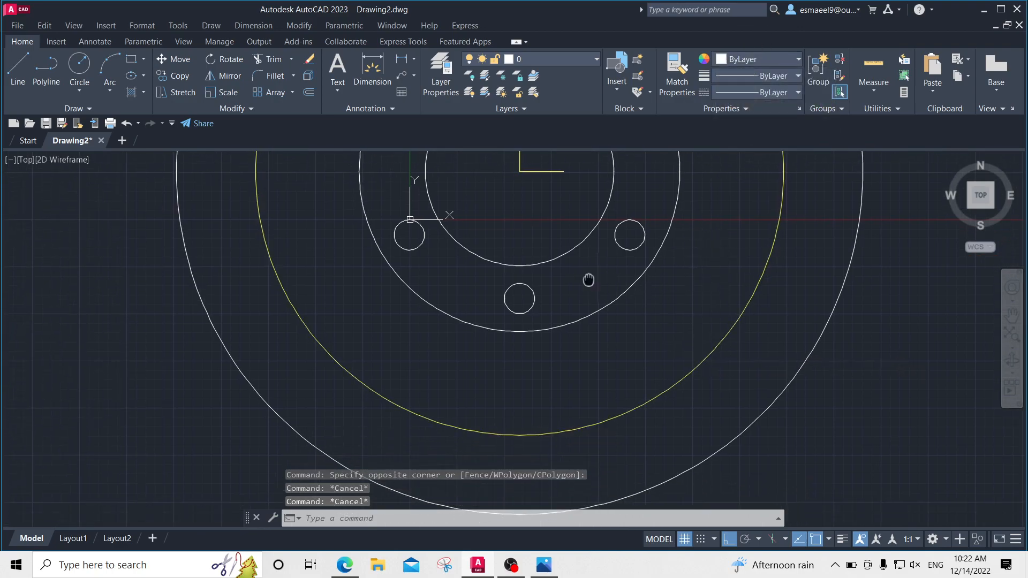
# - Draw a vertical line from the common centre down past the radius 91 circle
pyautogui.moveTo(587, 277); pyautogui.dragTo(648, 259, button='middle')
pyautogui.write('l')
pyautogui.press('Return')
pyautogui.moveTo(584, 155); pyautogui.dragTo(579, 197, button='middle')
pyautogui.click(577, 196)
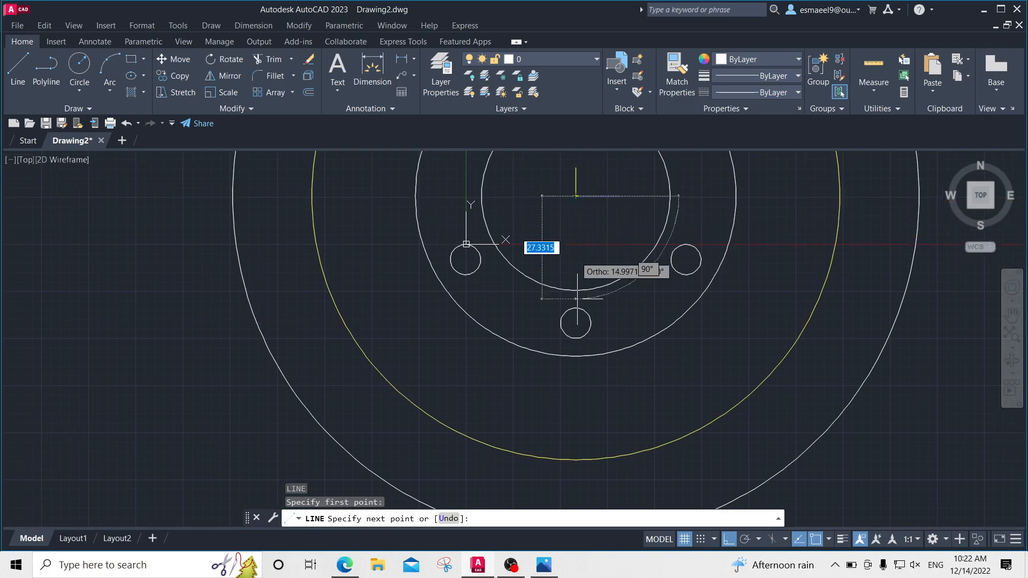
pyautogui.scroll(-2, 578, 339)
pyautogui.moveTo(578, 340); pyautogui.dragTo(576, 248, button='middle')
pyautogui.click(567, 456)
pyautogui.press('Escape')
# - Set the vertical centreline's colour to yellow
pyautogui.click(636, 422)
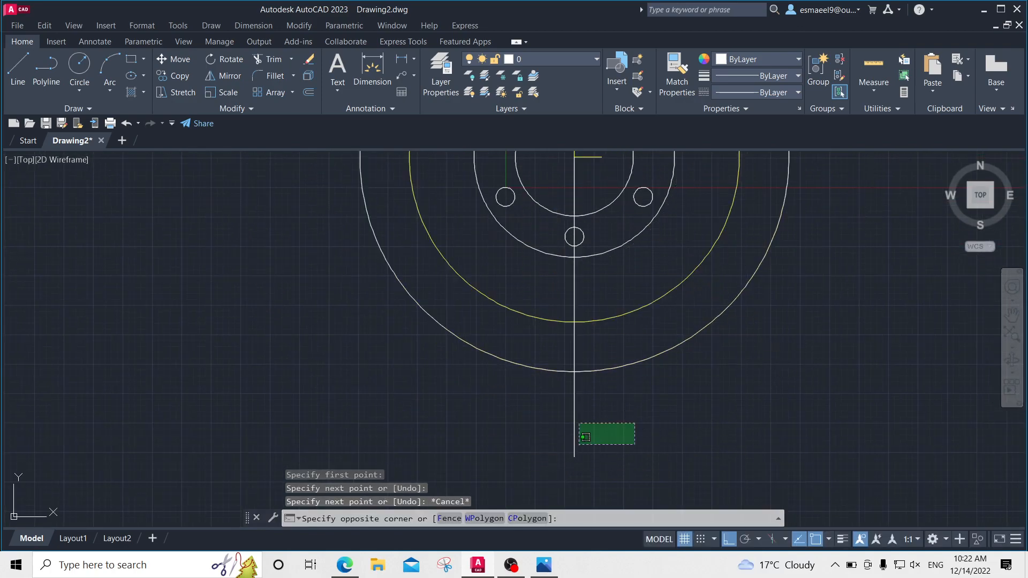
pyautogui.click(517, 454)
pyautogui.click(759, 59)
pyautogui.click(731, 123)
pyautogui.press('Escape')
pyautogui.press('Escape')
# - Check the lobe radius in the reference image, and draw a radius 21 circle where the centreline crosses the radius 70 circle in AutoCAD
pyautogui.click(543, 565)
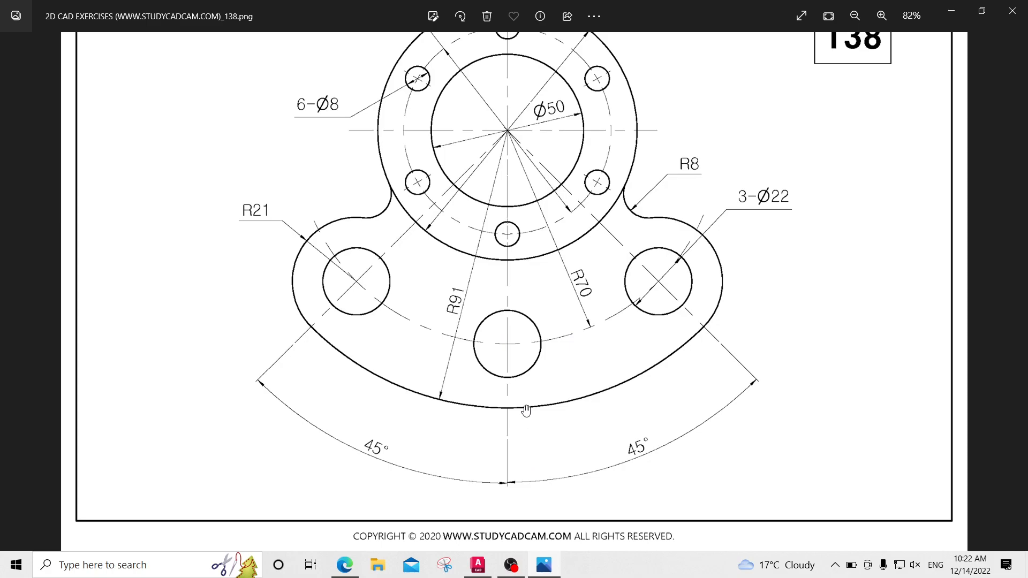
pyautogui.hotkey('alt', 'Tab')
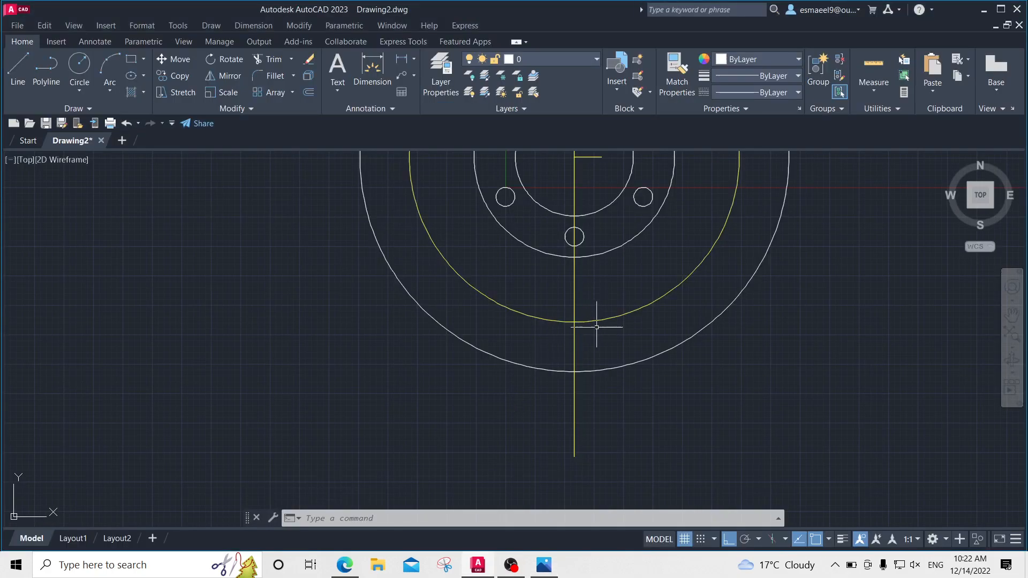
pyautogui.scroll(2, 564, 360)
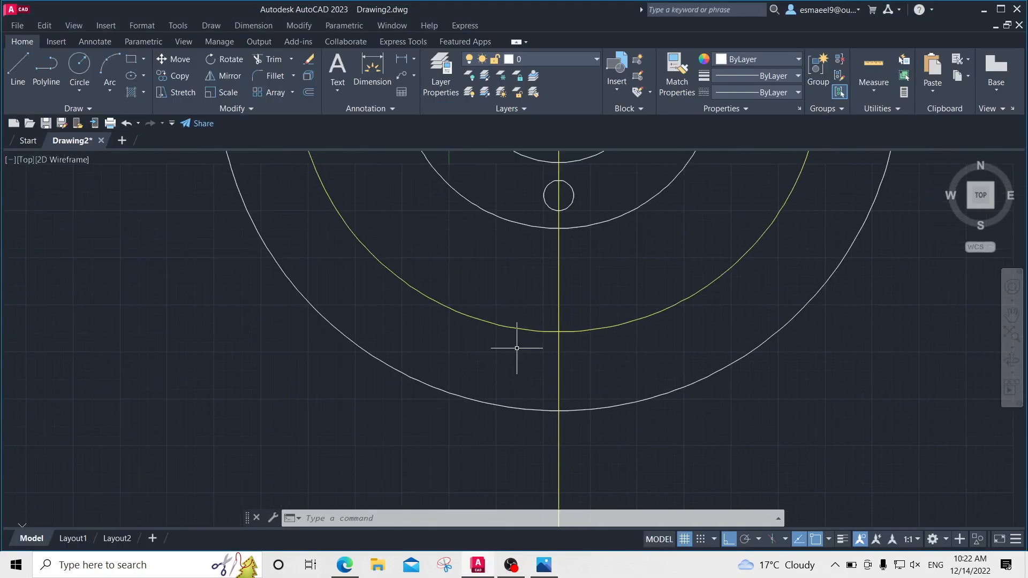
pyautogui.hotkey('alt', 'Tab')
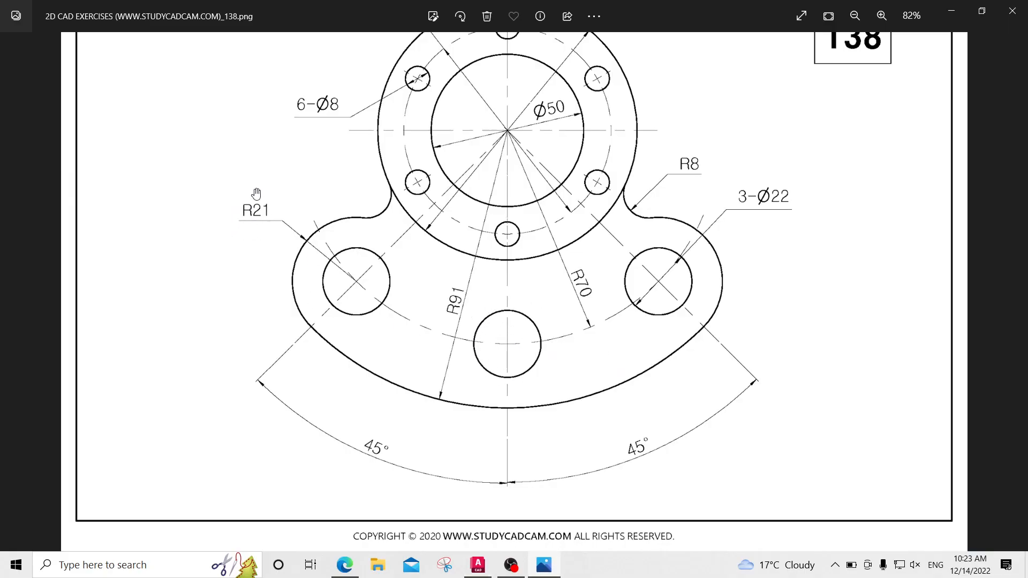
pyautogui.hotkey('alt', 'Tab')
pyautogui.moveTo(499, 350); pyautogui.dragTo(541, 335, button='middle')
pyautogui.write('c')
pyautogui.press('Return')
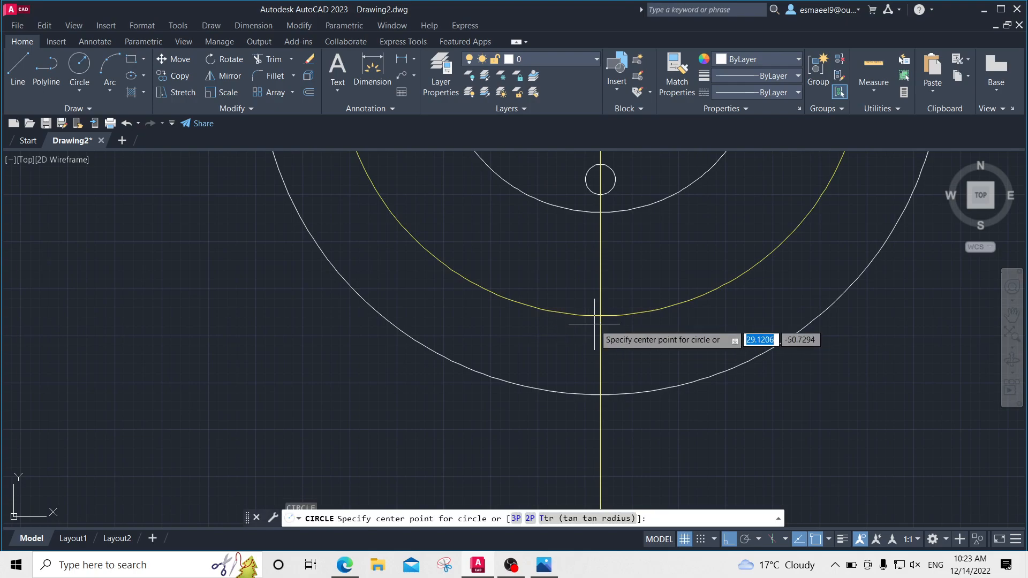
pyautogui.click(600, 315)
pyautogui.write('21')
pyautogui.press('Return')
pyautogui.moveTo(674, 256); pyautogui.dragTo(632, 300, button='middle')
pyautogui.press('Escape')
pyautogui.press('Escape')
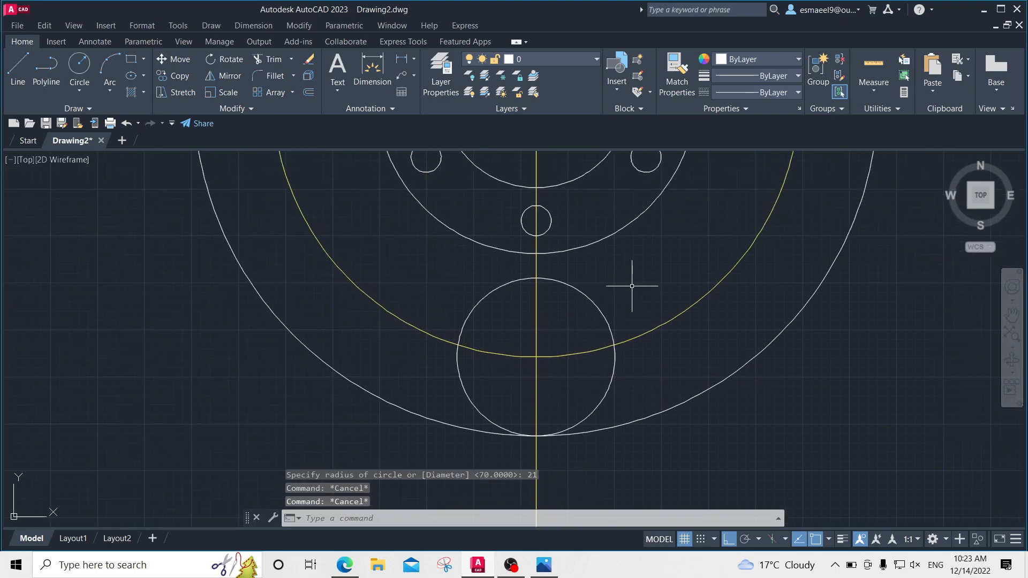
# - Compare the flange with the reference image, return to AutoCAD, clear the selection and regenerate the model
pyautogui.hotkey('alt', 'Tab')
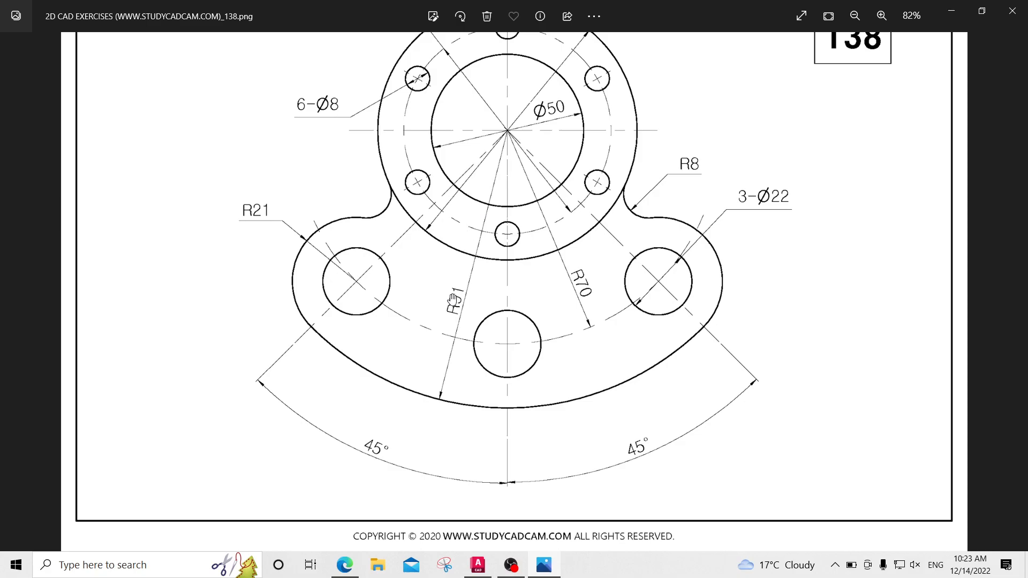
pyautogui.hotkey('alt', 'Tab')
pyautogui.click(738, 412)
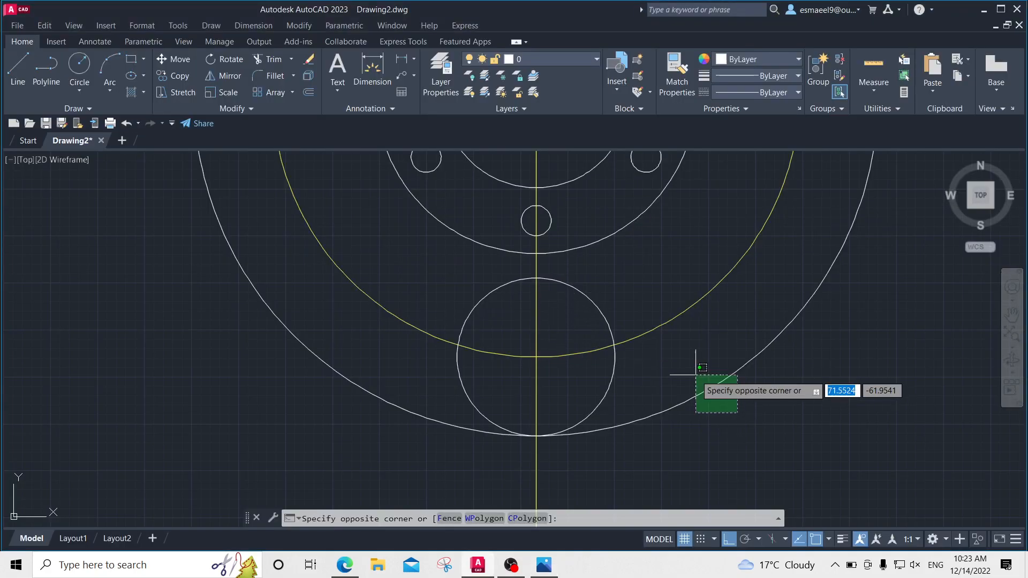
pyautogui.click(696, 375)
pyautogui.moveTo(668, 313); pyautogui.dragTo(610, 353, button='middle')
pyautogui.click(527, 343)
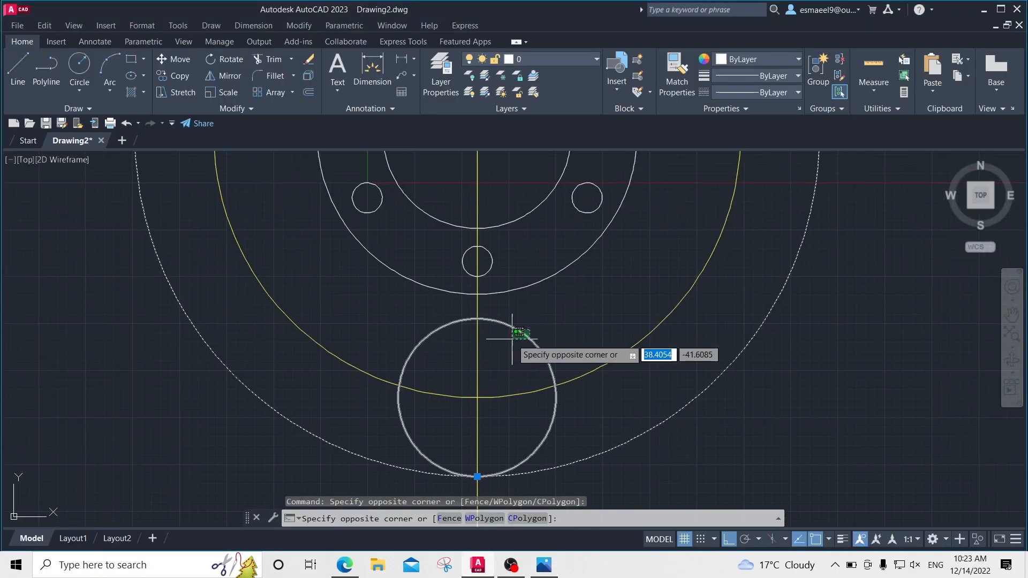
pyautogui.press('Escape')
pyautogui.press('Escape')
pyautogui.write('re')
pyautogui.press('Return')
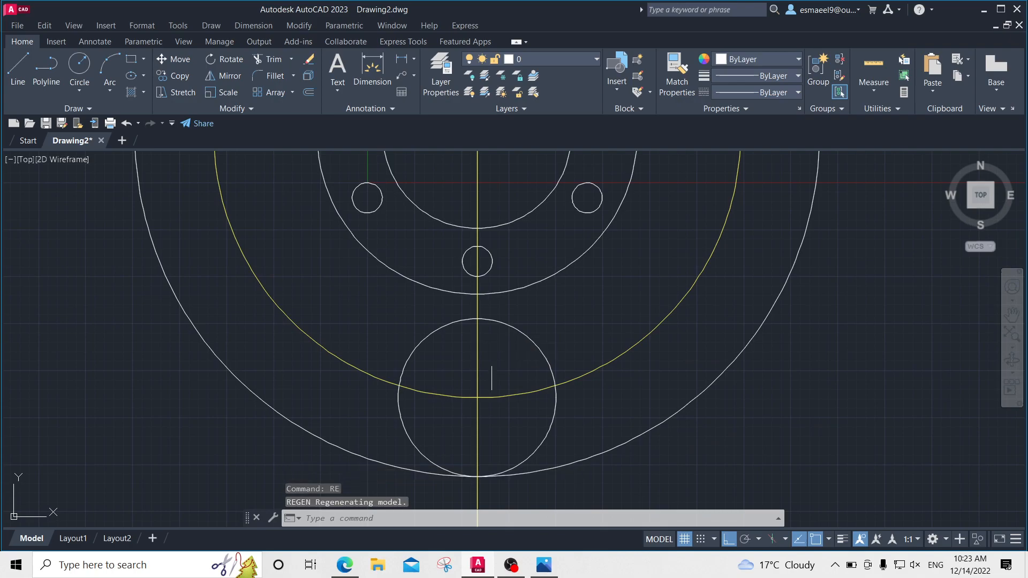
# - Draw a second radius 21 circle on the same centre as the existing one
pyautogui.write('c')
pyautogui.press('Return')
pyautogui.click(477, 397)
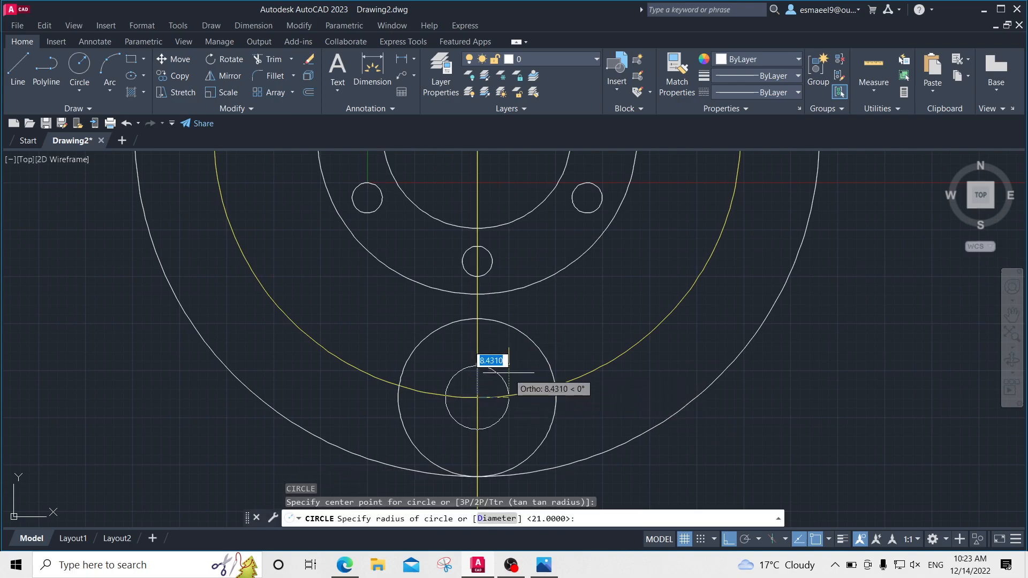
pyautogui.write('21')
pyautogui.press('Return')
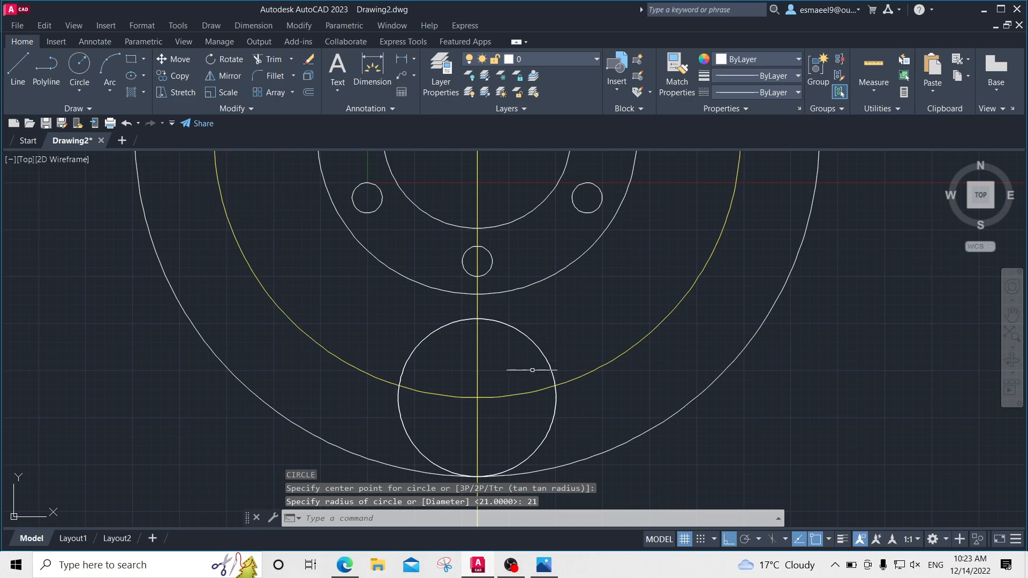
# - Check the large hole diameter in the reference image, and delete both radius 21 circles in AutoCAD
pyautogui.scroll(-2, 538, 359)
pyautogui.hotkey('alt', 'Tab')
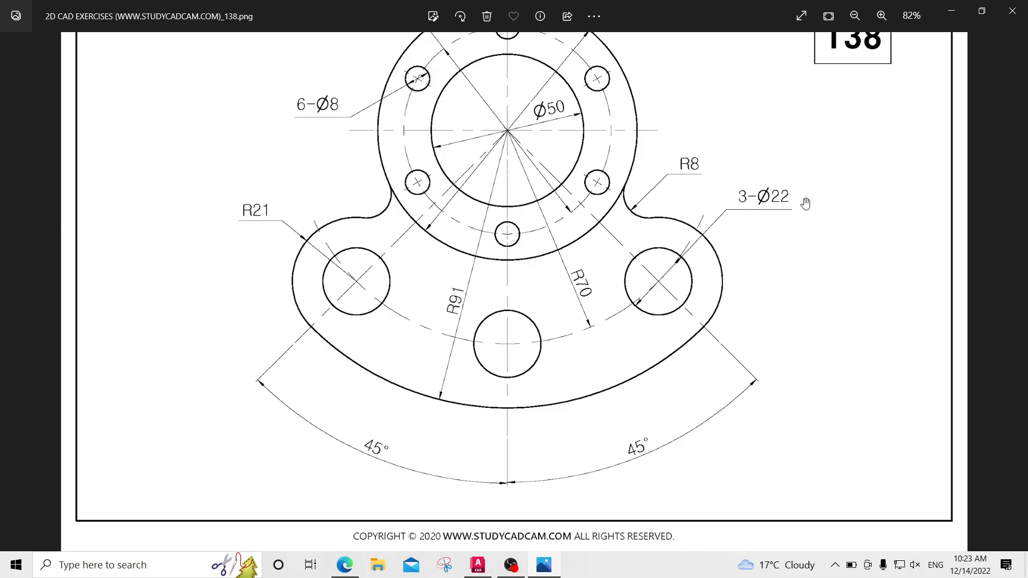
pyautogui.hotkey('alt', 'Tab')
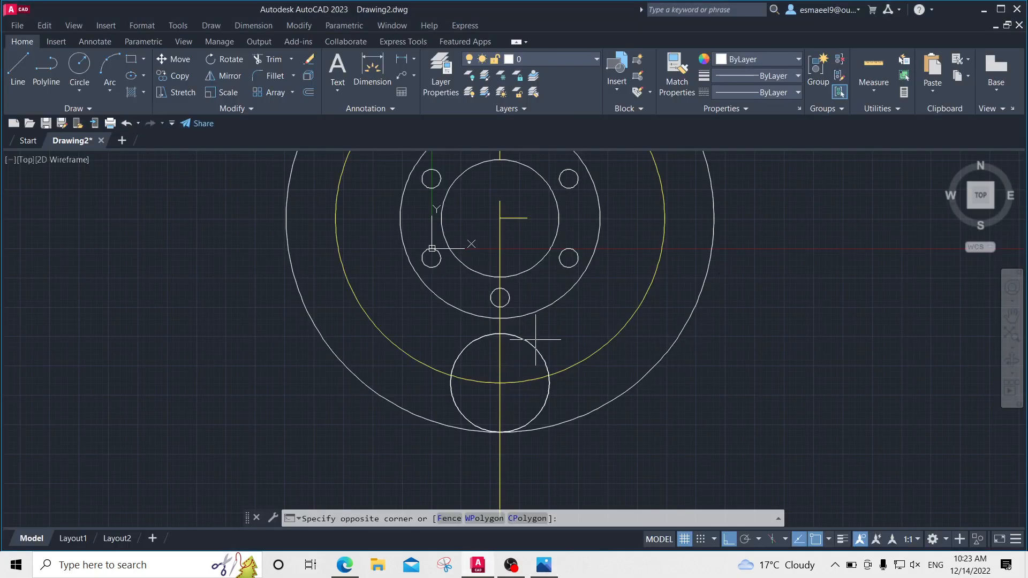
pyautogui.click(535, 344)
pyautogui.click(517, 354)
pyautogui.press('Delete')
# - Draw a circle of diameter 22 where the vertical centreline crosses the yellow radius 70 circle
pyautogui.write('c')
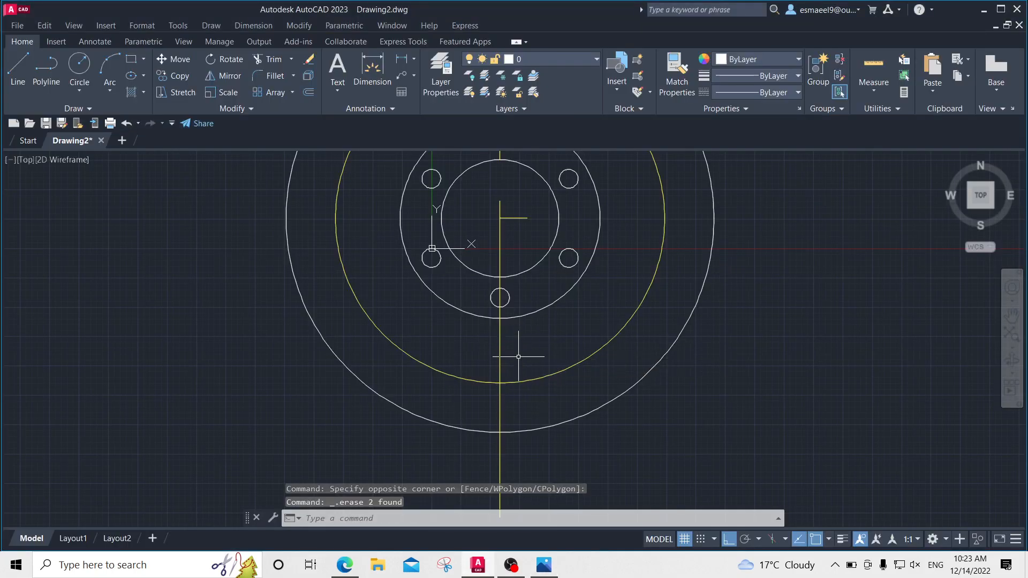
pyautogui.press('Return')
pyautogui.click(501, 383)
pyautogui.write('d')
pyautogui.press('Return')
pyautogui.write('22')
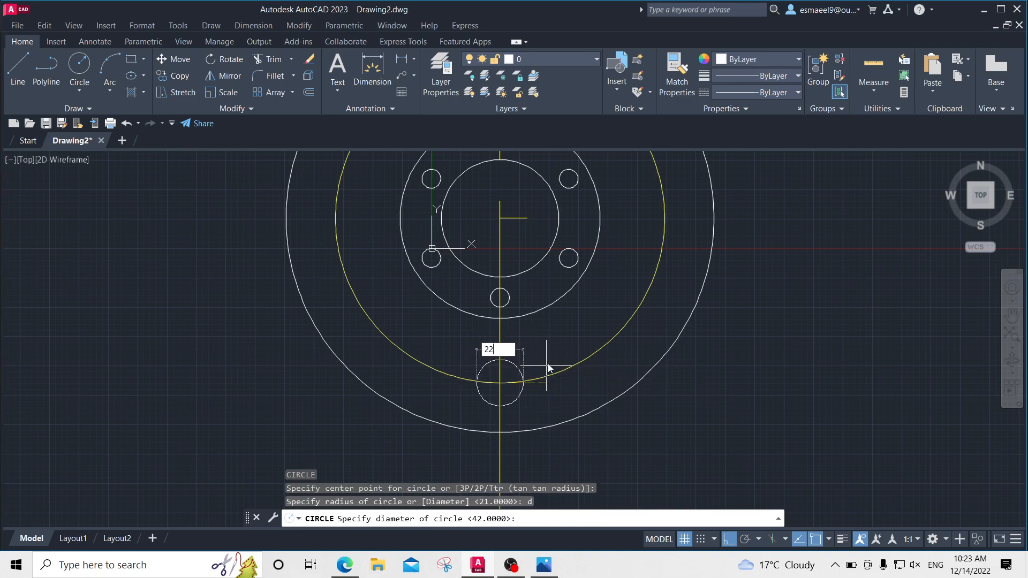
pyautogui.press('Return')
# - Check the reference image and try a polar array of the diameter 22 circle around the common centre, with 6 items over 360 degrees
pyautogui.hotkey('alt', 'Tab')
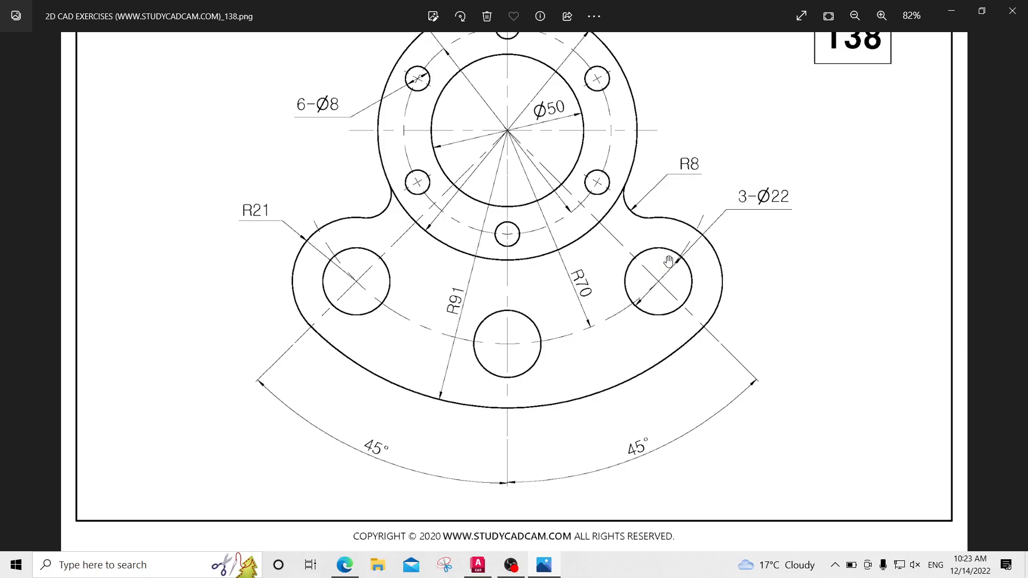
pyautogui.hotkey('alt', 'Tab')
pyautogui.click(520, 355)
pyautogui.click(516, 372)
pyautogui.write('ar')
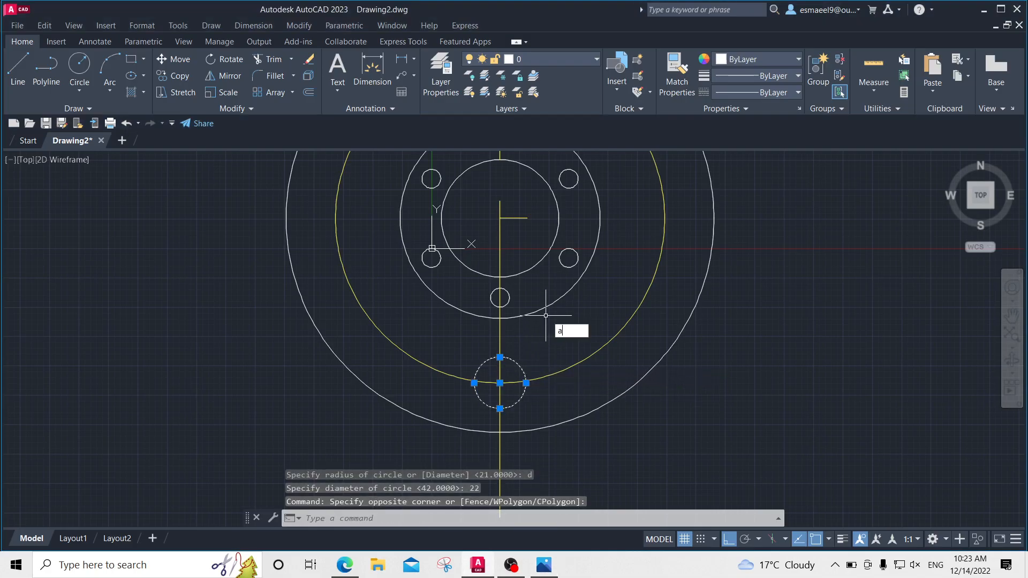
pyautogui.press('Return')
pyautogui.click(598, 369)
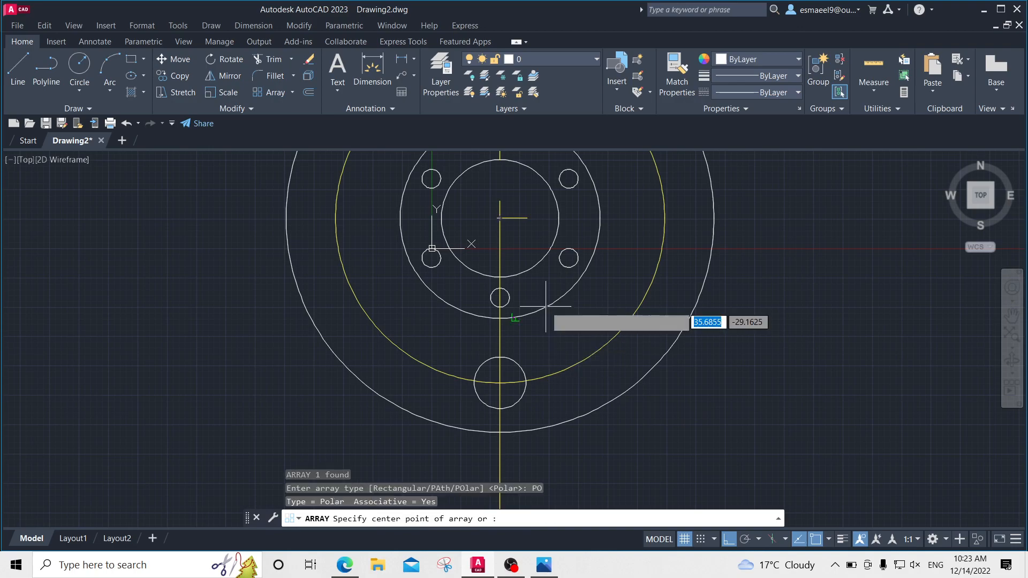
pyautogui.click(499, 218)
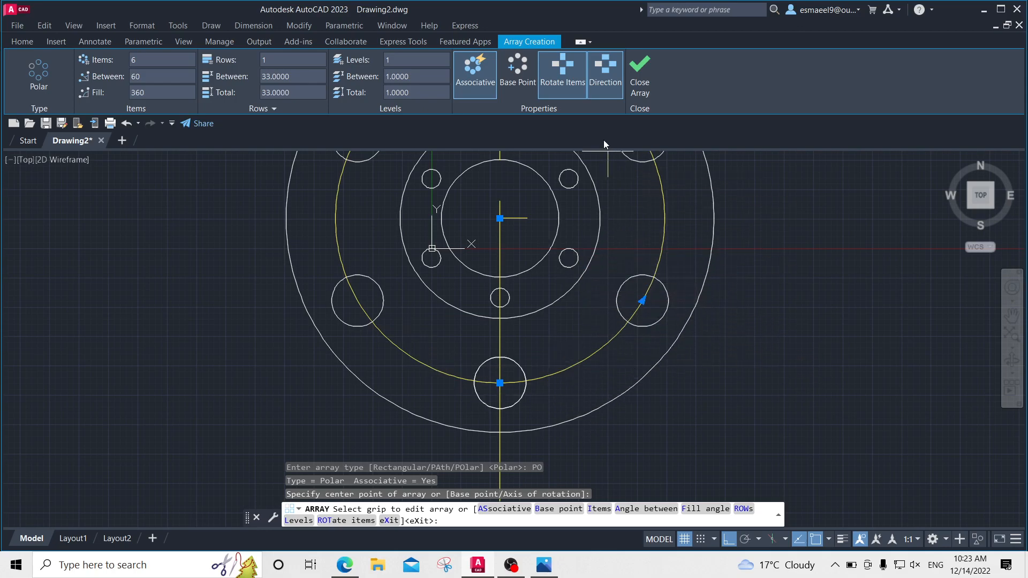
pyautogui.click(642, 86)
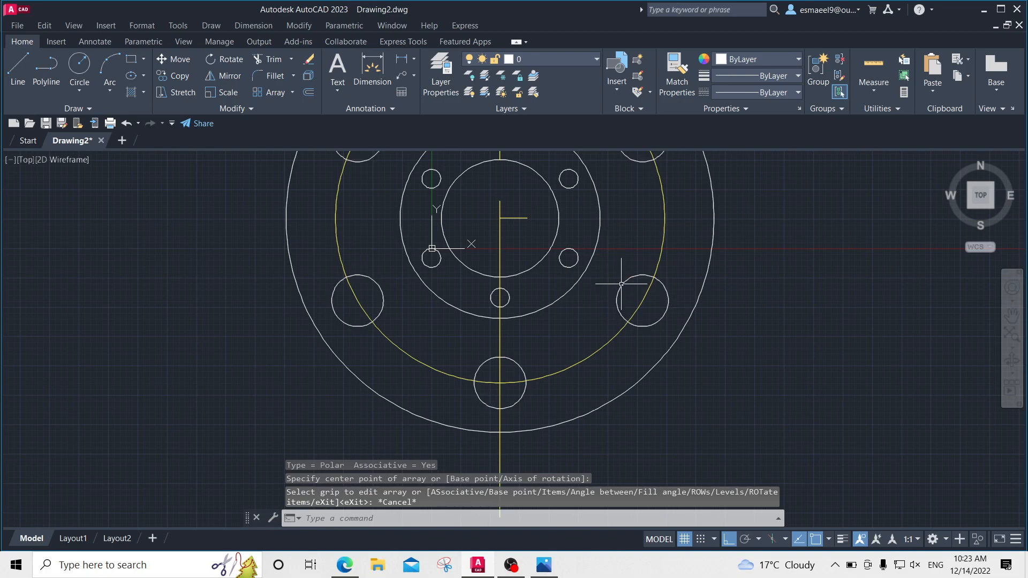
pyautogui.hotkey('ctrl', 'z')
# - Undo the polar array of the diameter 22 circle, and check the large hole spacing angles in the reference image
pyautogui.moveTo(576, 353); pyautogui.dragTo(555, 292, button='middle')
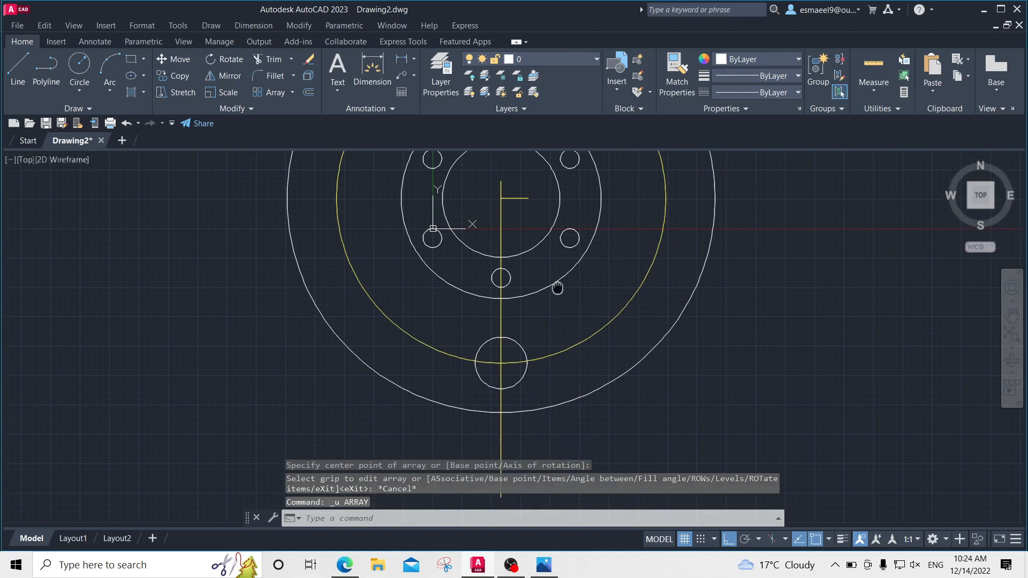
pyautogui.moveTo(553, 230); pyautogui.dragTo(497, 258, button='middle')
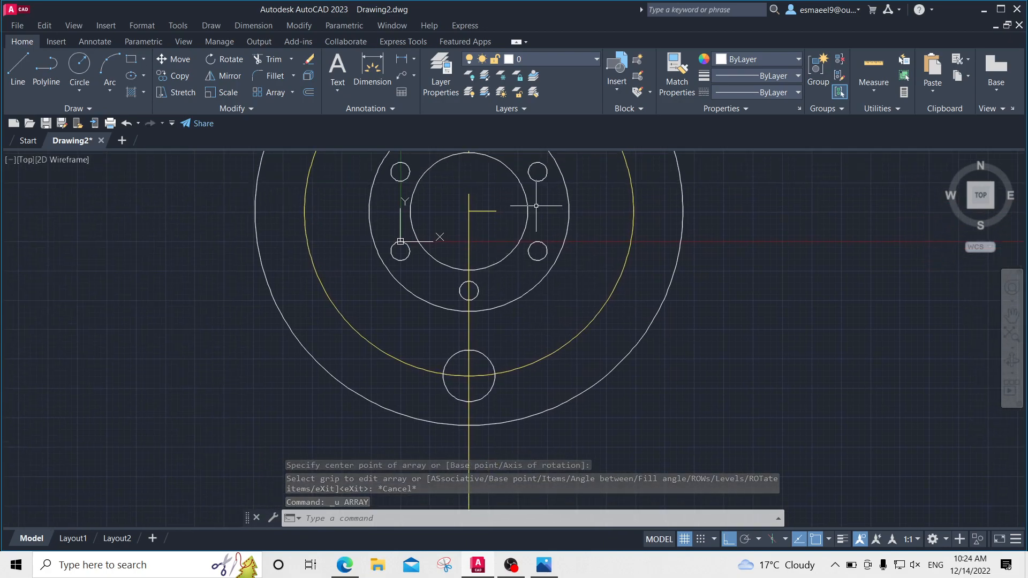
pyautogui.hotkey('alt', 'Tab')
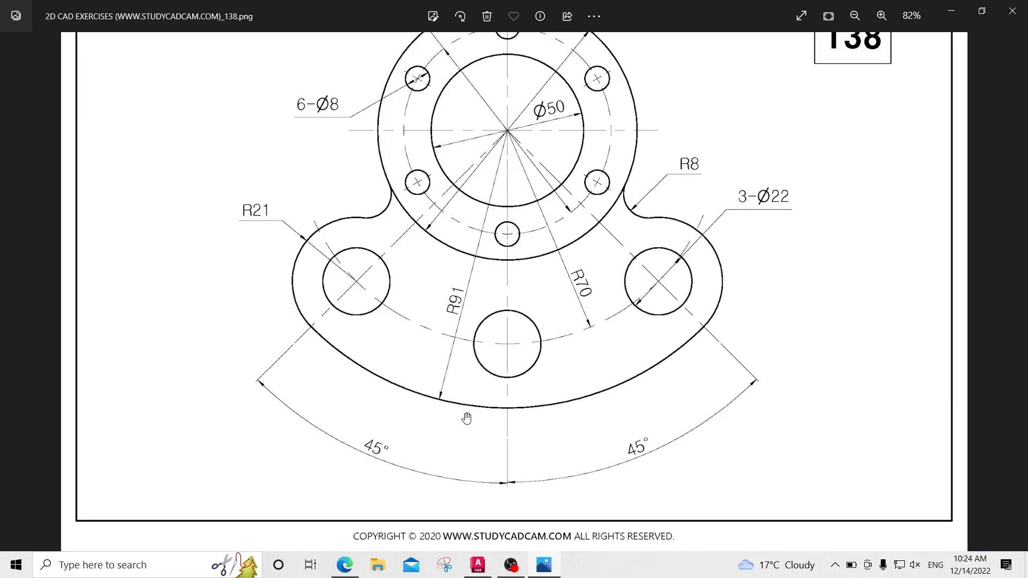
pyautogui.hotkey('alt', 'Tab')
# - With Ortho off, draw a line about 131 long from the common centre toward the lower right at 45 degrees below horizontal
pyautogui.moveTo(528, 335); pyautogui.dragTo(448, 325, button='middle')
pyautogui.write('l')
pyautogui.press('Return')
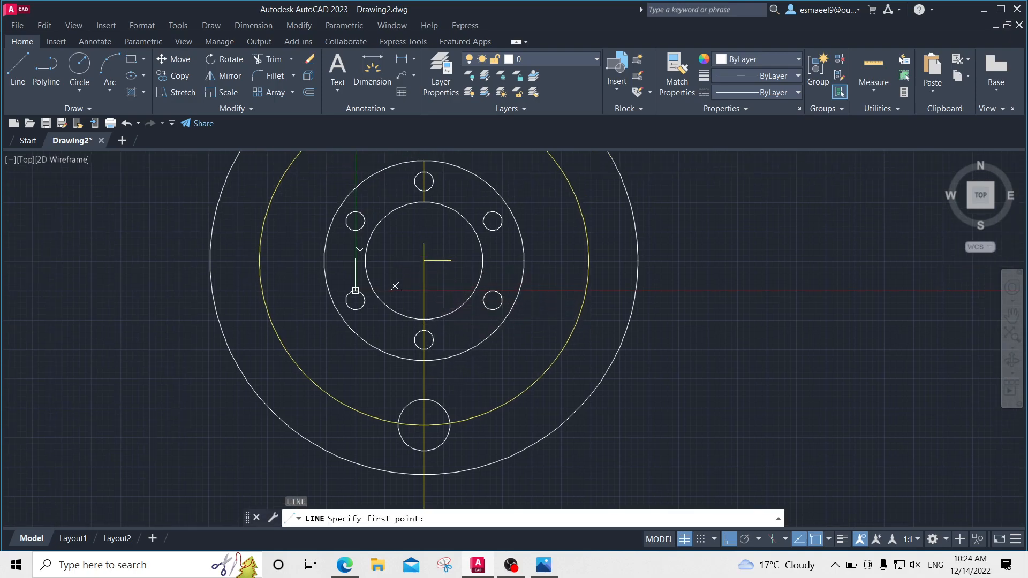
pyautogui.click(423, 261)
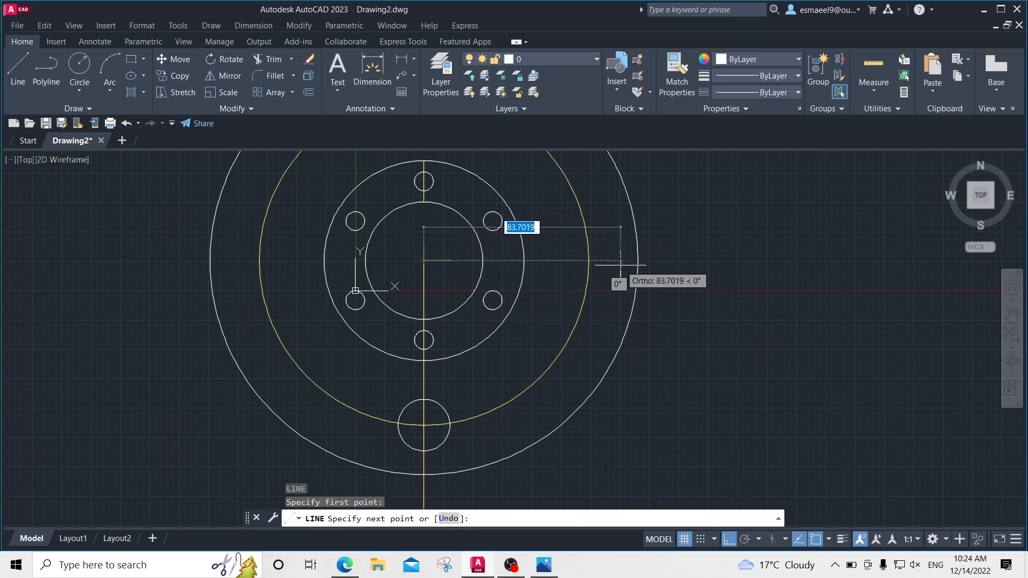
pyautogui.press('F8')
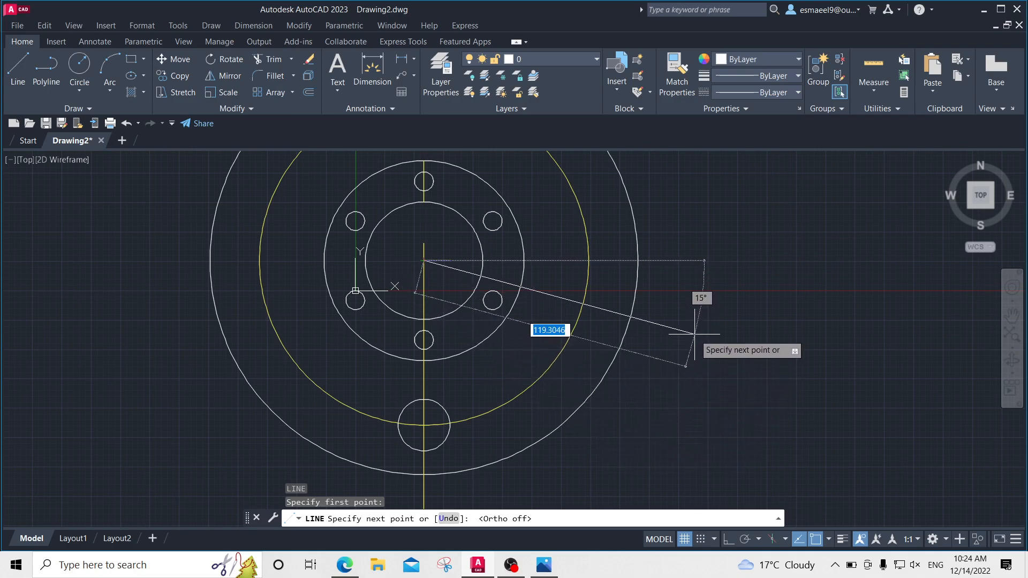
pyautogui.moveTo(640, 442)
pyautogui.mouseDown(button='middle')
pyautogui.moveTo(618, 417)
pyautogui.moveTo(613, 376)
pyautogui.mouseUp(button='middle')
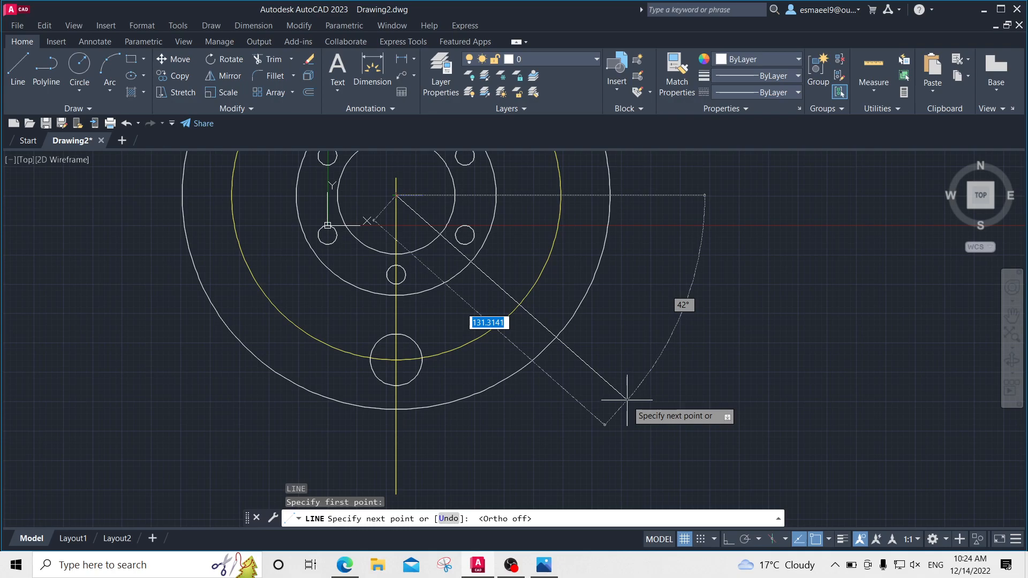
pyautogui.press('Tab')
pyautogui.write('45')
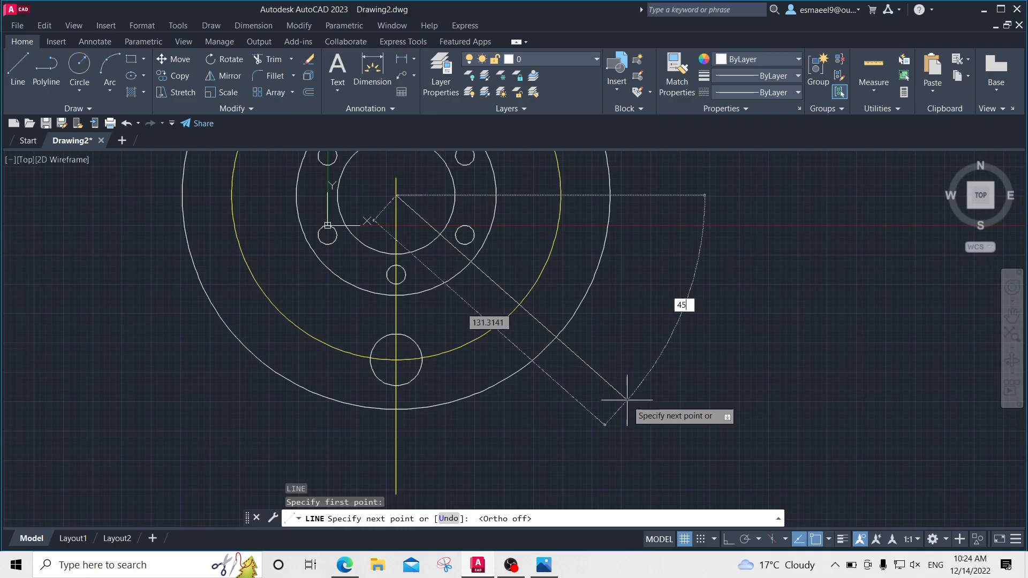
pyautogui.press('Return')
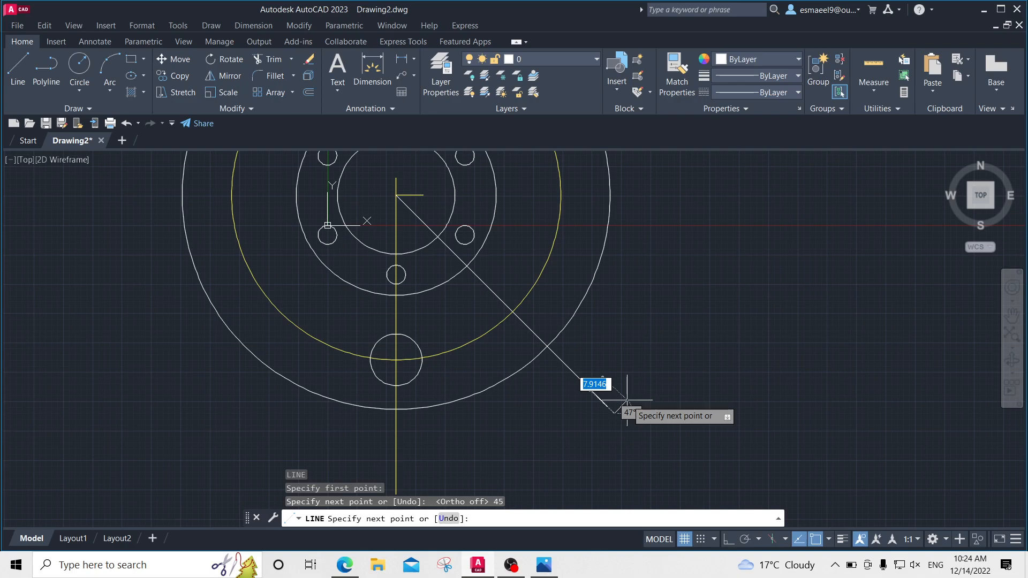
pyautogui.press('Escape')
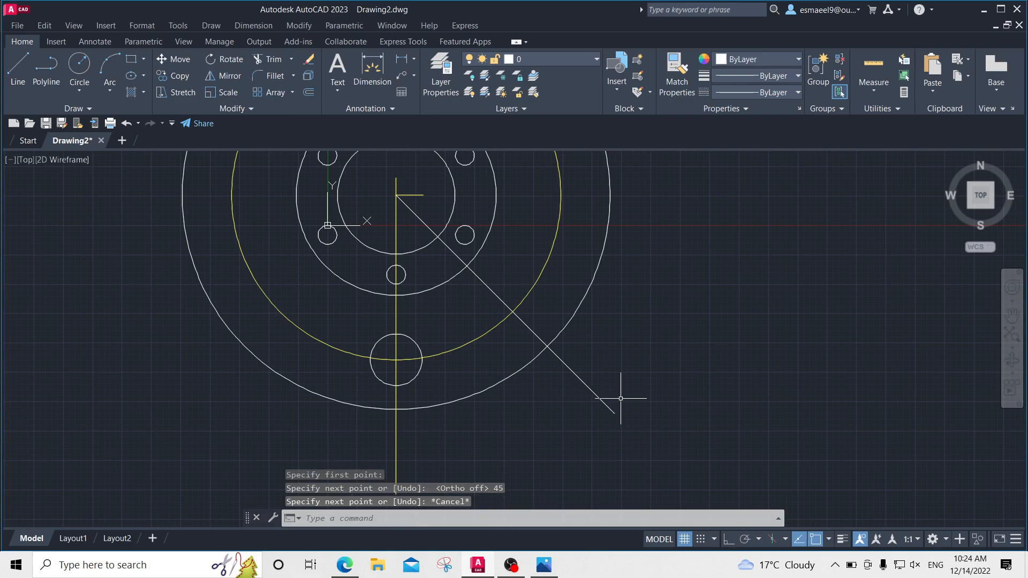
# - Mirror the 45-degree line about the vertical centreline, keeping the source line
pyautogui.moveTo(389, 324); pyautogui.dragTo(440, 318, button='middle')
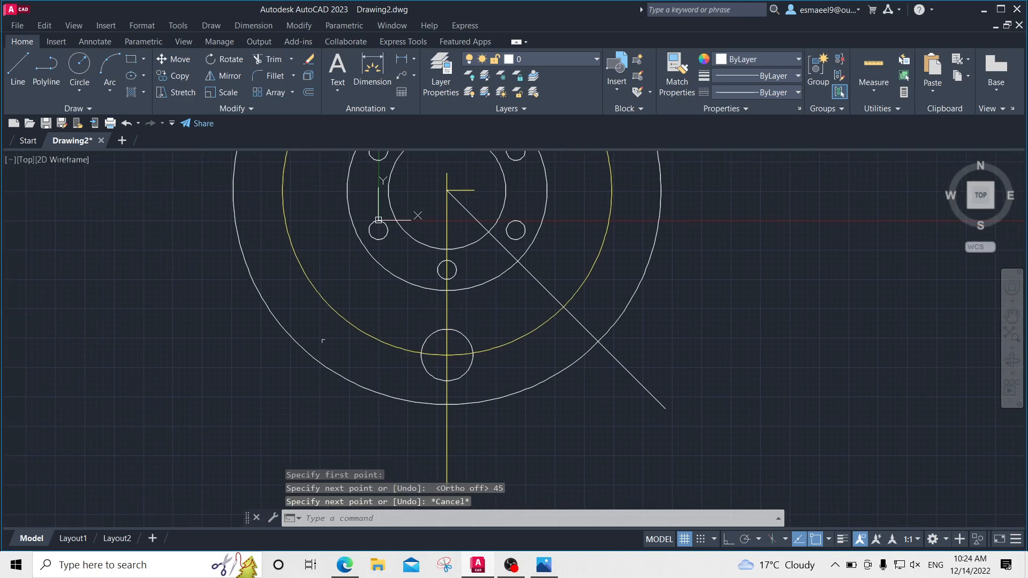
pyautogui.click(730, 367)
pyautogui.click(602, 463)
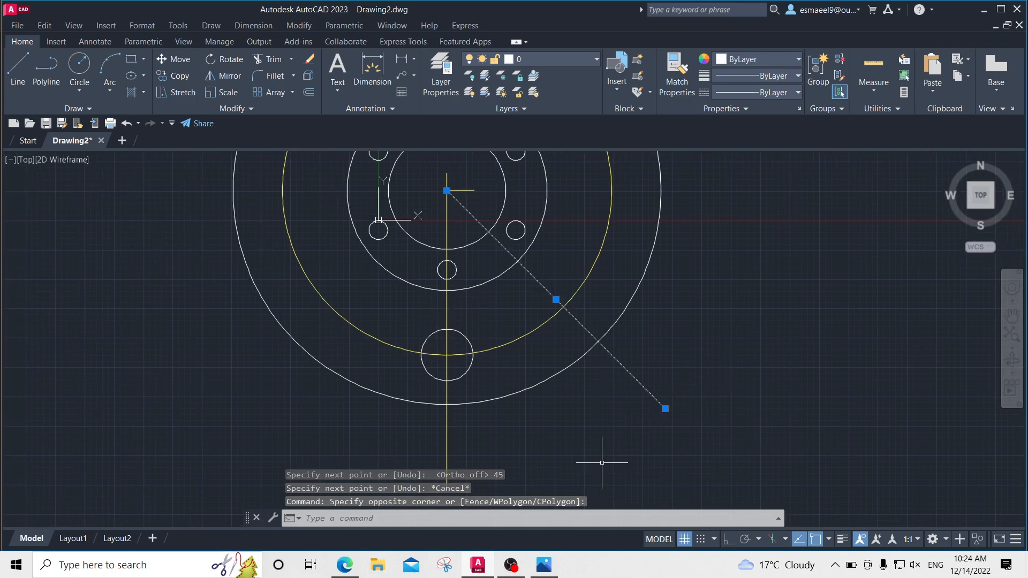
pyautogui.press('Escape')
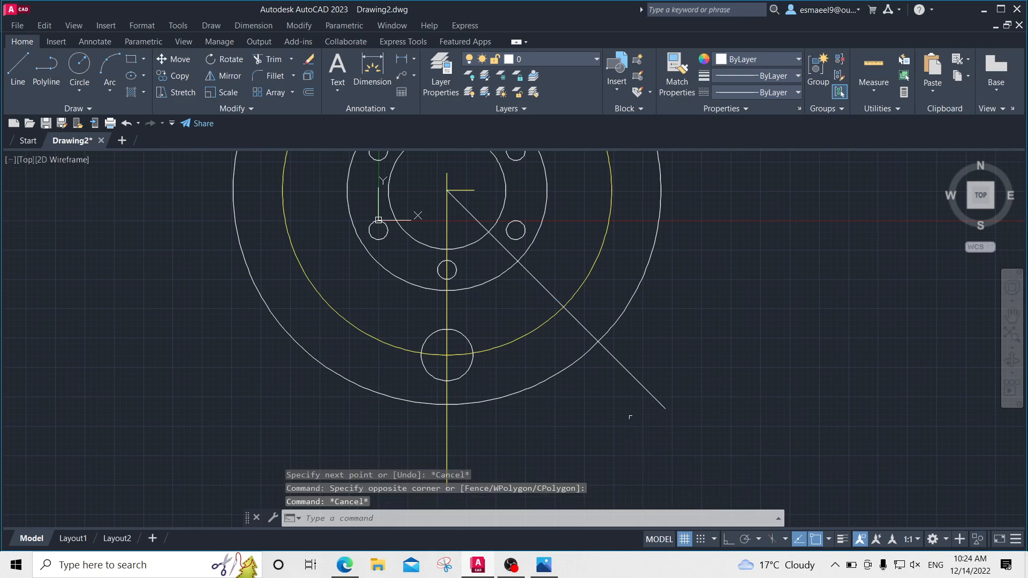
pyautogui.click(637, 403)
pyautogui.press('Escape')
pyautogui.write('mi')
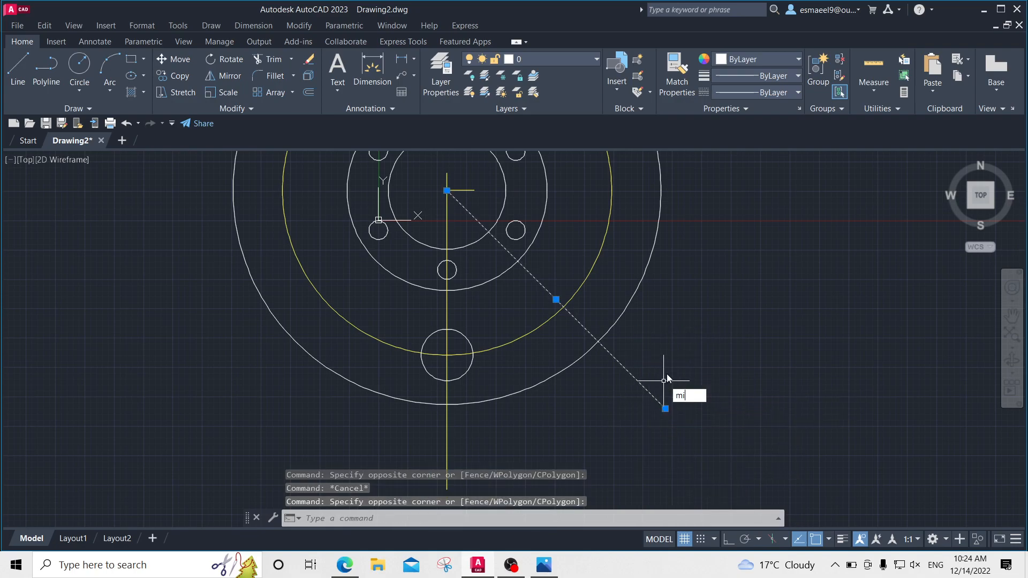
pyautogui.press('Return')
pyautogui.click(446, 347)
pyautogui.moveTo(441, 505); pyautogui.dragTo(456, 403, button='middle')
pyautogui.click(464, 394)
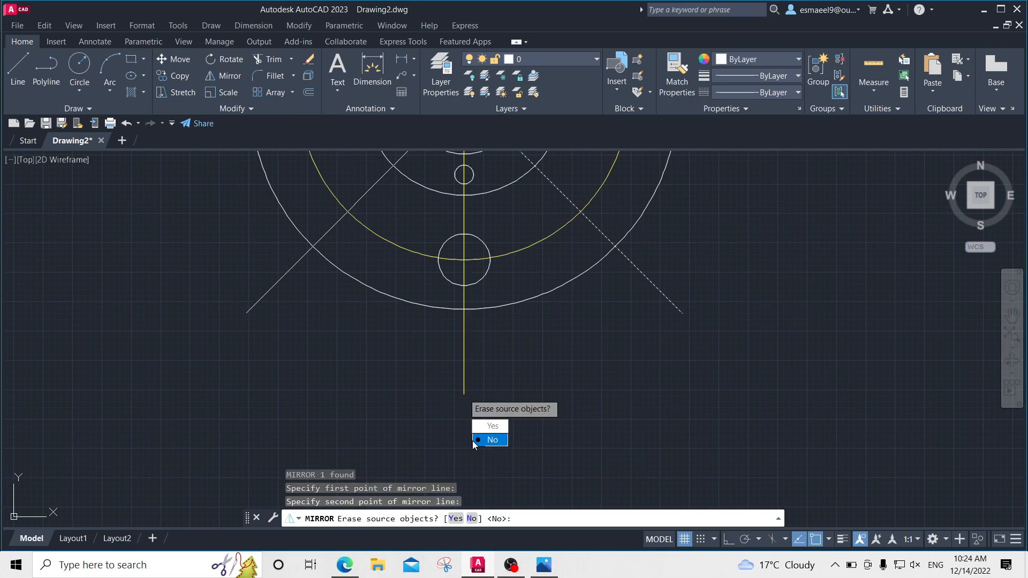
pyautogui.click(474, 441)
pyautogui.moveTo(508, 279); pyautogui.dragTo(542, 371, button='middle')
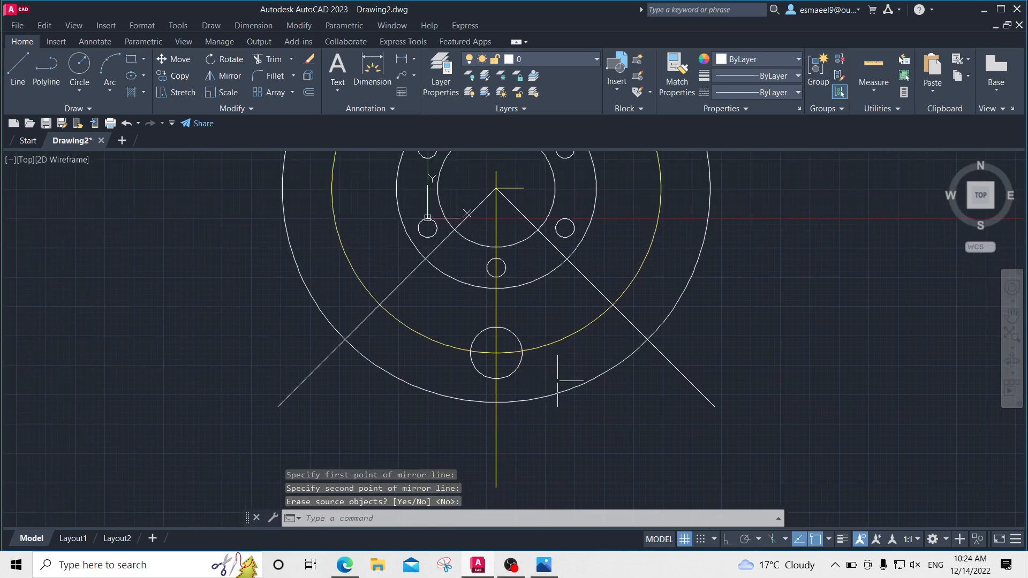
# - Copy the diameter 22 circle from its centre to both intersections of the 45-degree lines with the yellow radius 70 circle
pyautogui.scroll(2, 514, 341)
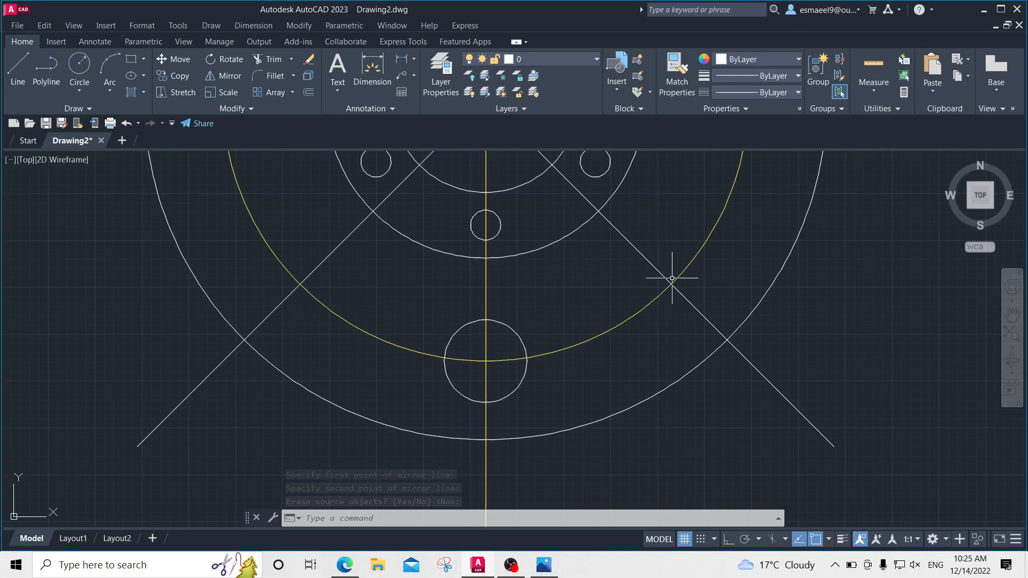
pyautogui.hotkey('alt', 'Tab')
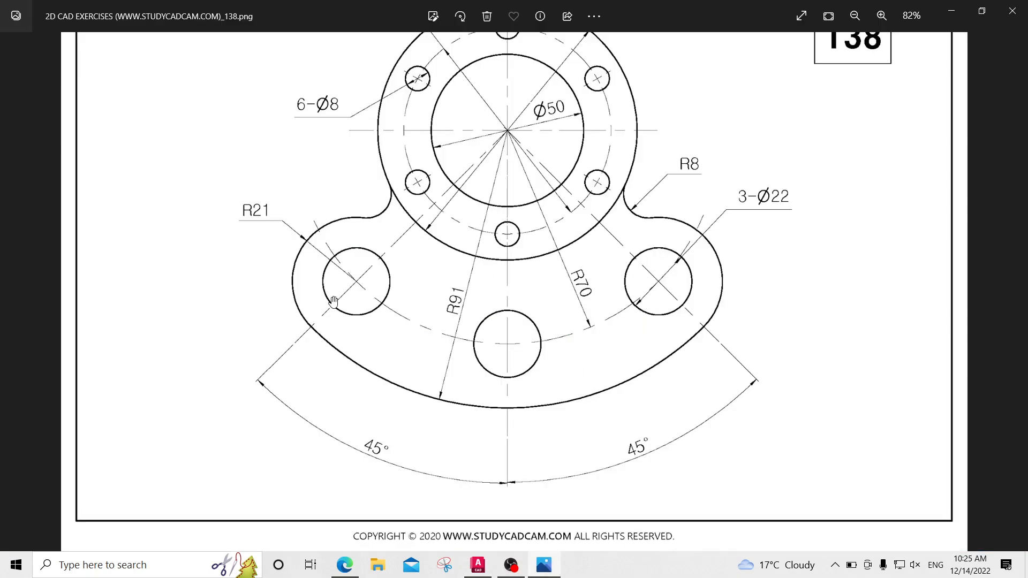
pyautogui.hotkey('alt', 'Tab')
pyautogui.click(501, 323)
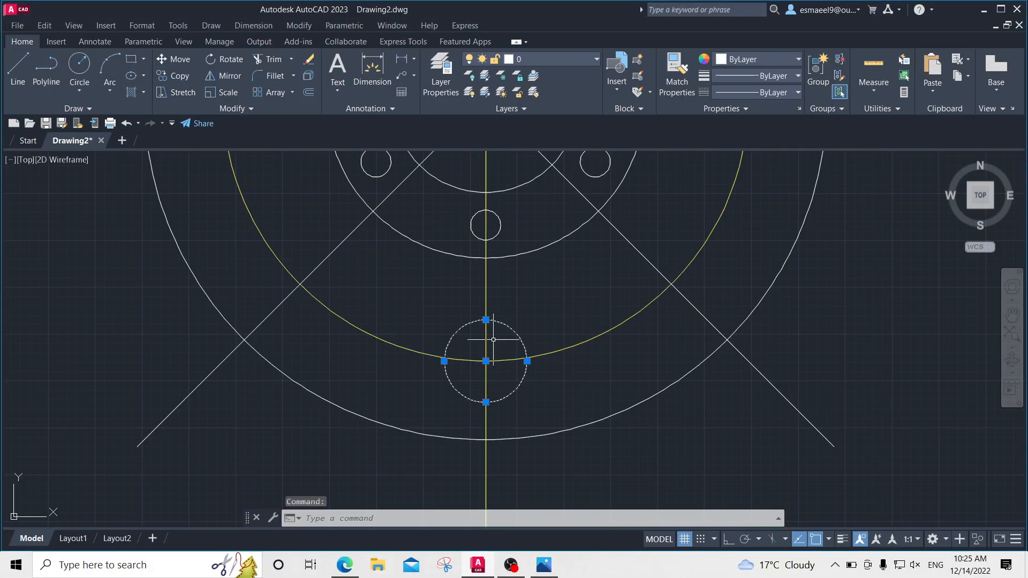
pyautogui.write('co')
pyautogui.press('Return')
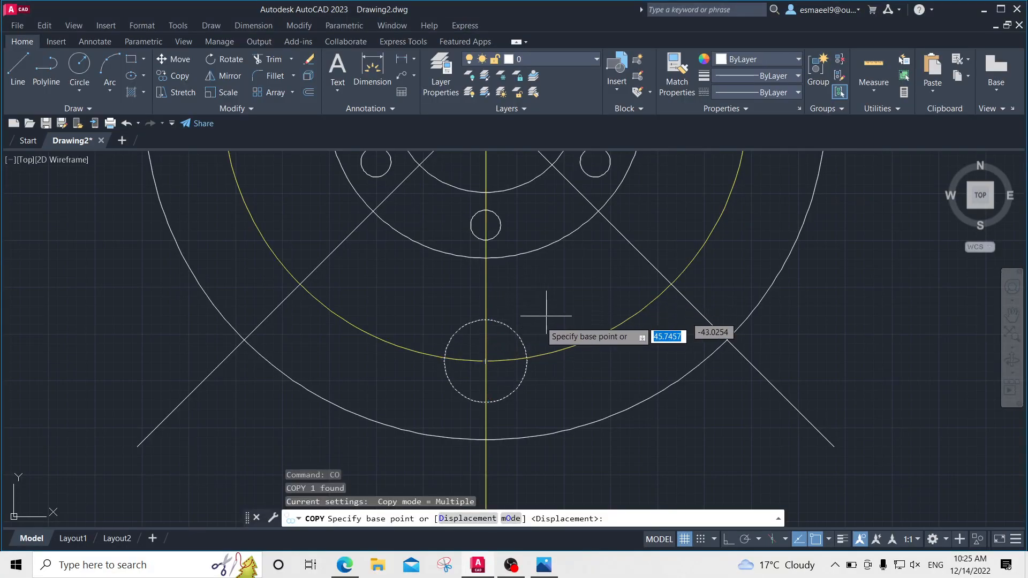
pyautogui.click(486, 360)
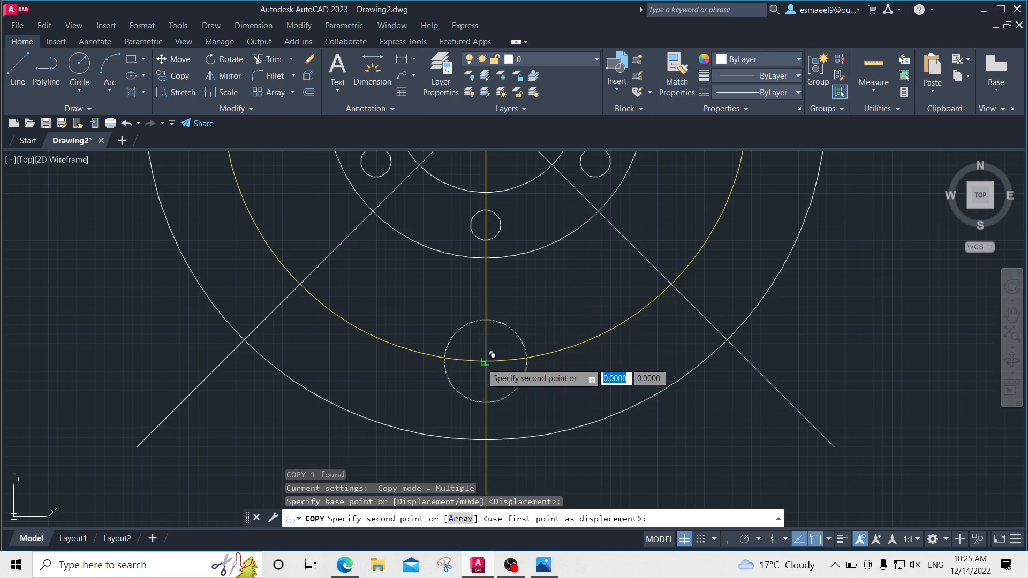
pyautogui.click(671, 284)
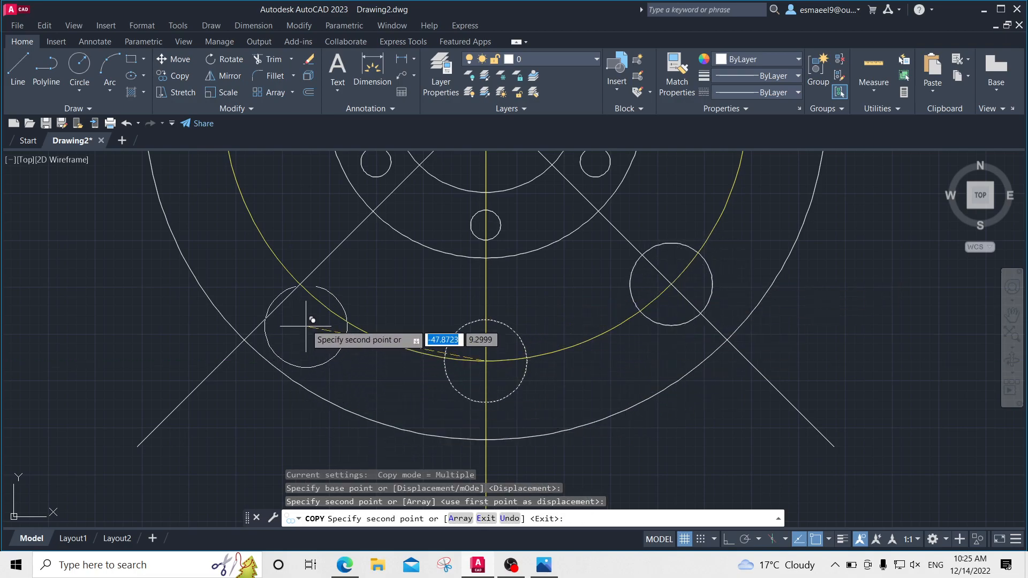
pyautogui.click(299, 284)
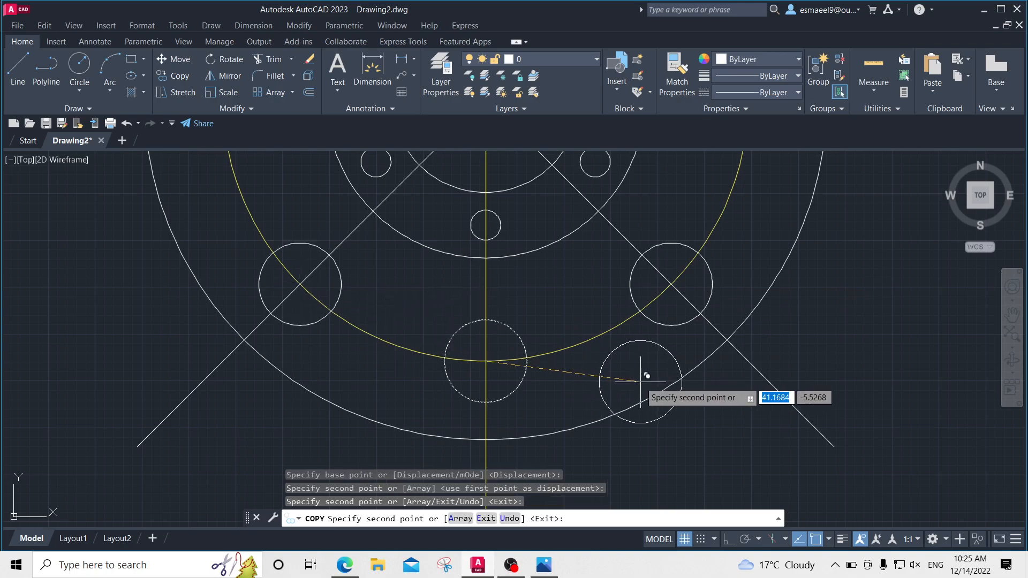
pyautogui.press('Escape')
# - Change the colour of both 45-degree lines to yellow 244,238,81
pyautogui.moveTo(595, 367); pyautogui.dragTo(637, 357, button='middle')
pyautogui.click(897, 370)
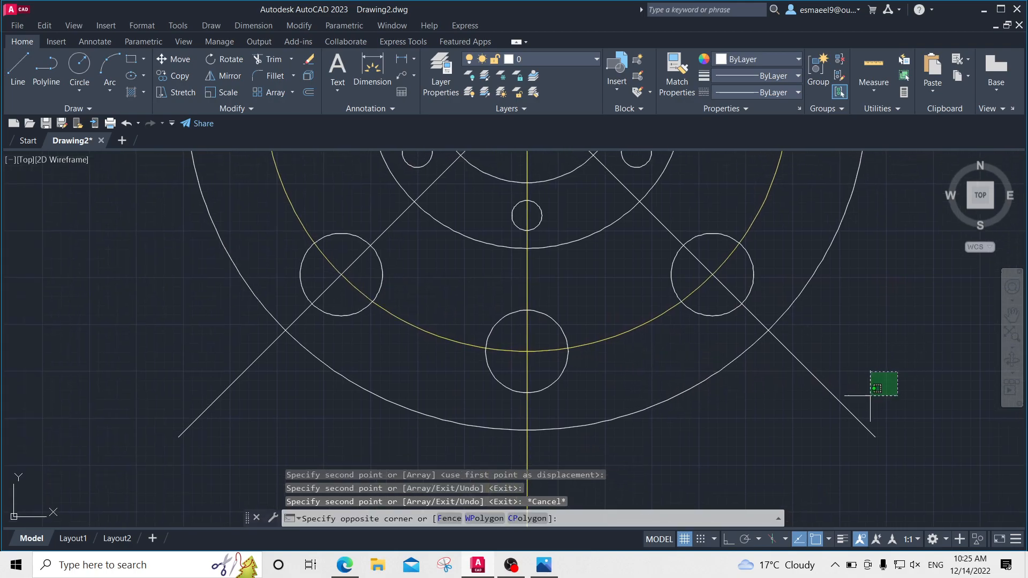
pyautogui.click(833, 418)
pyautogui.click(272, 433)
pyautogui.click(206, 384)
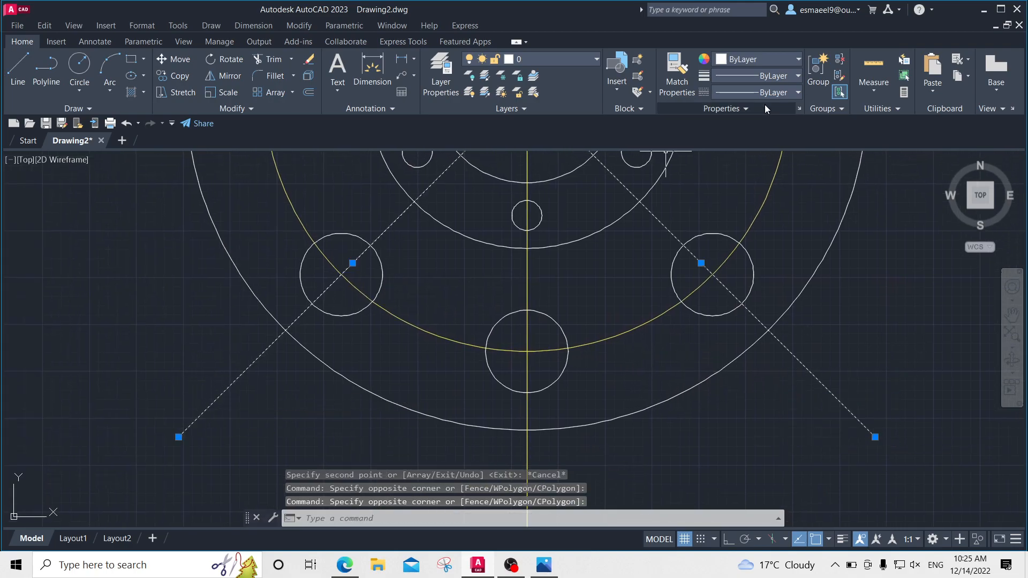
pyautogui.click(773, 57)
pyautogui.click(732, 134)
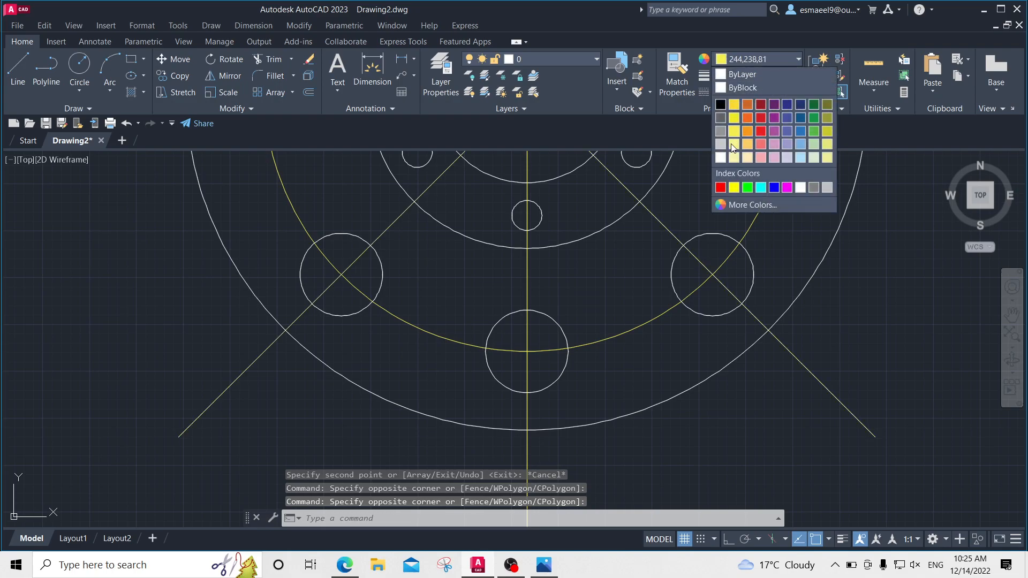
pyautogui.press('Escape')
# - Check the lobe radius in the reference image, and draw a radius 21 circle in AutoCAD centred on the lower-left diameter 22 hole
pyautogui.moveTo(648, 231); pyautogui.dragTo(621, 340, button='middle')
pyautogui.scroll(-2, 621, 340)
pyautogui.hotkey('alt', 'Tab')
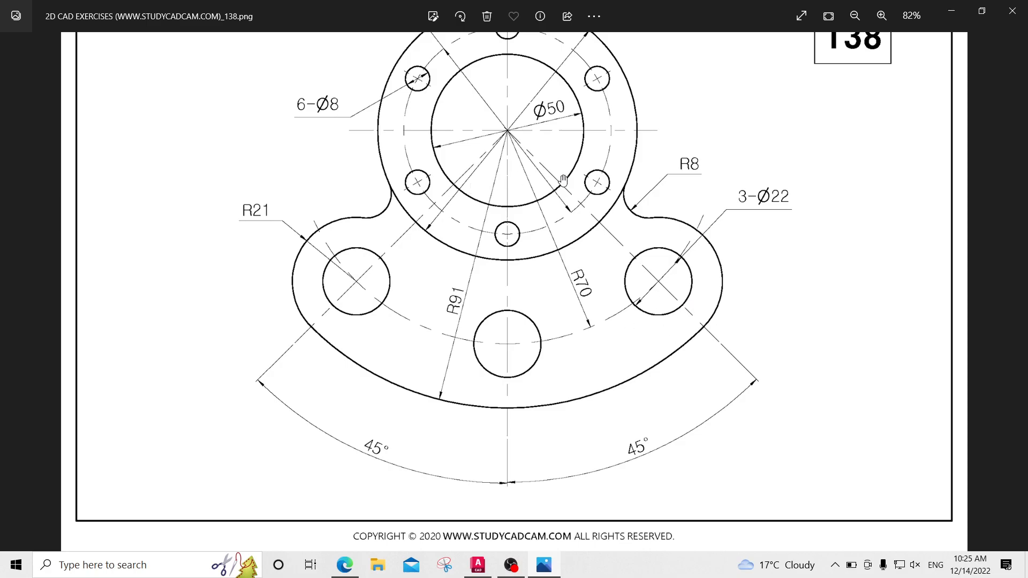
pyautogui.scroll(1, 749, 243)
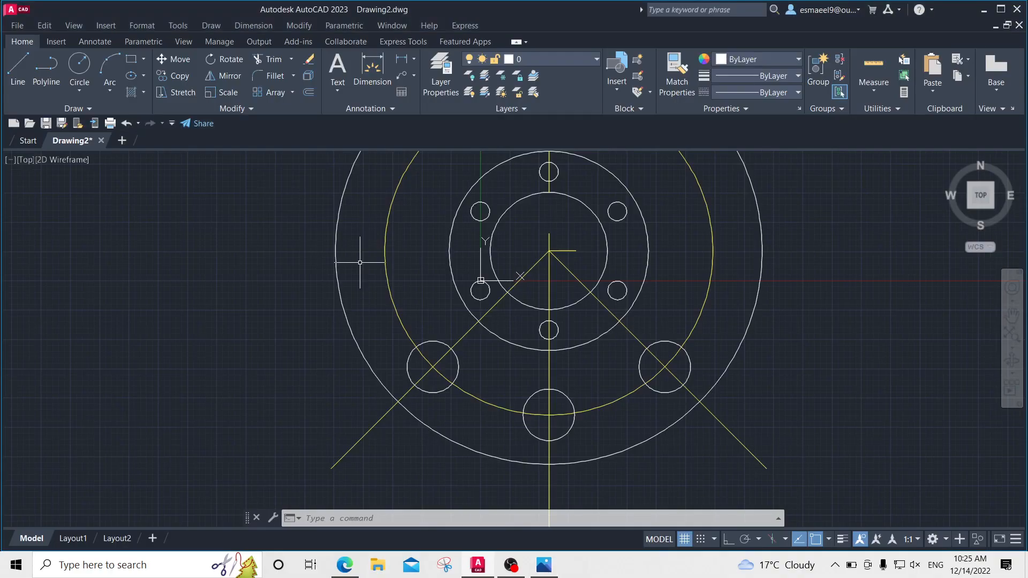
pyautogui.scroll(2, 489, 275)
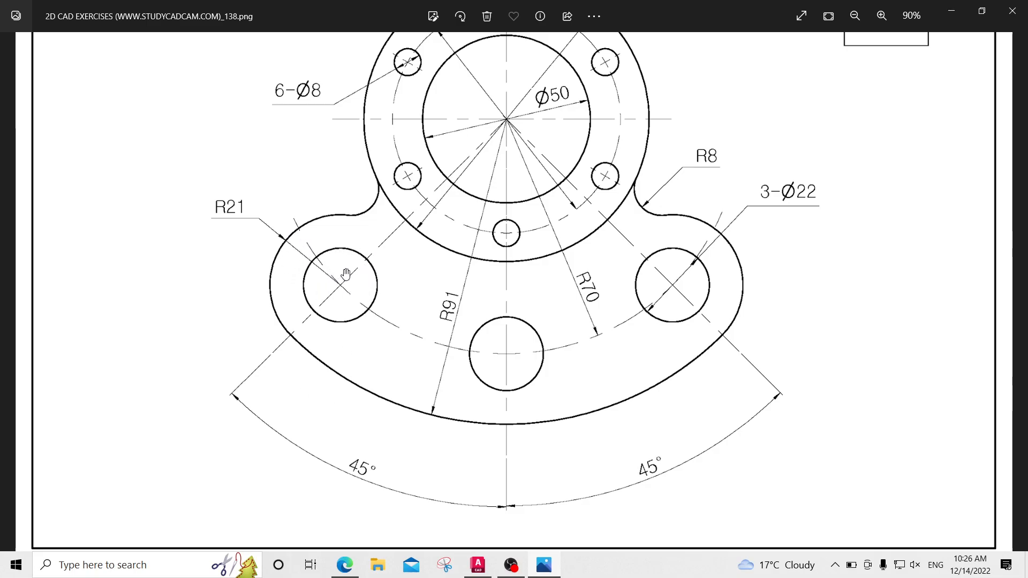
pyautogui.hotkey('alt', 'Tab')
pyautogui.scroll(2, 499, 370)
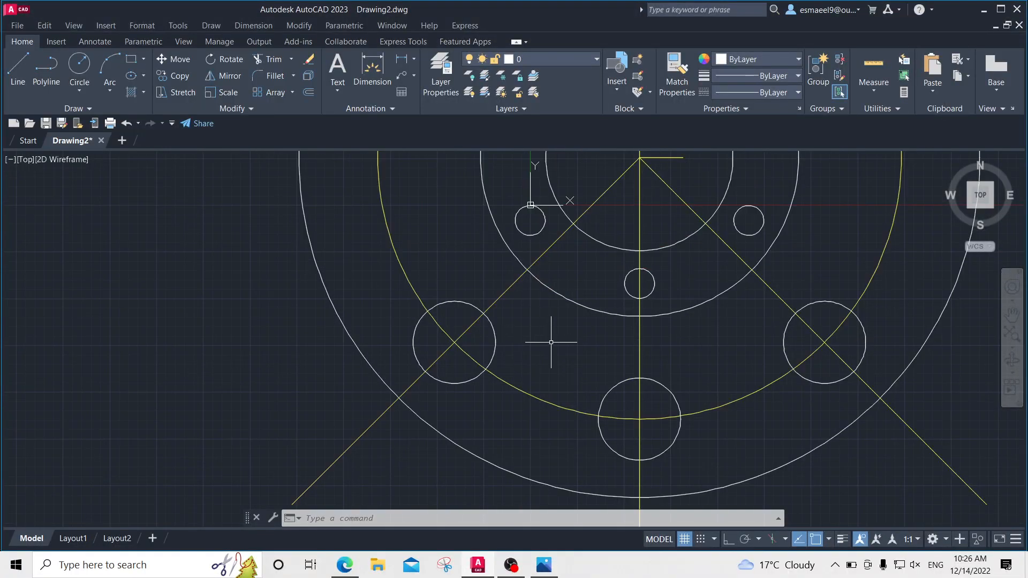
pyautogui.write('c')
pyautogui.press('Return')
pyautogui.click(454, 342)
pyautogui.write('22')
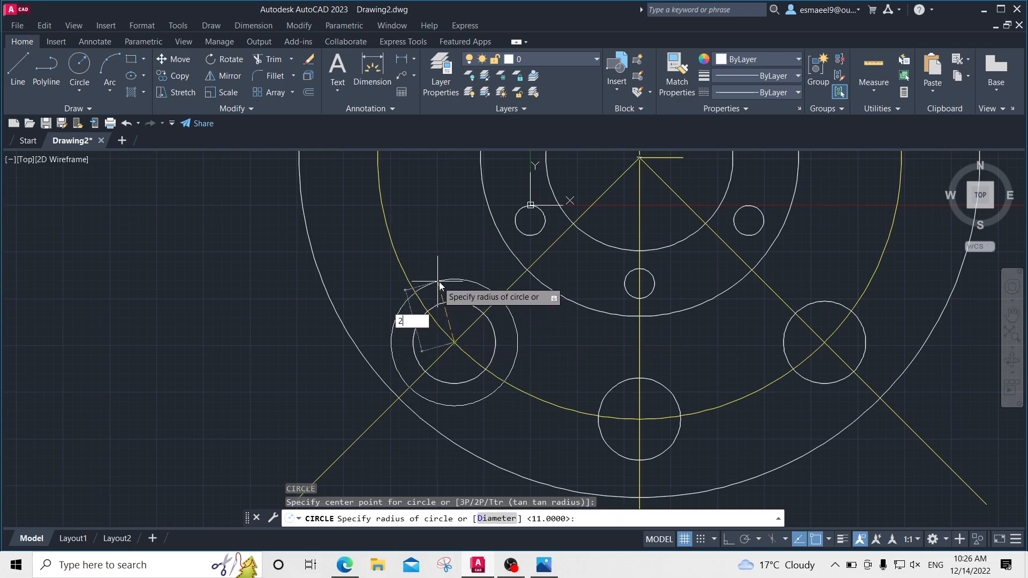
pyautogui.press('Return')
# - Compare the lower-left lobe with the reference image, and check the fillet radius where the lobe meets the central flange circle
pyautogui.hotkey('alt', 'Tab')
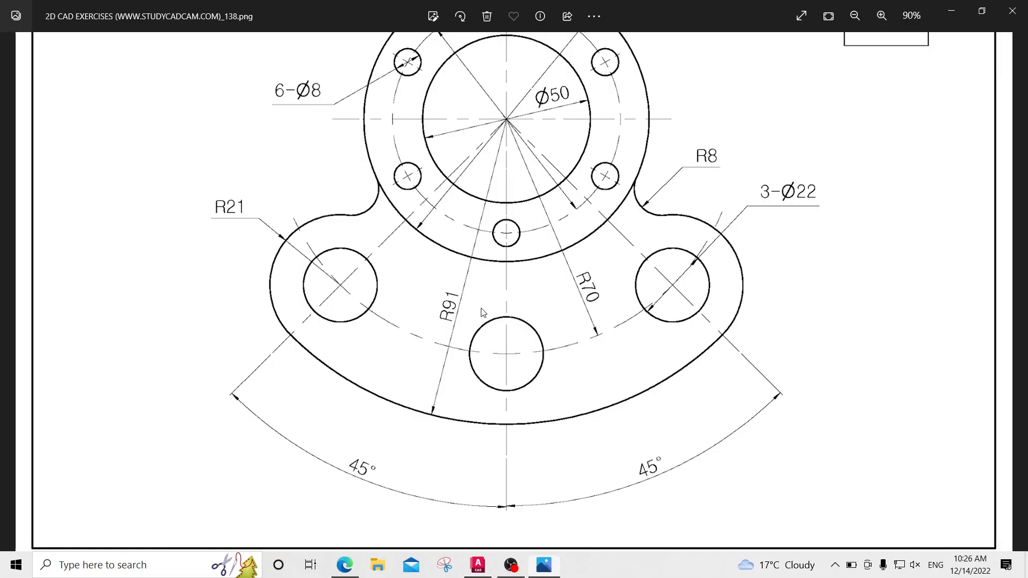
pyautogui.hotkey('alt', 'Tab')
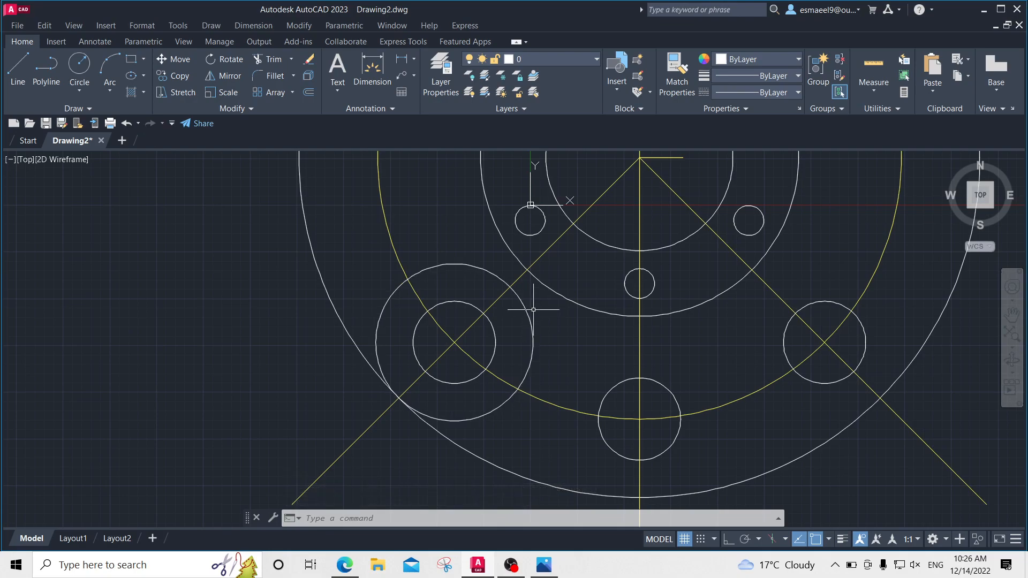
pyautogui.scroll(2, 530, 235)
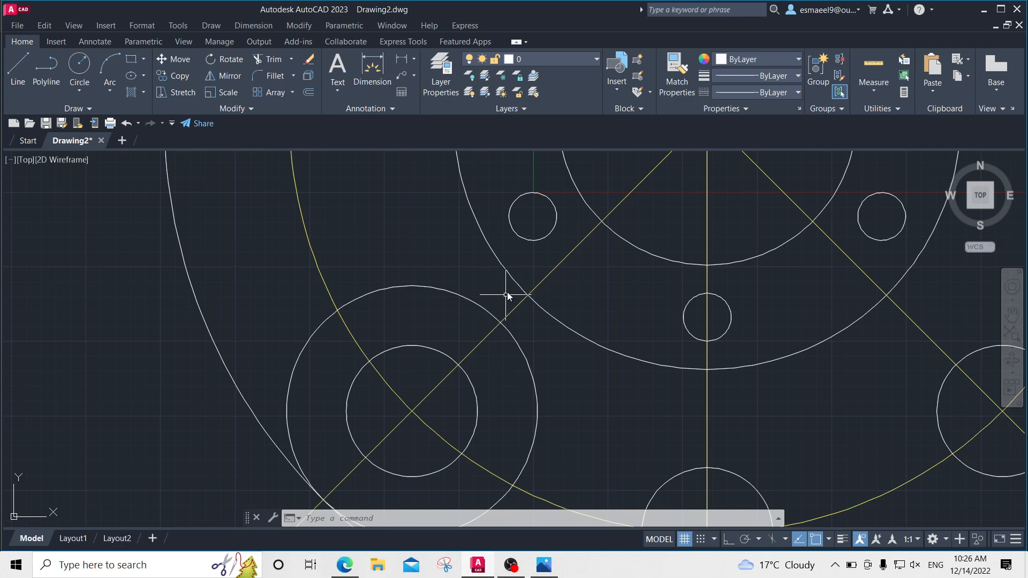
pyautogui.hotkey('alt', 'Tab')
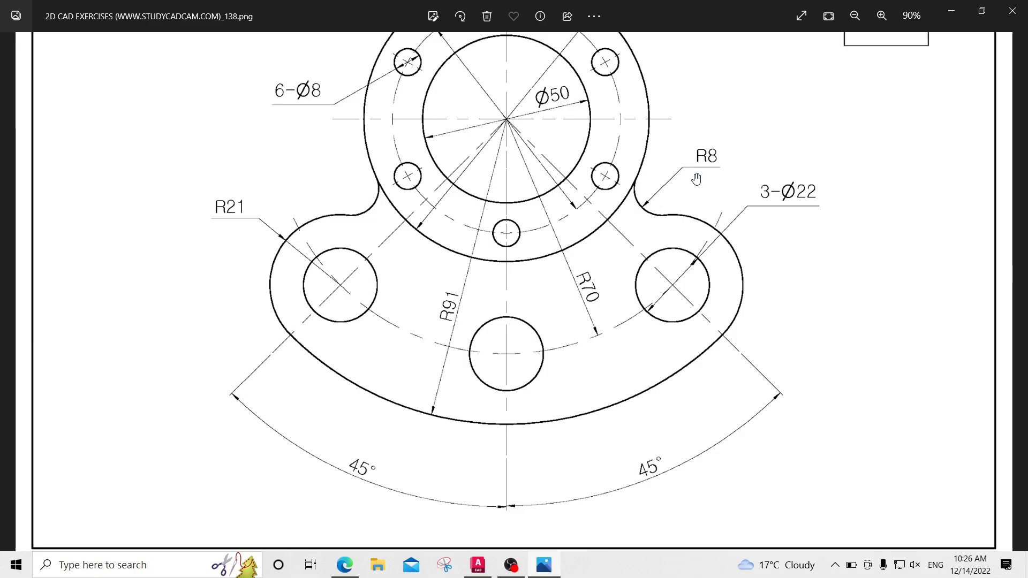
# - Draw a radius 8 circle tangent to the lower-left radius 21 lobe circle and the outer circle of the central flange
pyautogui.hotkey('alt', 'Tab')
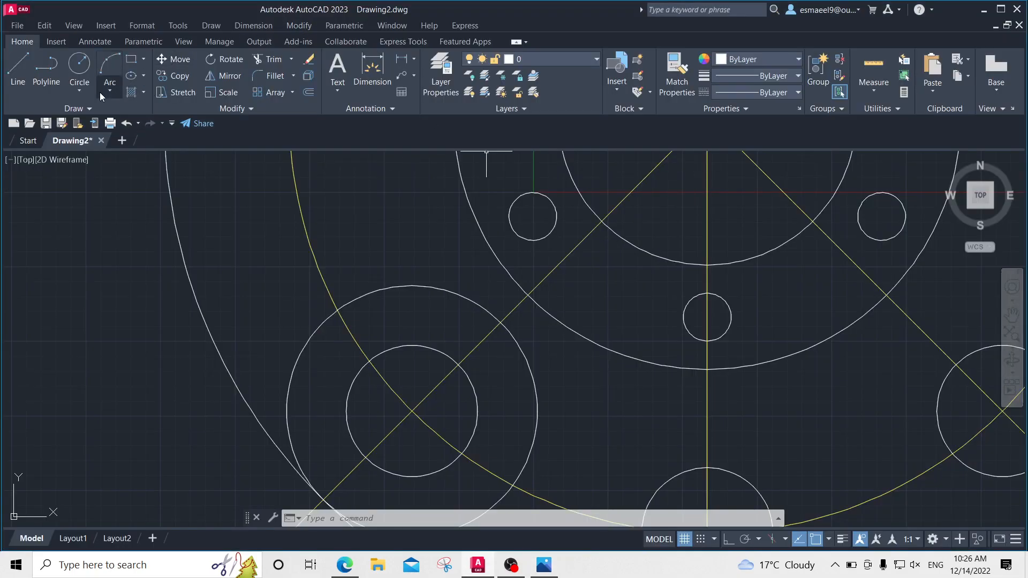
pyautogui.click(81, 92)
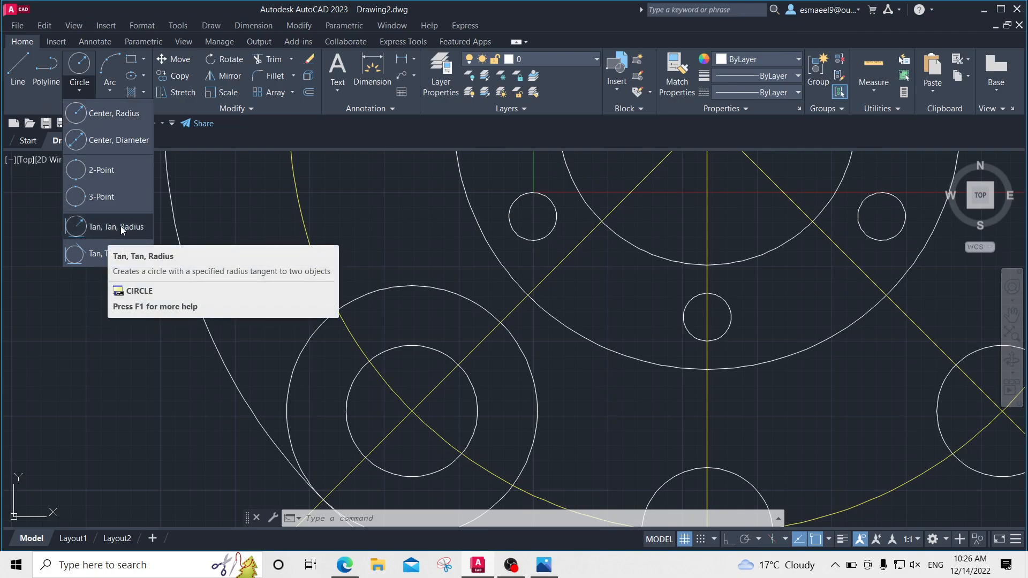
pyautogui.hotkey('alt', 'Tab')
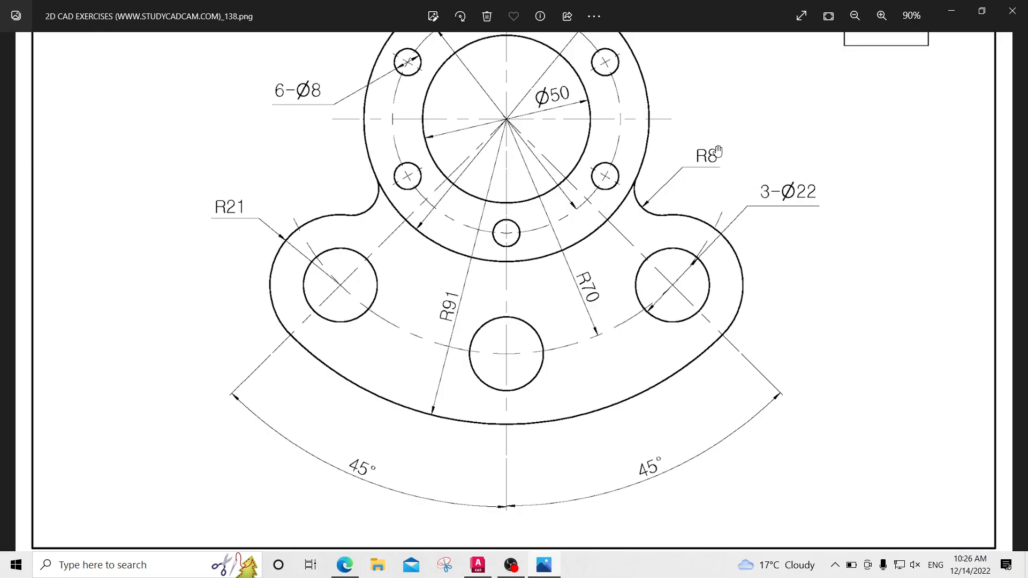
pyautogui.hotkey('alt', 'Tab')
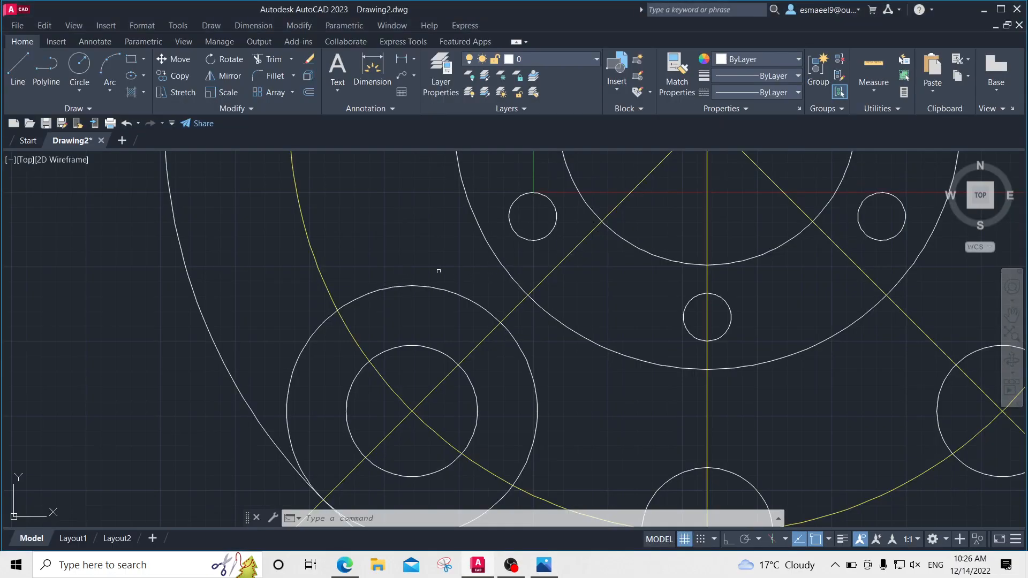
pyautogui.click(79, 90)
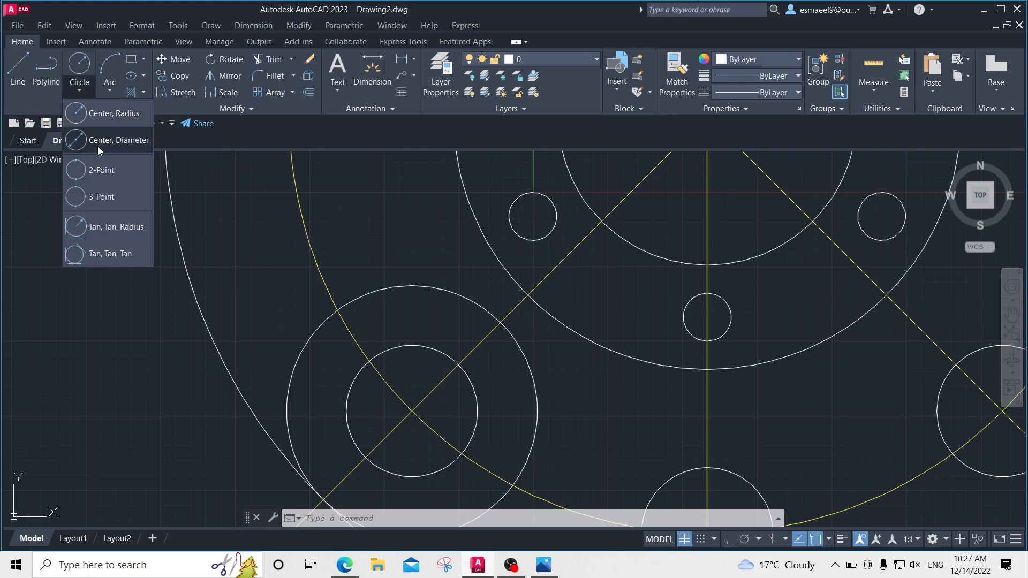
pyautogui.click(122, 227)
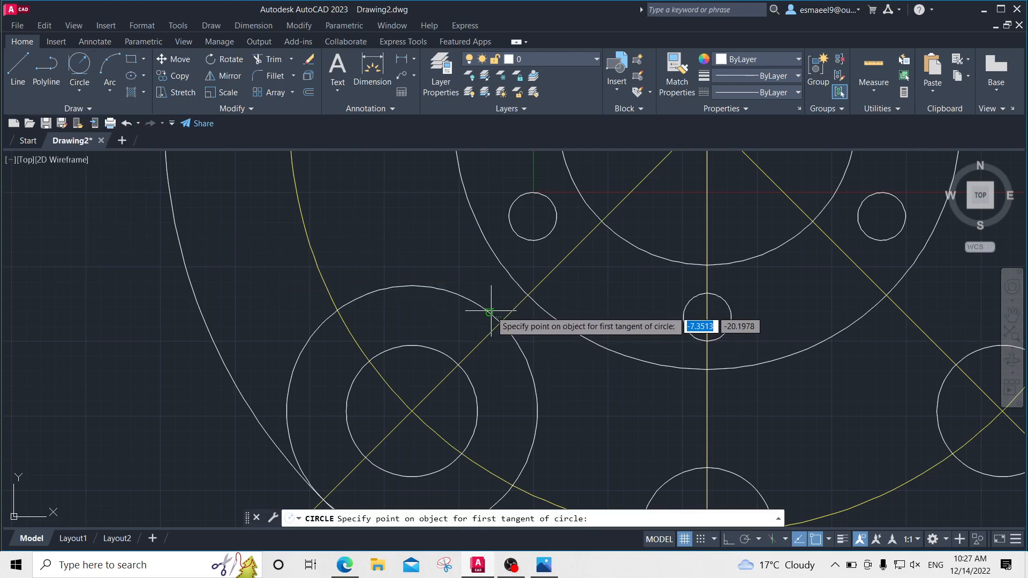
pyautogui.click(482, 304)
pyautogui.click(510, 272)
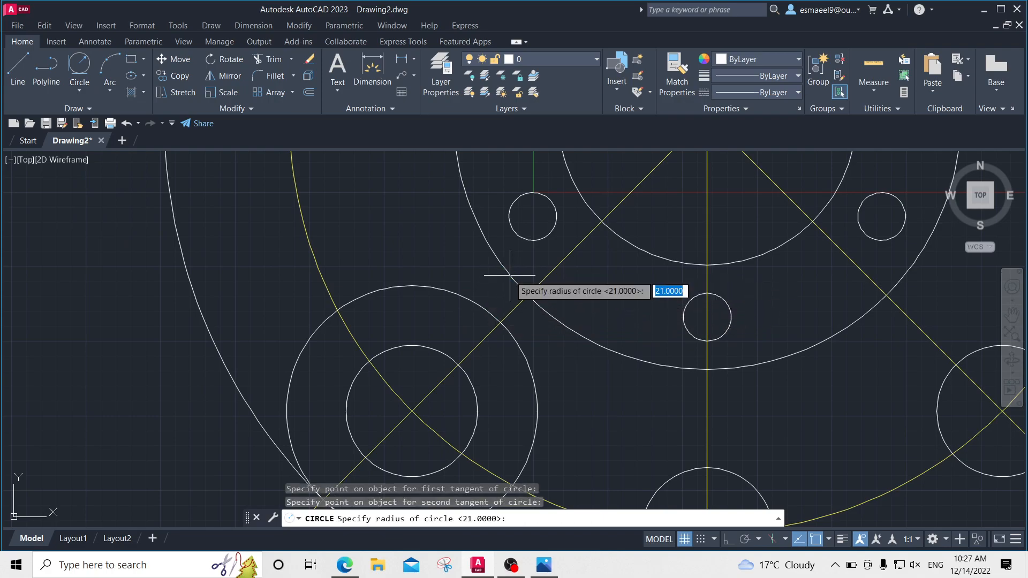
pyautogui.write('8')
pyautogui.press('Return')
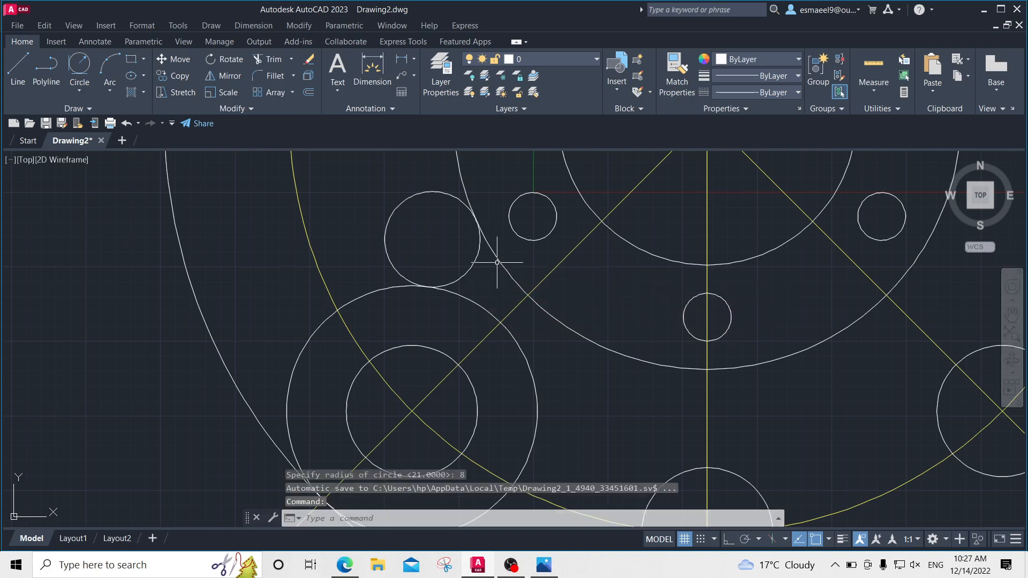
# - Check the fillet shape in the reference image, and trim the radius 8 circle in AutoCAD to the concave arc between lobe and flange
pyautogui.moveTo(539, 303); pyautogui.dragTo(666, 363, button='middle')
pyautogui.hotkey('alt', 'Tab')
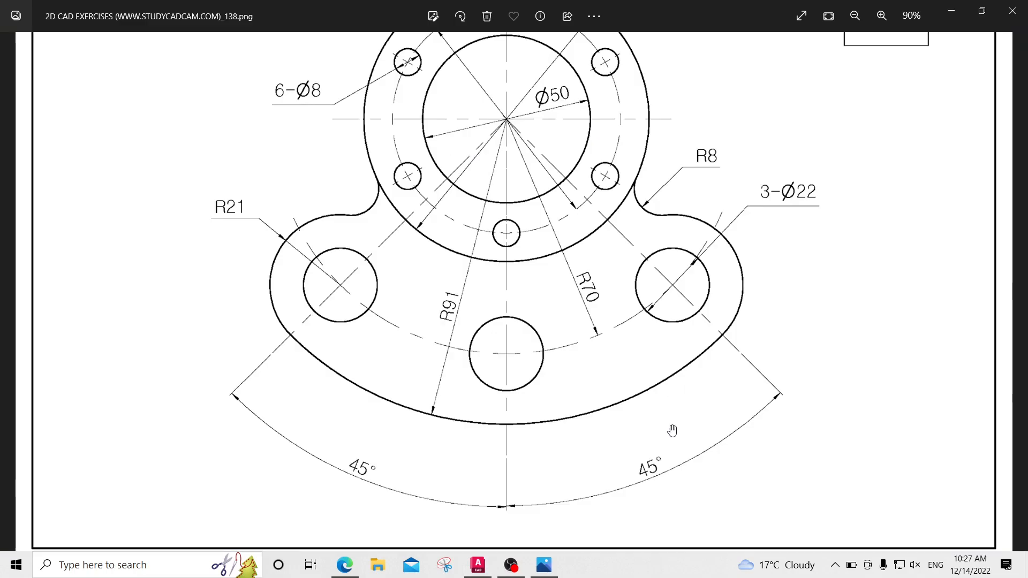
pyautogui.hotkey('alt', 'Tab')
pyautogui.moveTo(481, 275); pyautogui.dragTo(567, 315, button='middle')
pyautogui.scroll(-2, 567, 314)
pyautogui.moveTo(658, 365)
pyautogui.mouseDown(button='middle')
pyautogui.moveTo(656, 340)
pyautogui.moveTo(594, 228)
pyautogui.moveTo(564, 248)
pyautogui.mouseUp(button='middle')
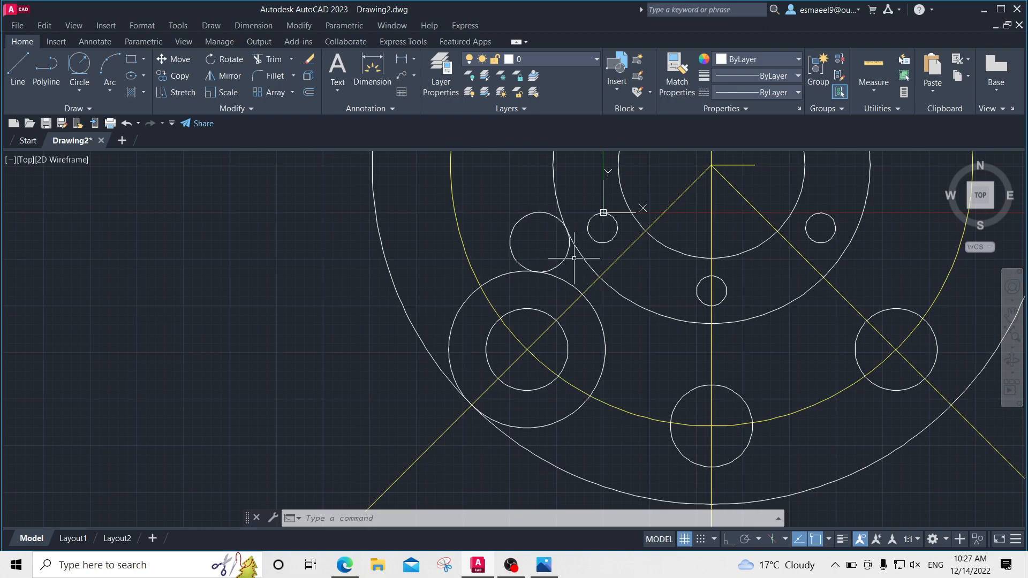
pyautogui.scroll(-4, 574, 259)
pyautogui.scroll(6, 556, 289)
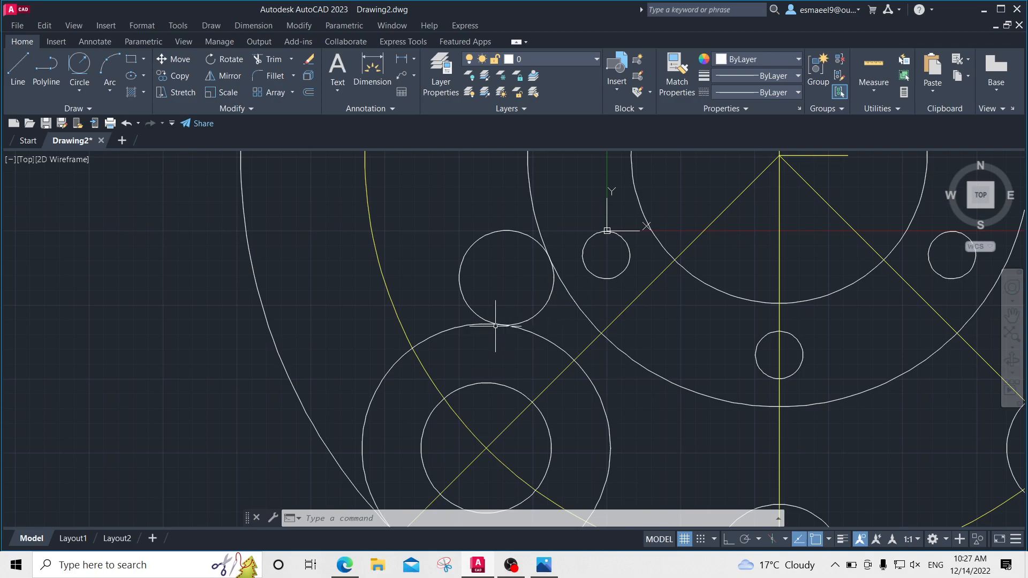
pyautogui.write('tr')
pyautogui.press('Return')
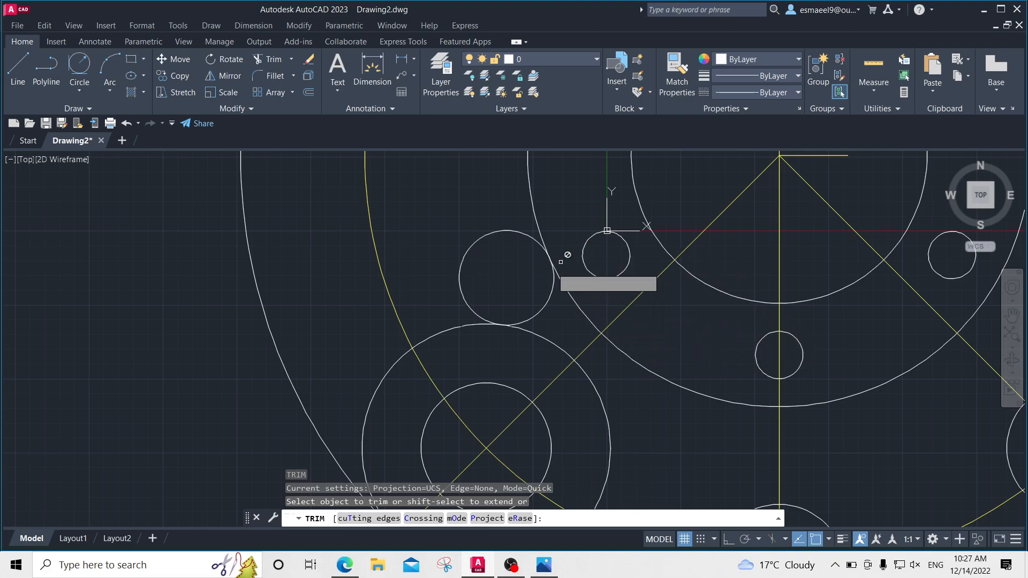
pyautogui.click(493, 231)
# - Trim away the inner side of the radius 21 lobe circle from the fillet arc round to the radius 91 circle
pyautogui.click(543, 337)
pyautogui.moveTo(528, 358); pyautogui.dragTo(555, 265, button='middle')
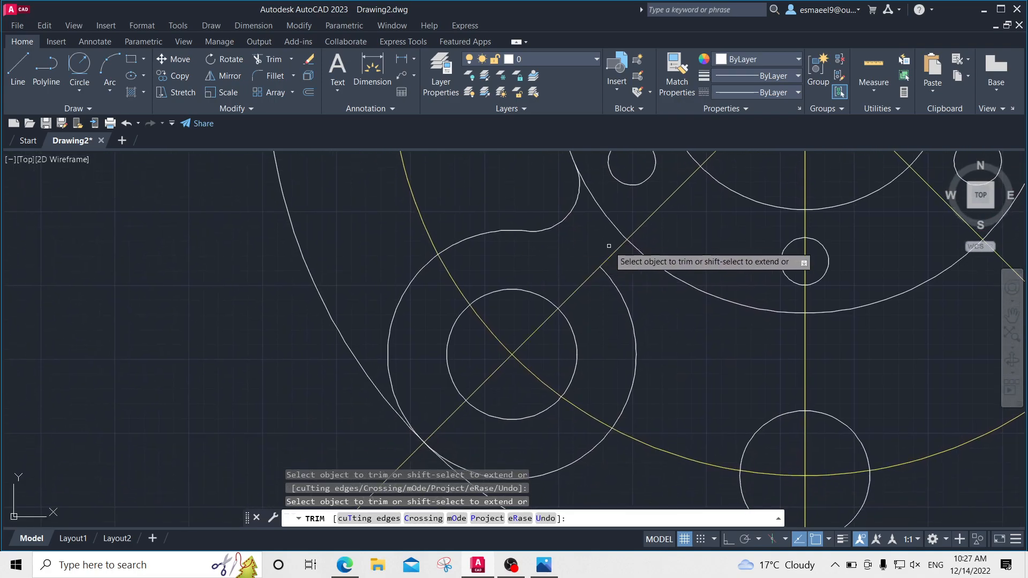
pyautogui.click(631, 326)
pyautogui.moveTo(578, 450); pyautogui.dragTo(621, 333, button='middle')
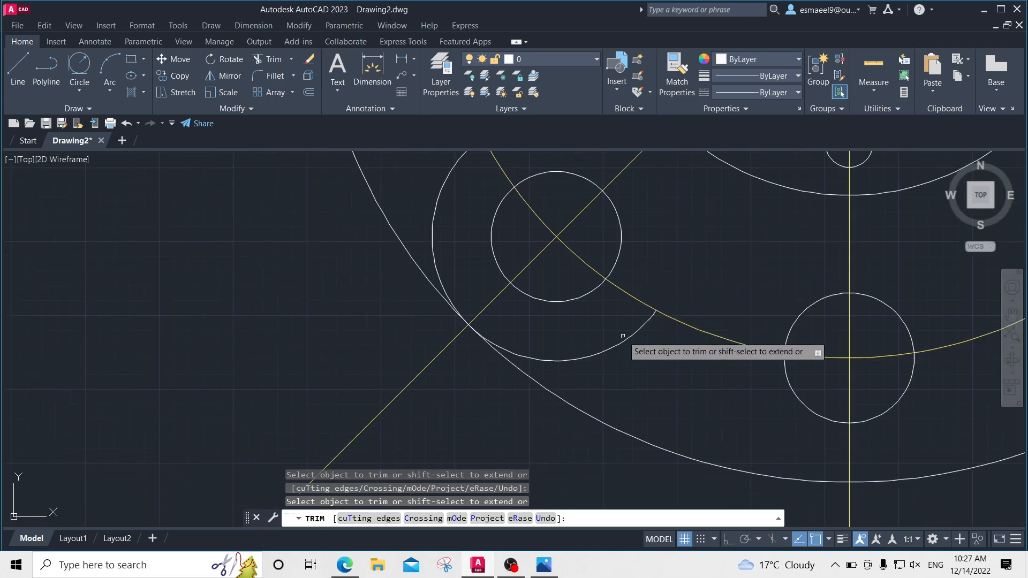
pyautogui.click(616, 344)
pyautogui.scroll(-5, 597, 348)
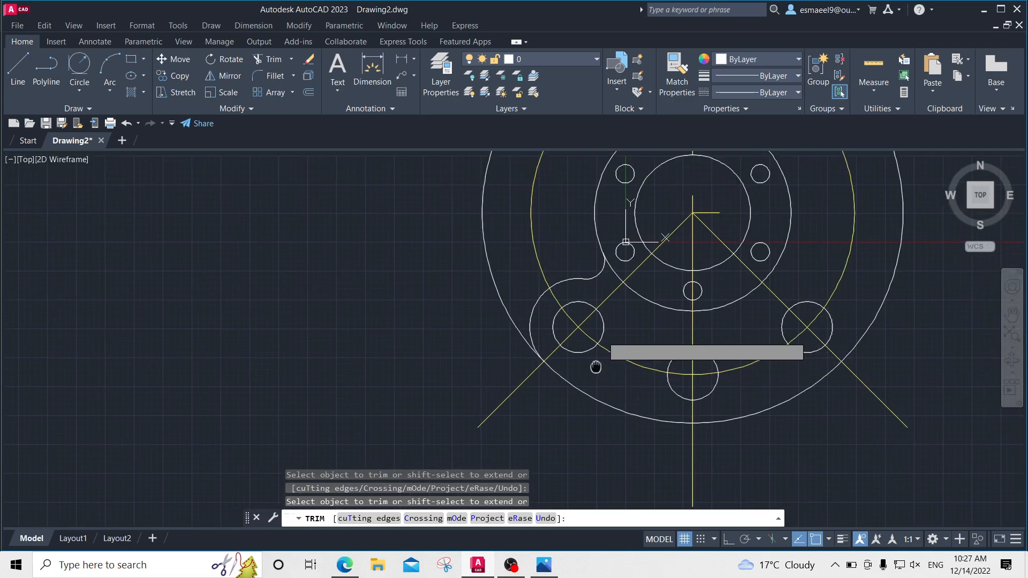
pyautogui.press('Escape')
pyautogui.write('f')
pyautogui.press('Escape')
pyautogui.press('Escape')
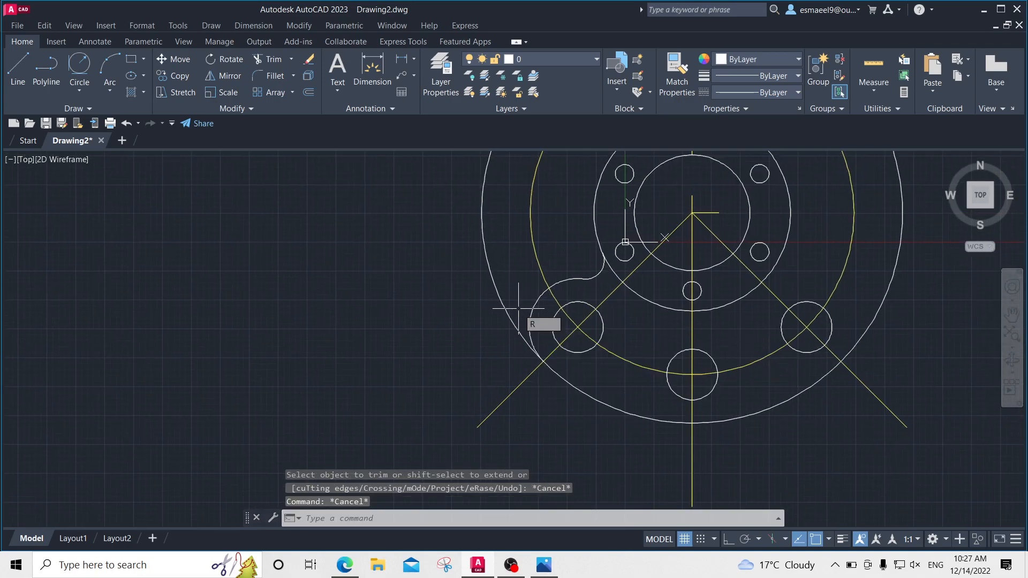
# - Trim away the upper part of the radius 91 circle, keeping only the bottom arc between the two 45-degree lines
pyautogui.moveTo(526, 261); pyautogui.dragTo(494, 284, button='middle')
pyautogui.press('space')
pyautogui.click(471, 306)
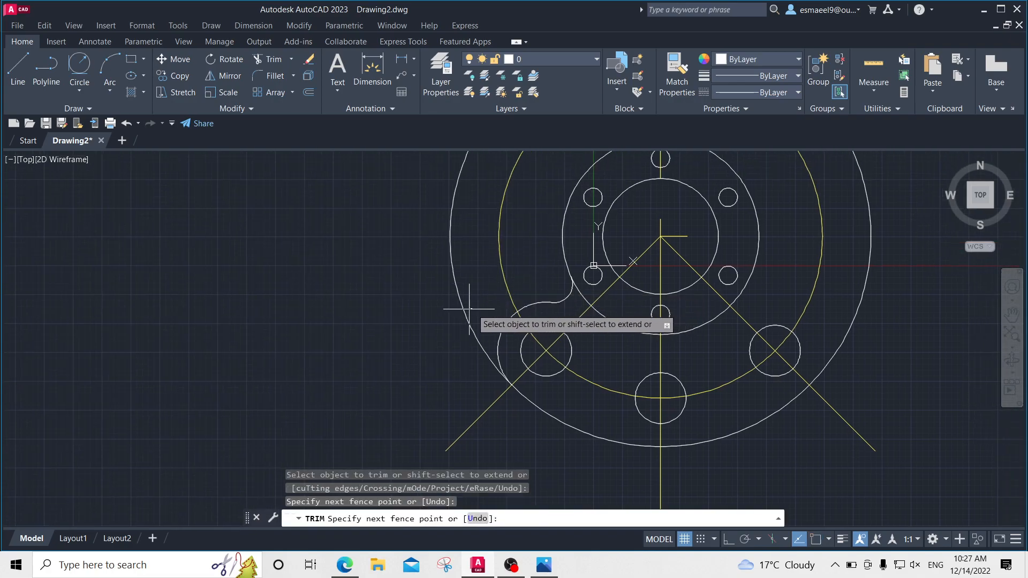
pyautogui.click(448, 309)
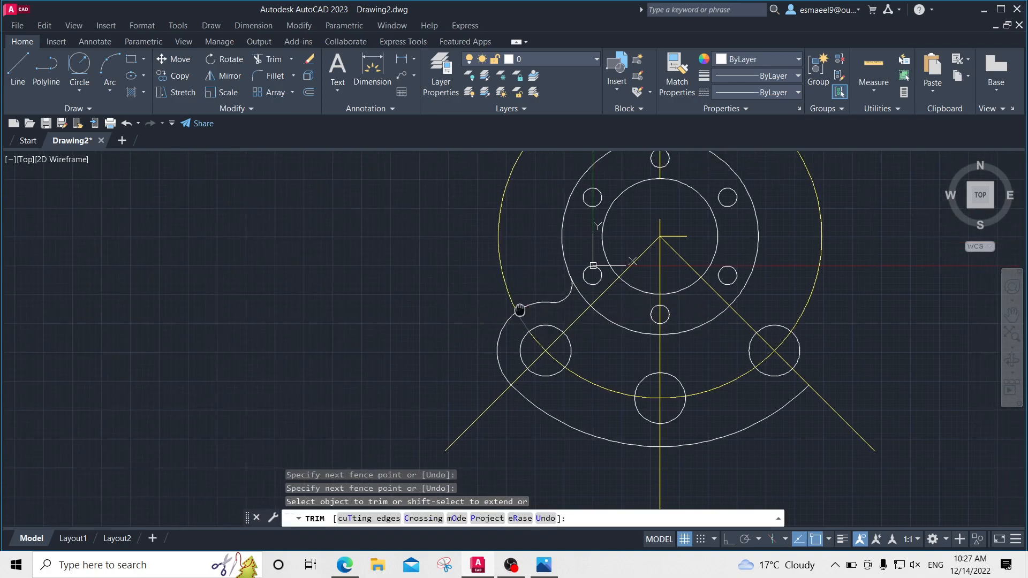
pyautogui.moveTo(501, 327); pyautogui.dragTo(503, 305, button='middle')
pyautogui.press('Escape')
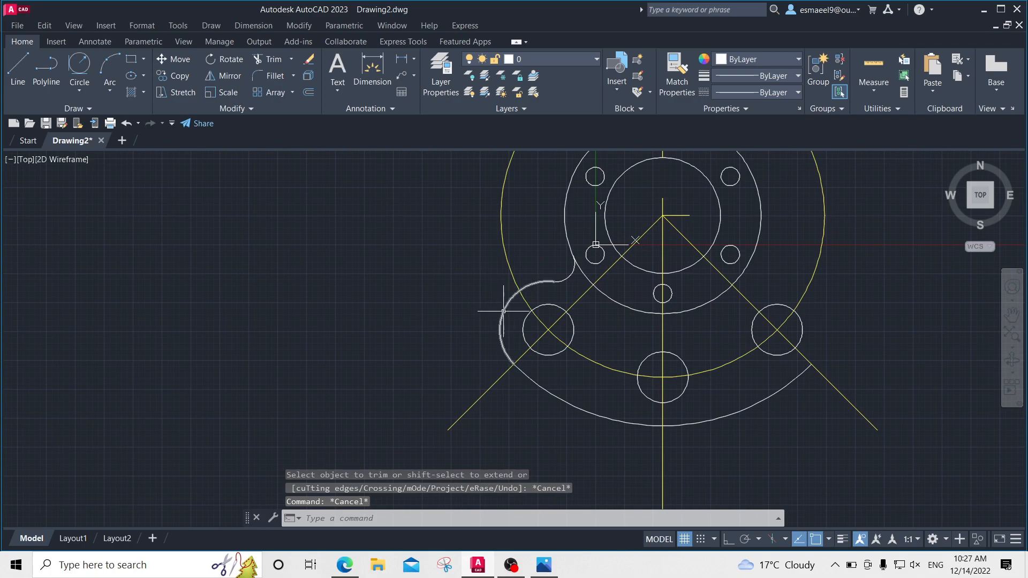
# - Mirror the lower-left lobe arc and its fillet arc about the vertical centreline, keeping the source objects
pyautogui.click(503, 307)
pyautogui.click(570, 273)
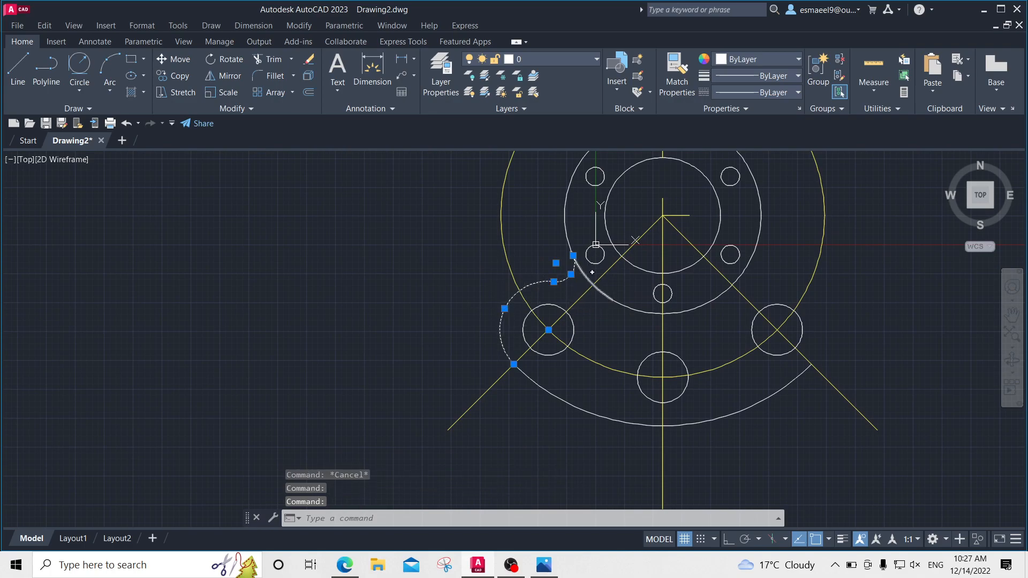
pyautogui.write('mi')
pyautogui.press('space')
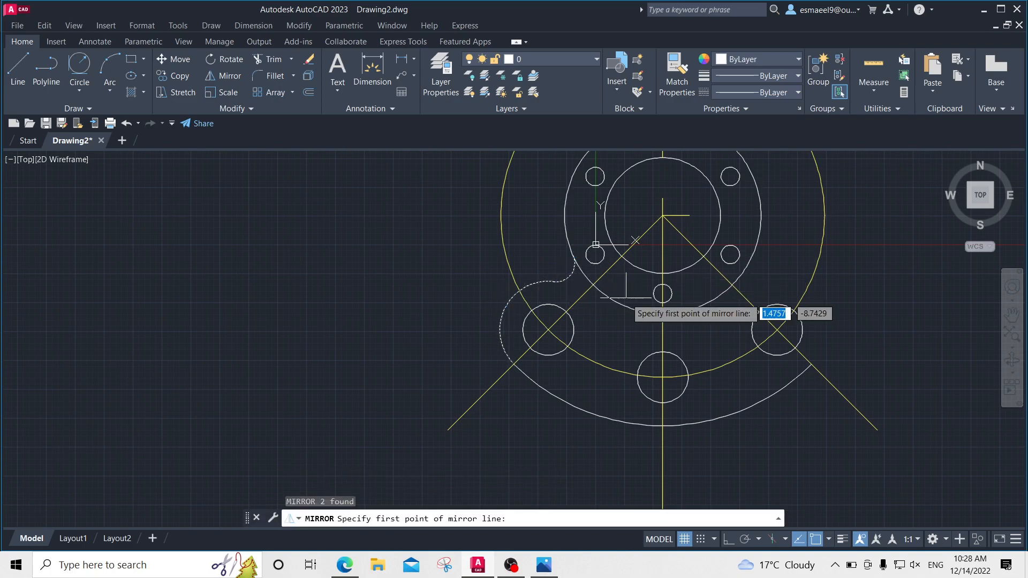
pyautogui.click(662, 217)
pyautogui.moveTo(652, 408); pyautogui.dragTo(653, 373, button='middle')
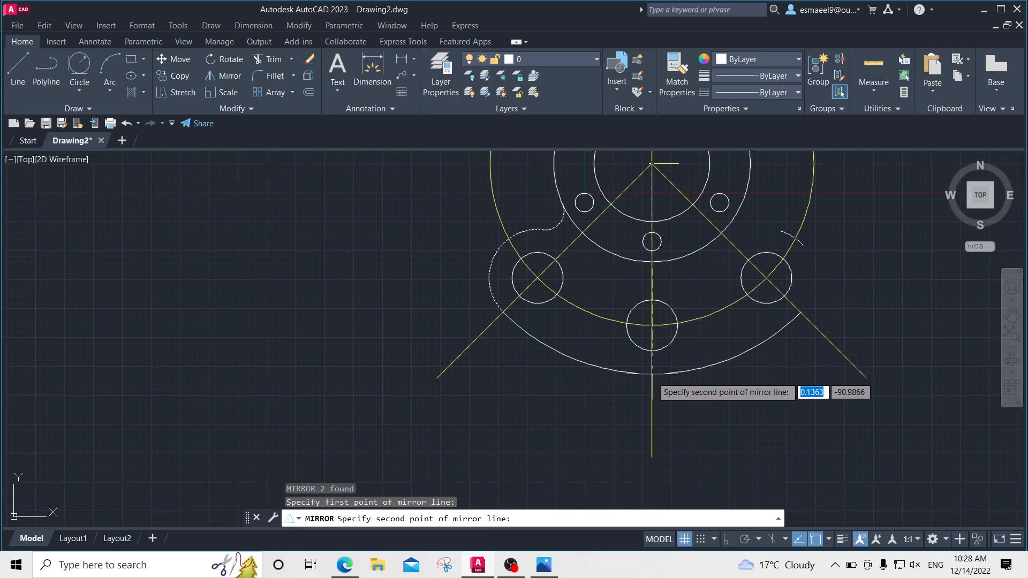
pyautogui.click(652, 373)
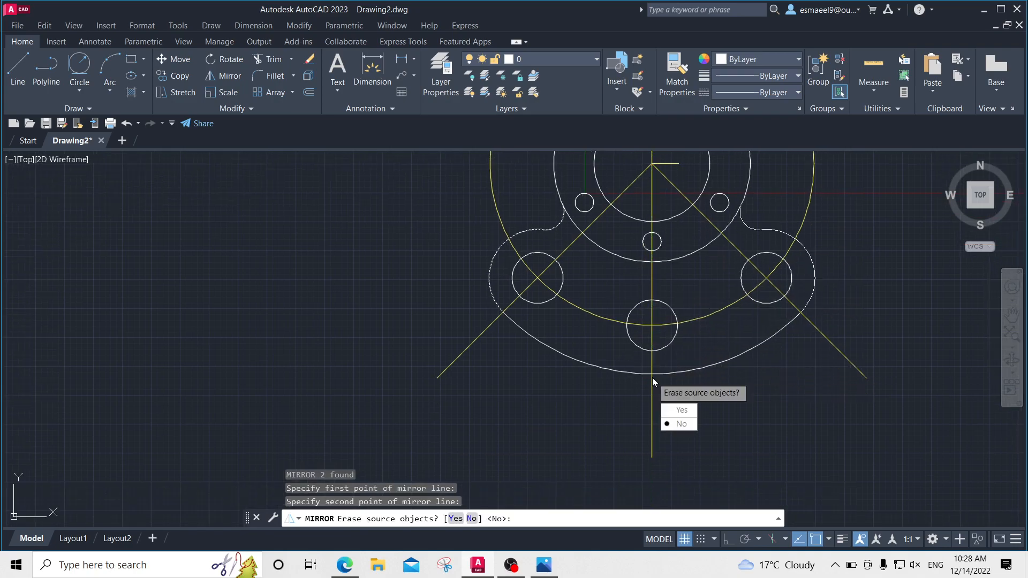
pyautogui.press('Return')
# - Try to move the yellow construction geometry with the lower-right diameter 22 circle 100 units horizontally to the right, and undo the move
pyautogui.moveTo(711, 349); pyautogui.dragTo(687, 410, button='middle')
pyautogui.moveTo(734, 388); pyautogui.dragTo(654, 333, button='middle')
pyautogui.press('Escape')
pyautogui.click(774, 345)
pyautogui.click(729, 377)
pyautogui.click(652, 334)
pyautogui.click(618, 305)
pyautogui.click(593, 415)
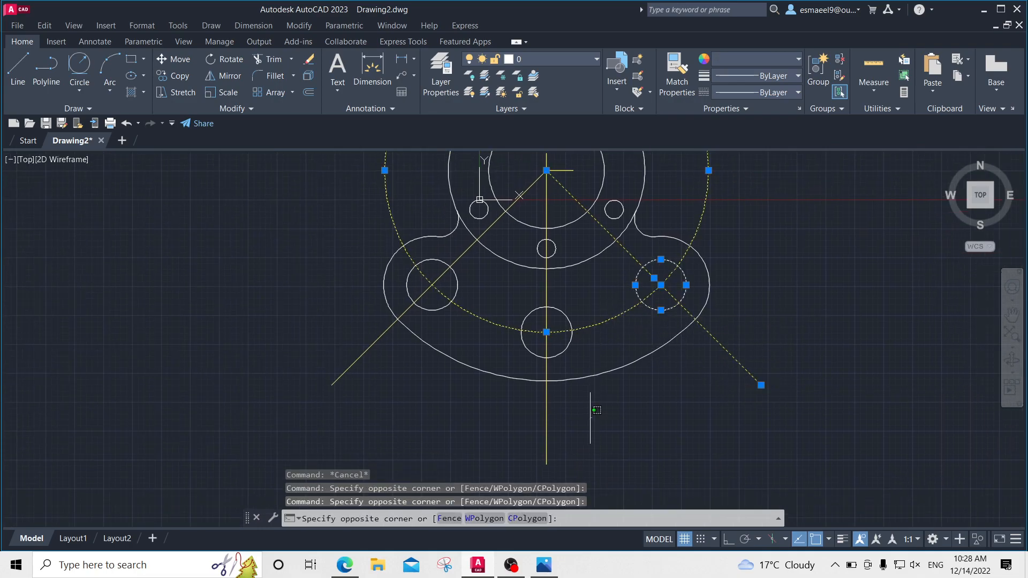
pyautogui.click(517, 402)
pyautogui.click(472, 247)
pyautogui.moveTo(684, 260); pyautogui.dragTo(646, 327, button='middle')
pyautogui.click(700, 202)
pyautogui.click(652, 228)
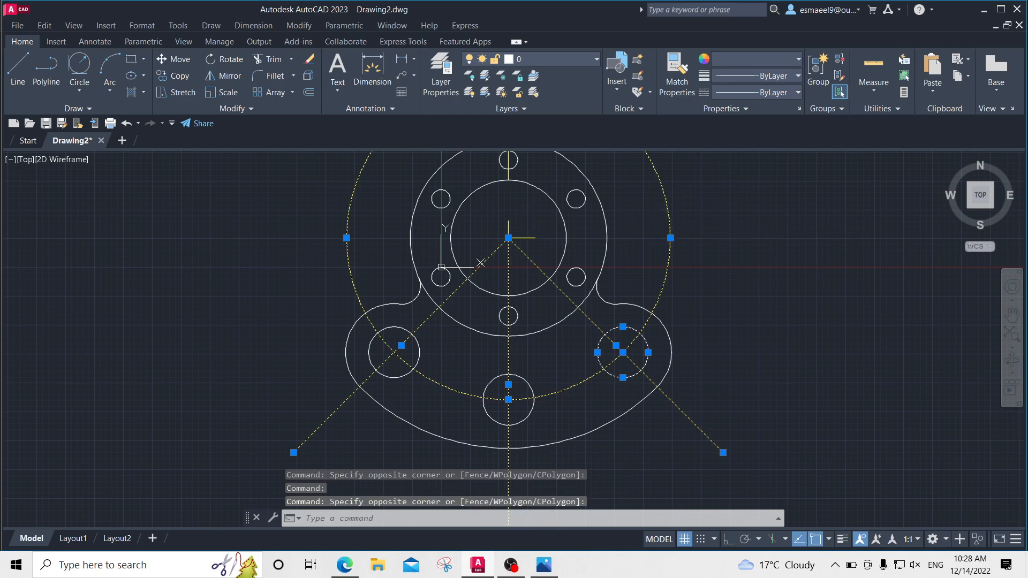
pyautogui.click(535, 224)
pyautogui.click(502, 246)
pyautogui.moveTo(503, 247); pyautogui.dragTo(544, 252, button='middle')
pyautogui.scroll(4, 488, 242)
pyautogui.click(522, 214)
pyautogui.click(494, 206)
pyautogui.scroll(-6, 508, 233)
pyautogui.scroll(-2, 509, 233)
pyautogui.write('m')
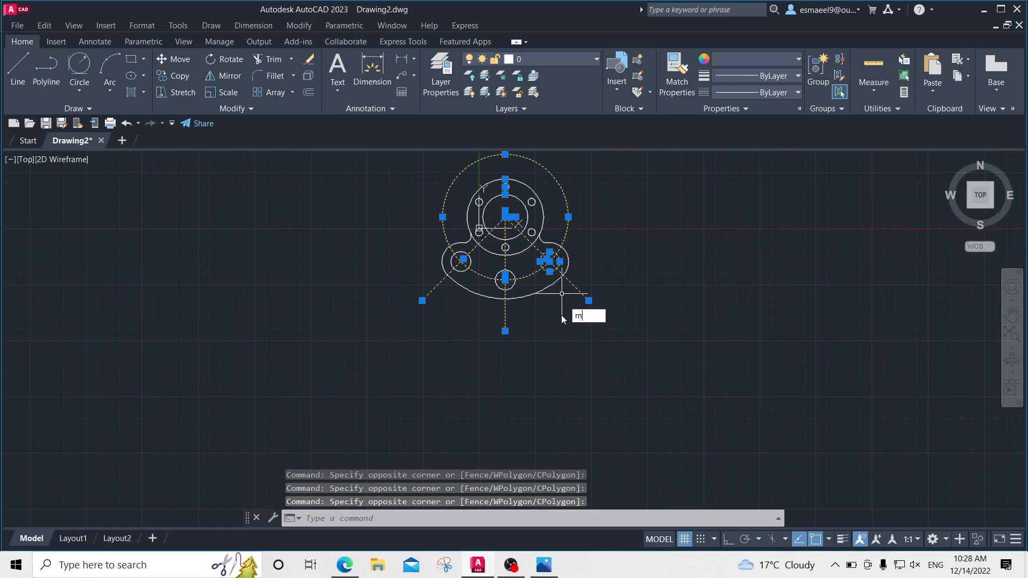
pyautogui.press('space')
pyautogui.click(548, 345)
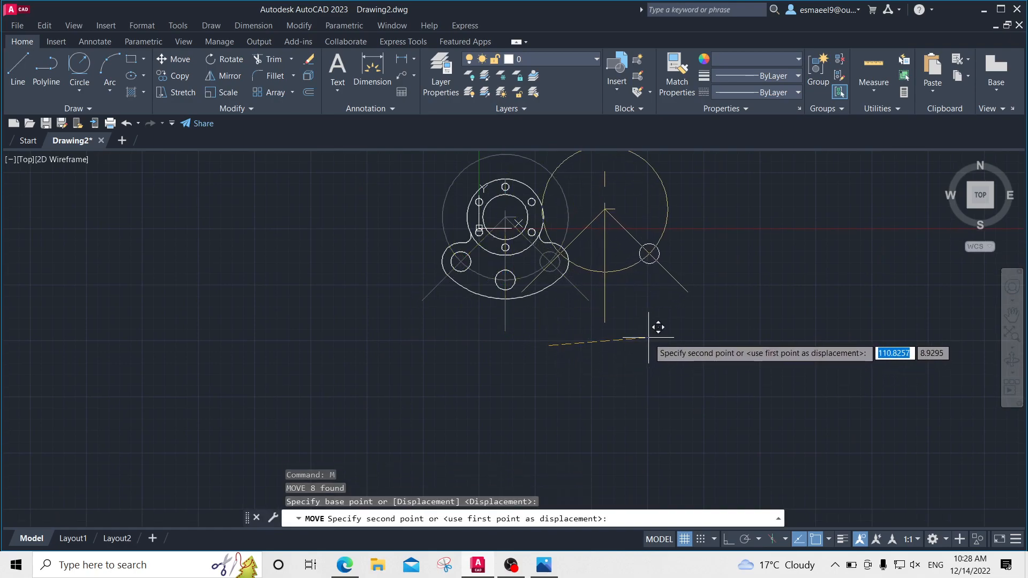
pyautogui.press('F8')
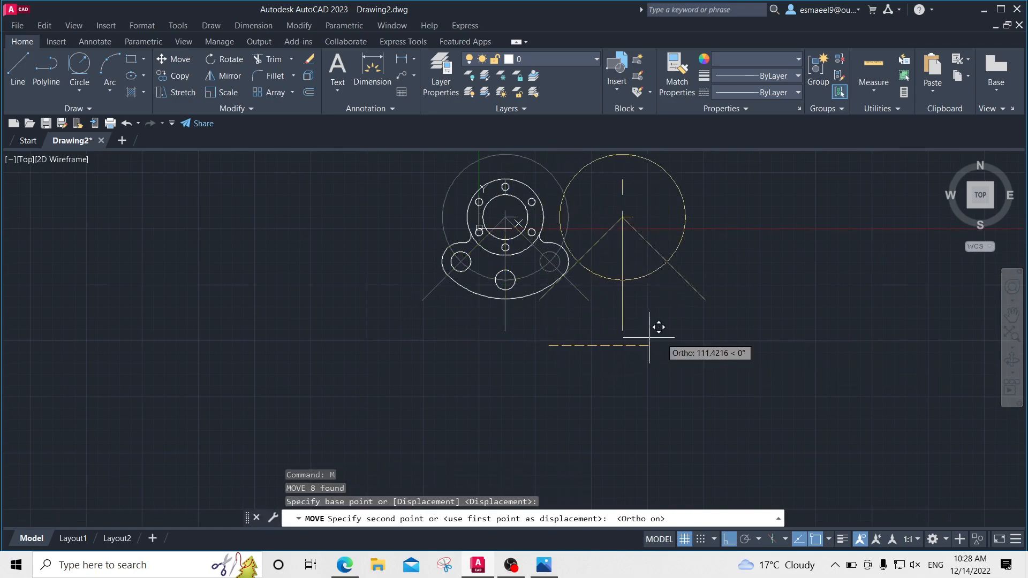
pyautogui.write('100')
pyautogui.press('Return')
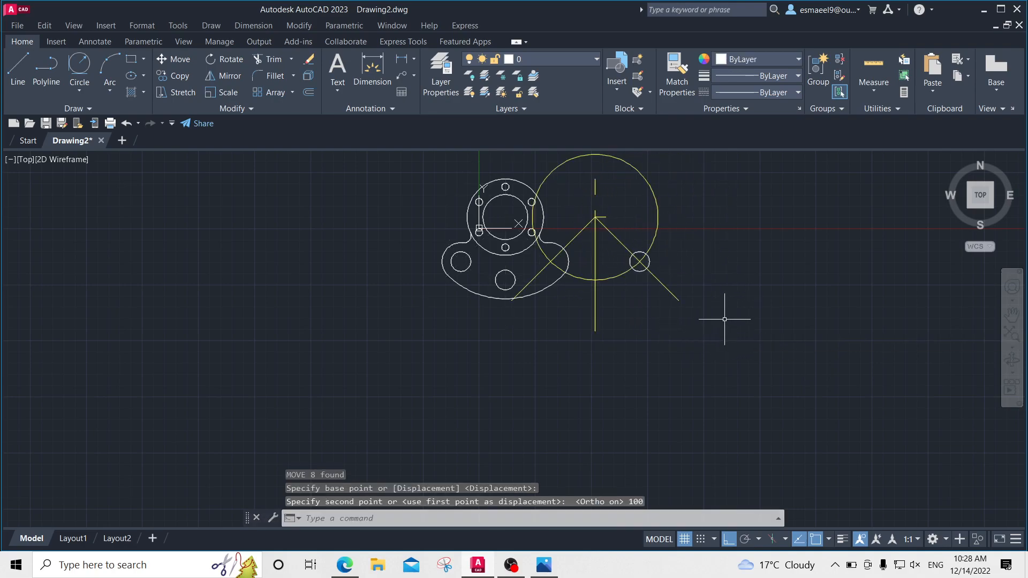
pyautogui.hotkey('ctrl', 'z')
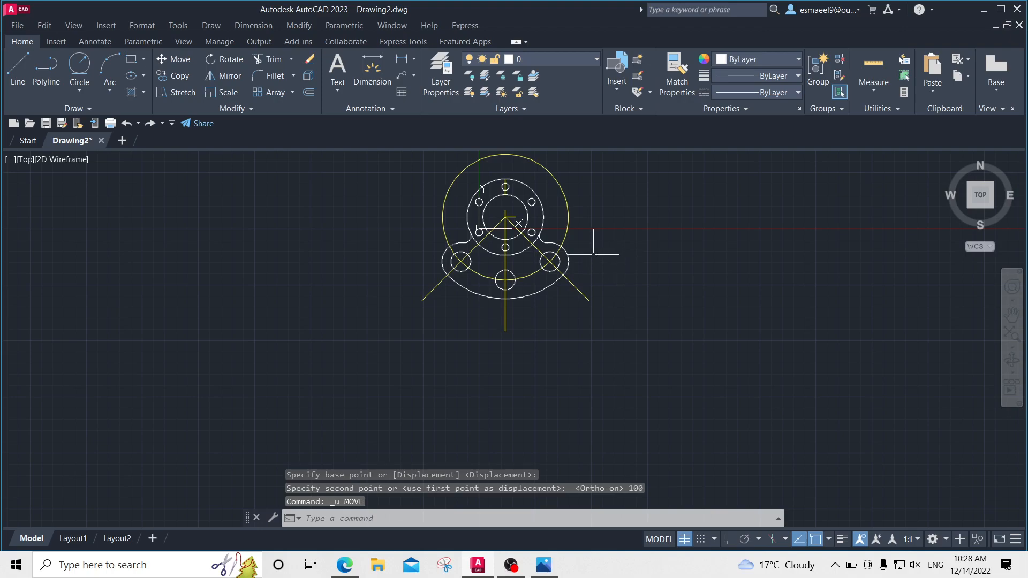
# - Move the yellow construction lines and radius 70 circle, along with the radius 91 bottom arc, 1000 units horizontally to the right of the flange
pyautogui.scroll(2, 571, 298)
pyautogui.click(616, 279)
pyautogui.click(506, 344)
pyautogui.click(467, 342)
pyautogui.click(402, 351)
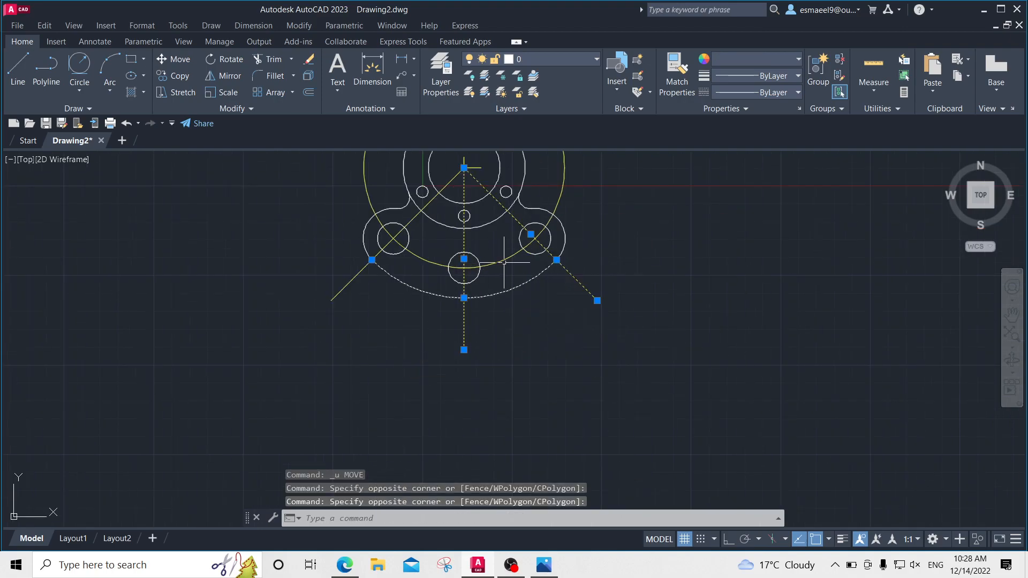
pyautogui.scroll(2, 505, 262)
pyautogui.click(512, 273)
pyautogui.click(491, 248)
pyautogui.click(372, 196)
pyautogui.click(358, 186)
pyautogui.moveTo(429, 181); pyautogui.dragTo(384, 307, button='middle')
pyautogui.click(420, 208)
pyautogui.click(379, 238)
pyautogui.scroll(2, 375, 243)
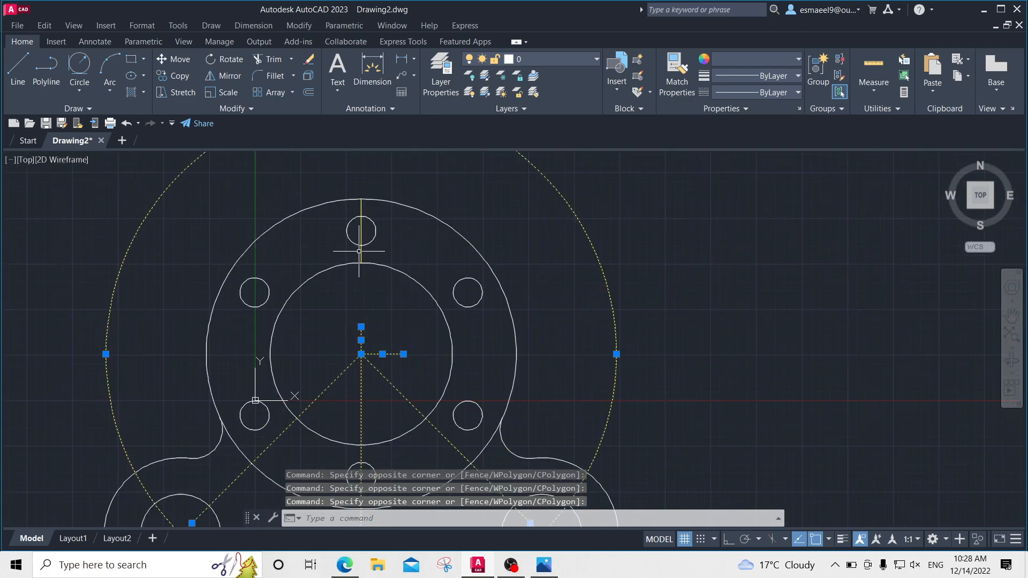
pyautogui.click(360, 251)
pyautogui.scroll(-3, 590, 262)
pyautogui.moveTo(580, 280); pyautogui.dragTo(504, 227, button='middle')
pyautogui.write('m')
pyautogui.press('Return')
pyautogui.click(500, 402)
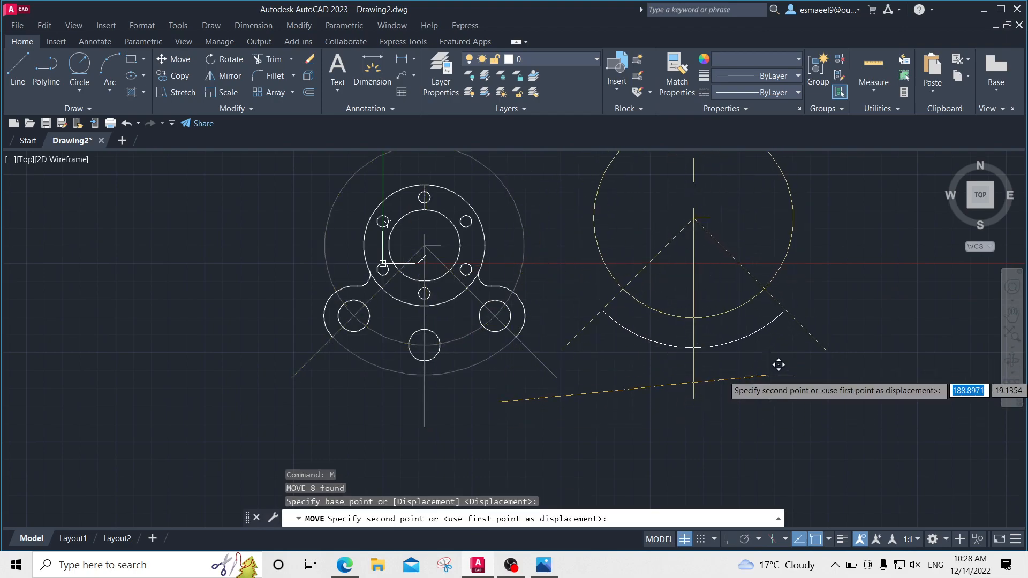
pyautogui.press('F8')
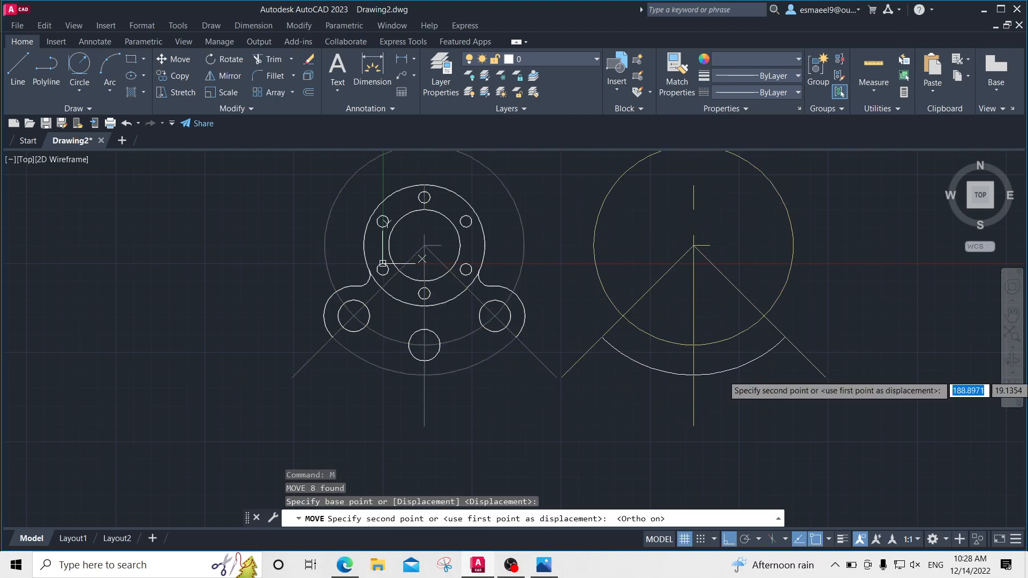
pyautogui.write('1000')
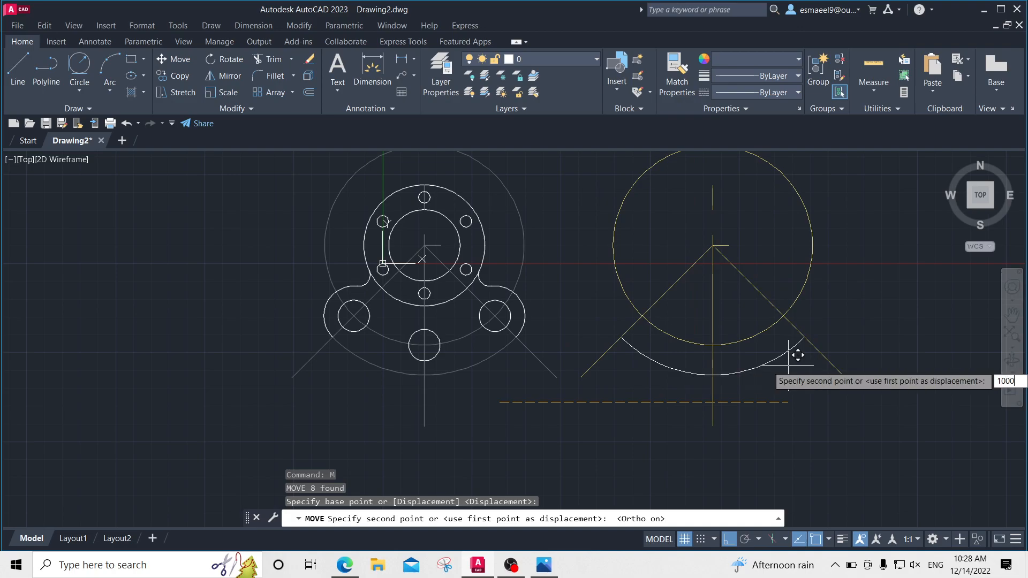
pyautogui.press('Return')
# - Move only the white bottom arc 1000 units horizontally back to the left, closing the lower flange outline
pyautogui.scroll(-3, 787, 369)
pyautogui.moveTo(769, 367); pyautogui.dragTo(497, 382, button='middle')
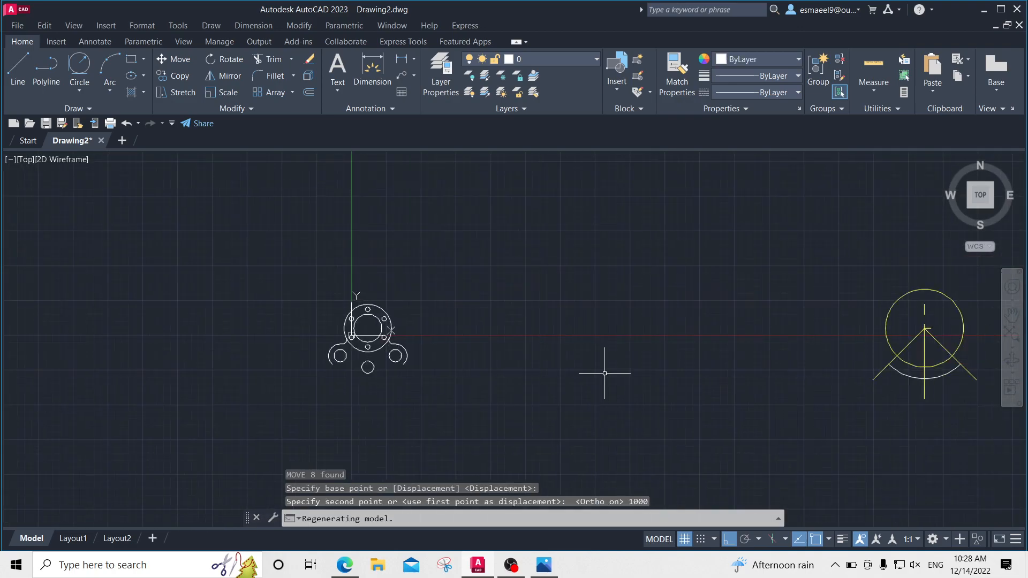
pyautogui.scroll(2, 965, 379)
pyautogui.click(936, 379)
pyautogui.click(924, 374)
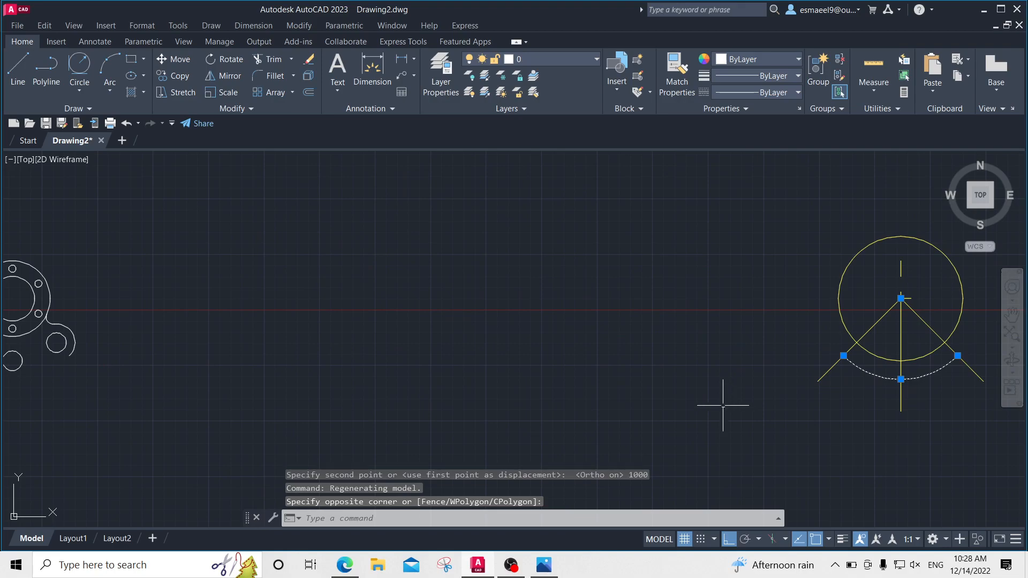
pyautogui.write('m')
pyautogui.press('Return')
pyautogui.click(692, 385)
pyautogui.write('100')
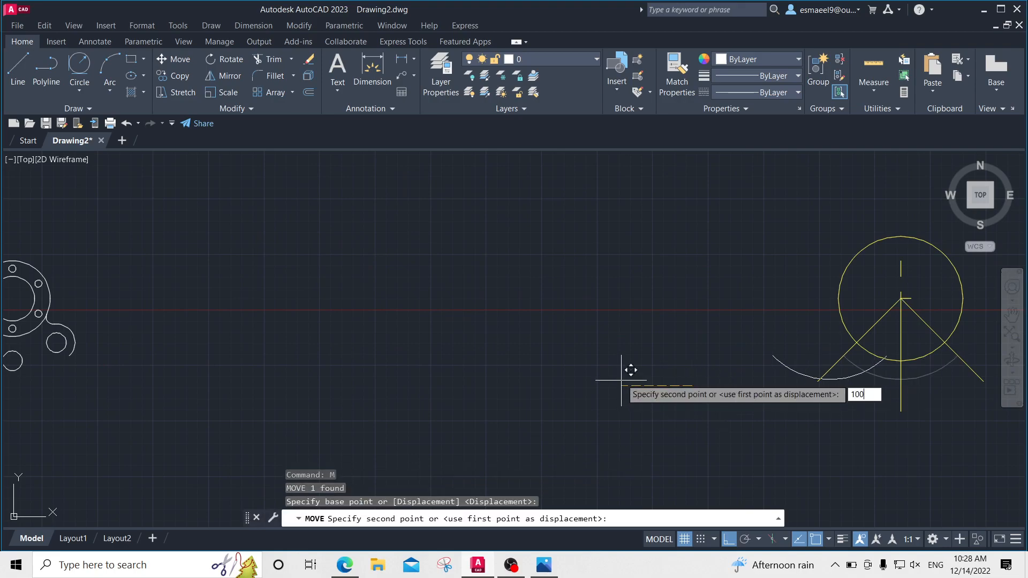
pyautogui.press('Return')
pyautogui.moveTo(65, 354); pyautogui.dragTo(418, 324, button='middle')
pyautogui.scroll(3, 225, 335)
# - Compare the cleaned-up flange outline and hole patterns with the exercise 138 reference image in the photo viewer
pyautogui.hotkey('alt', 'Tab')
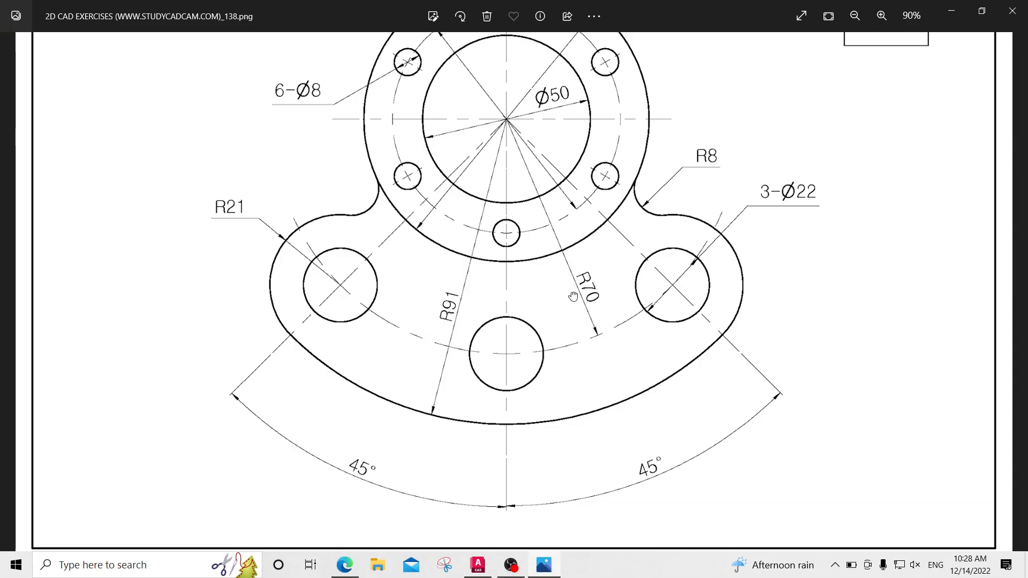
pyautogui.moveTo(572, 291); pyautogui.dragTo(574, 366)
pyautogui.hotkey('alt', 'Tab')
pyautogui.moveTo(595, 216); pyautogui.dragTo(629, 249, button='middle')
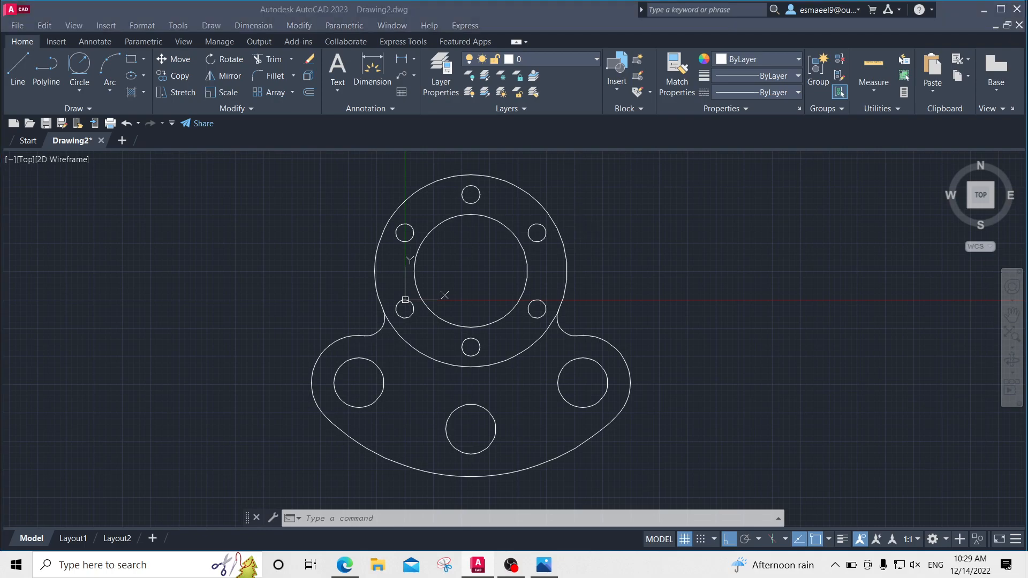
pyautogui.hotkey('alt', 'Tab')
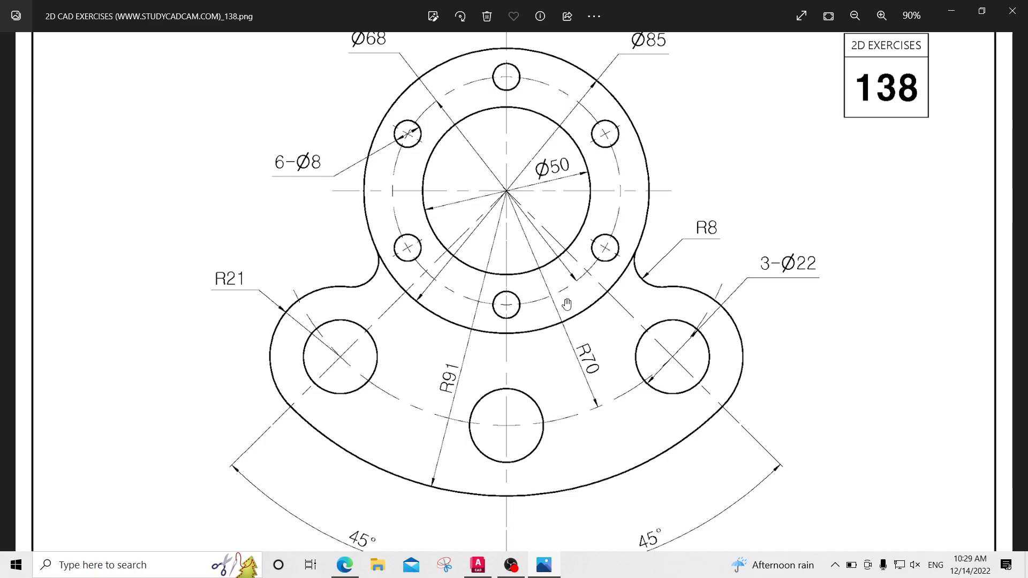
pyautogui.click(508, 562)
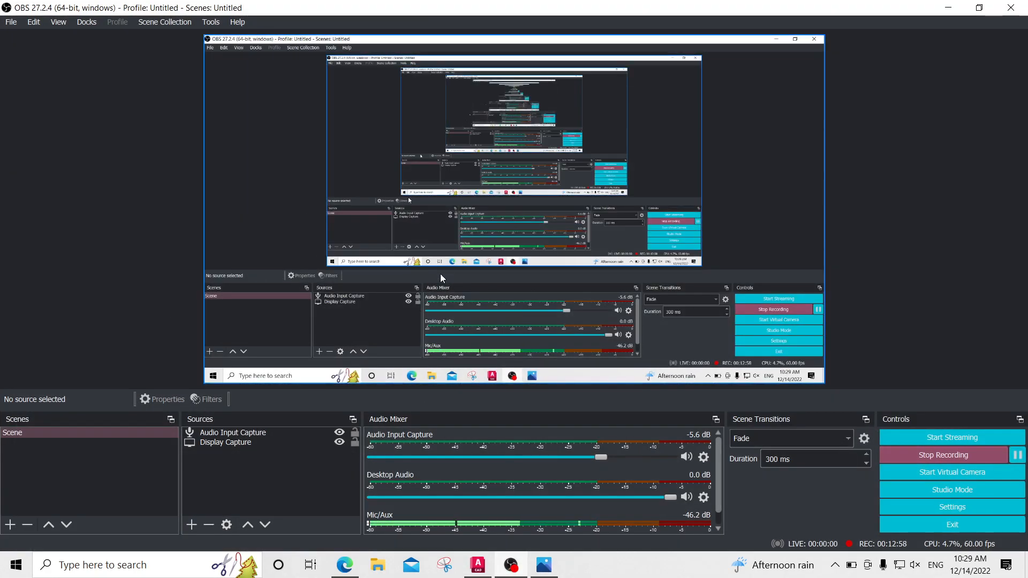